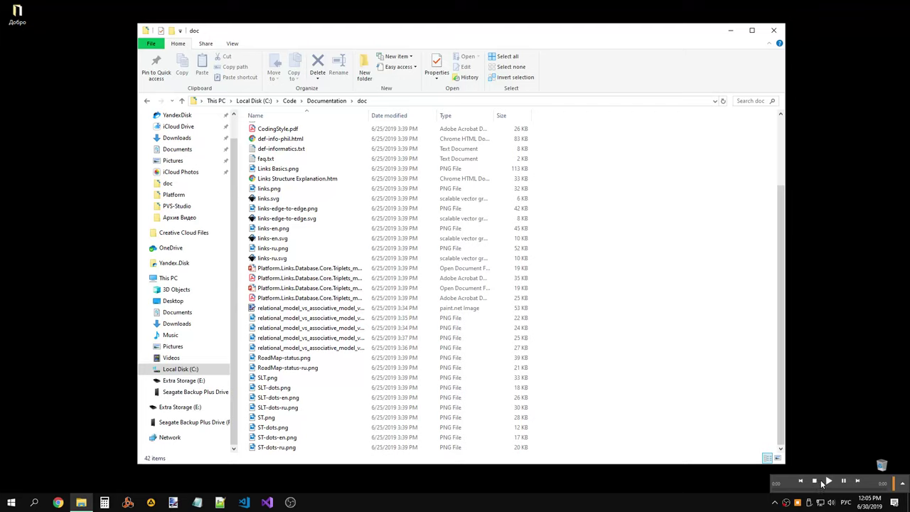
Step: Start the background music and widen the Name column to show the full .pdn file name
click(818, 483)
click(828, 483)
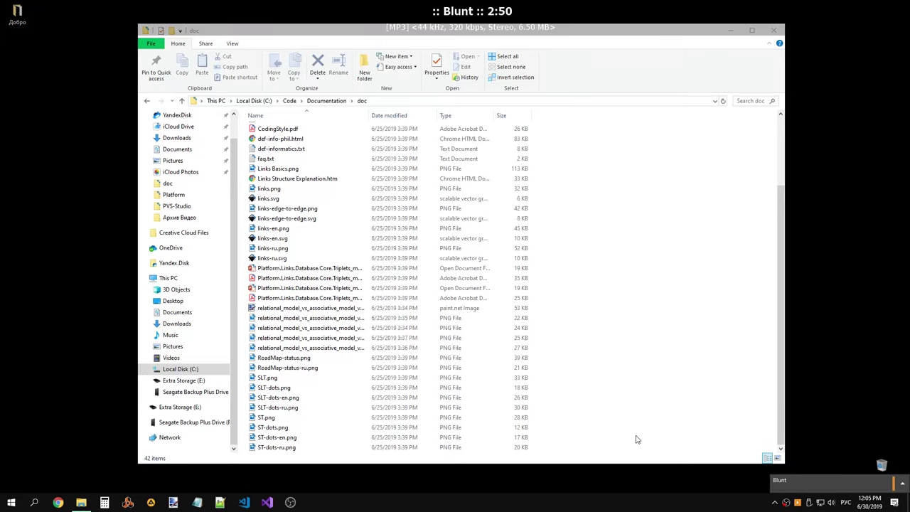
click(324, 310)
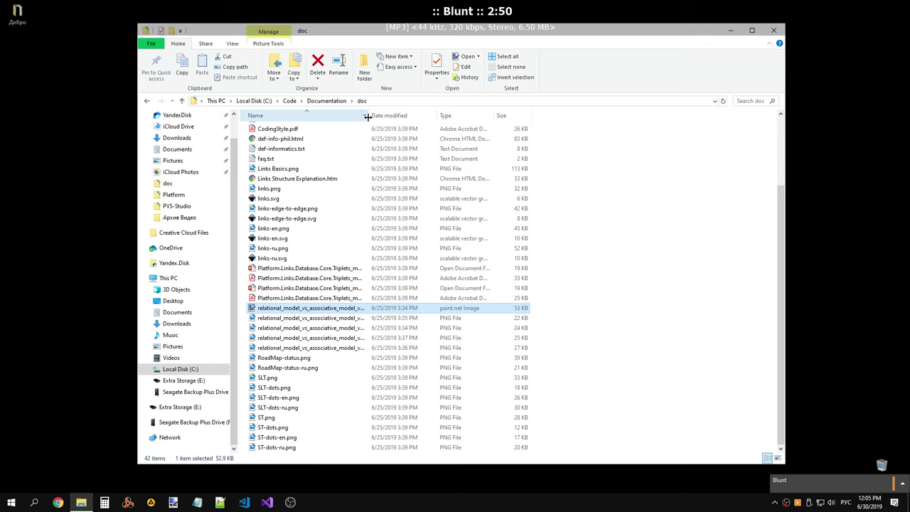
drag(366, 115, 452, 115)
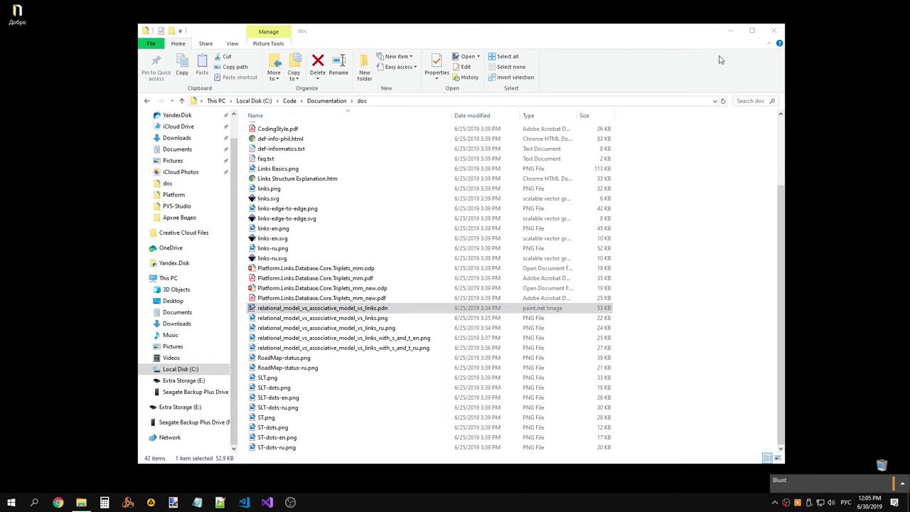
Step: Dismiss the Mobile Mouse server settings window and minimize the folder window to reach the desktop
click(731, 29)
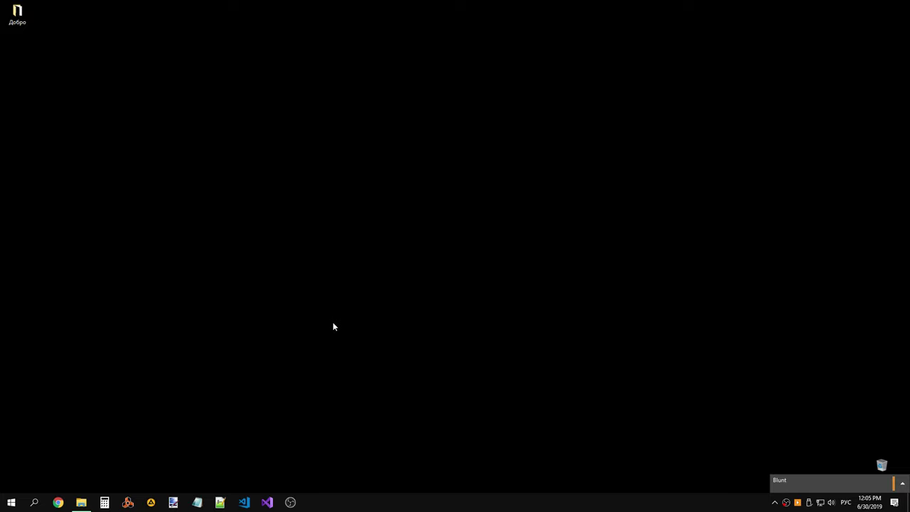
key(alt+Tab)
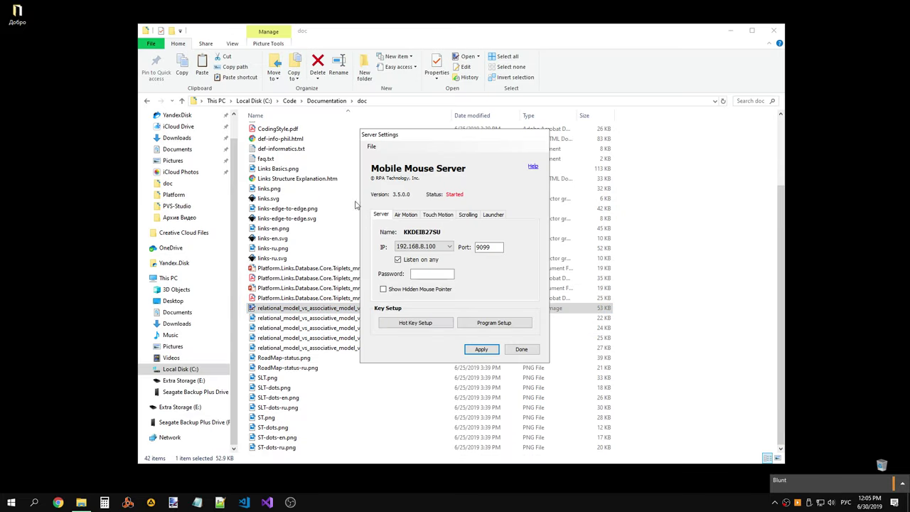
click(521, 349)
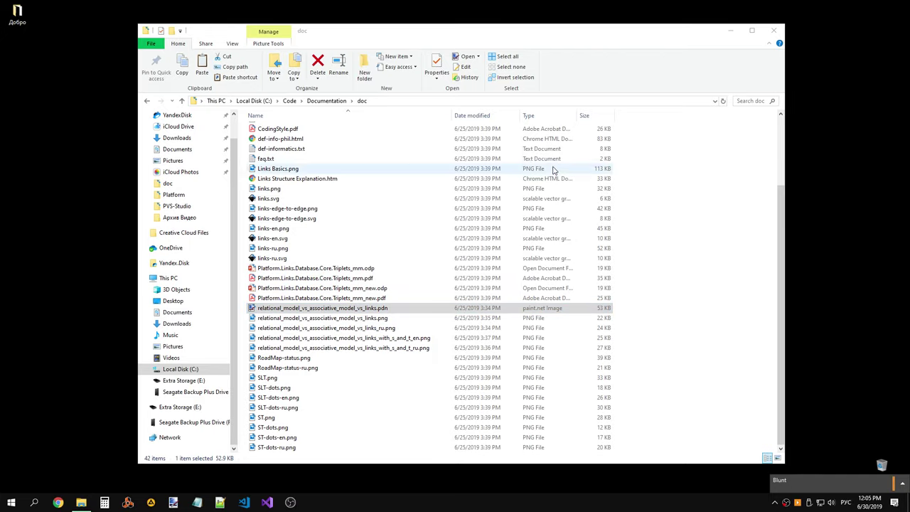
click(728, 31)
Step: Create a new desktop folder named Work and open it
right_click(405, 103)
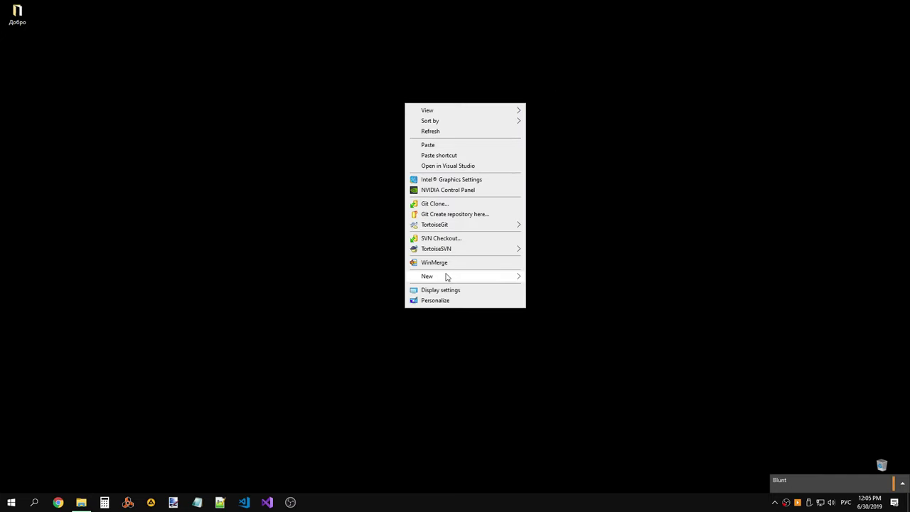
click(552, 278)
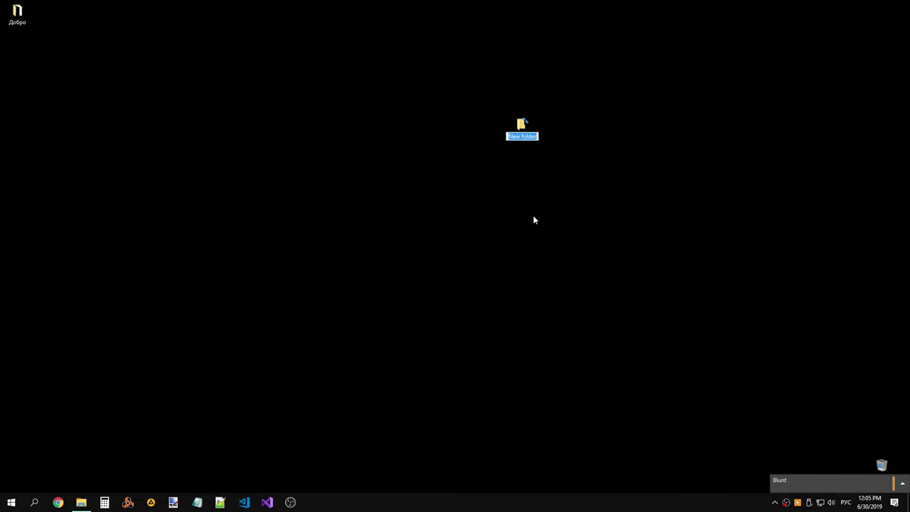
key(BackSpace)
text(rk)
key(Return)
key(Return)
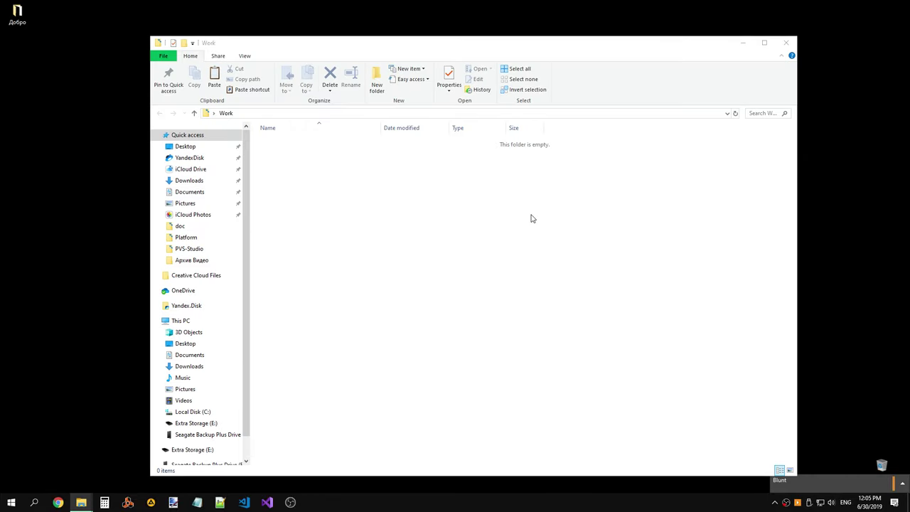
click(422, 208)
Step: Load the getpaint.net website in Chrome
double_click(381, 126)
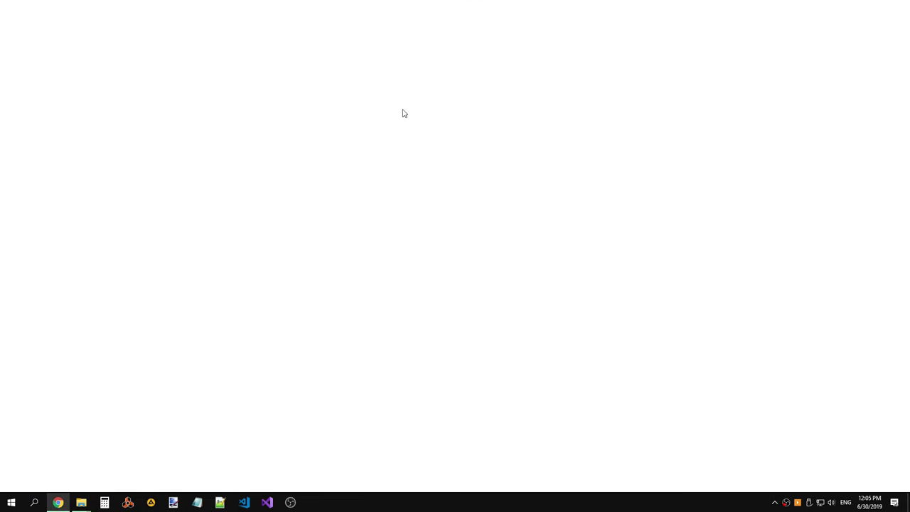
text(p)
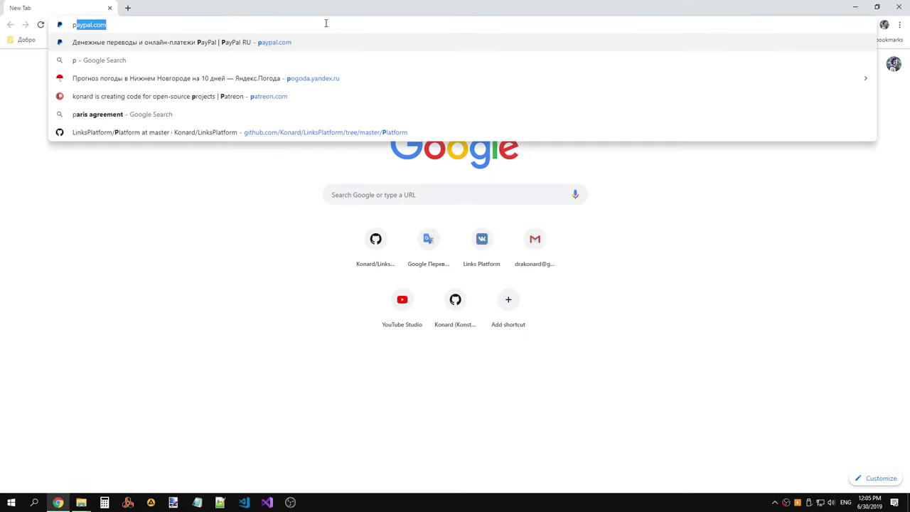
text(are)
key(BackSpace)
key(BackSpace)
text(n)
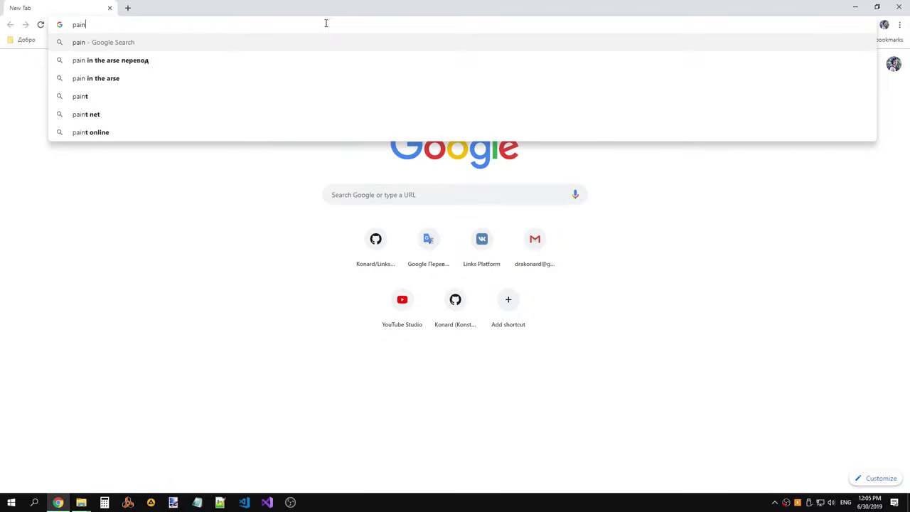
key(BackSpace)
key(BackSpace)
key(BackSpace)
text(get)
key(Return)
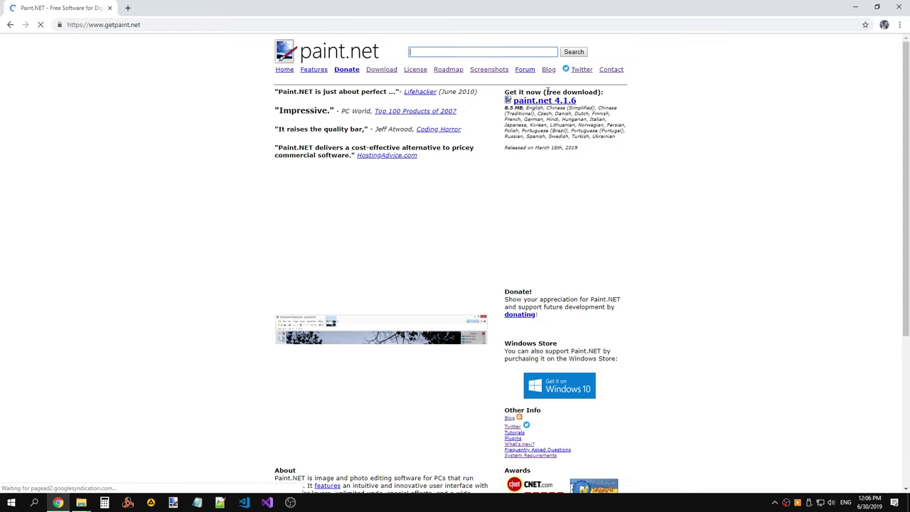
Step: Read the licensing FAQ's DLL usage answer, then go to the Download page
click(415, 71)
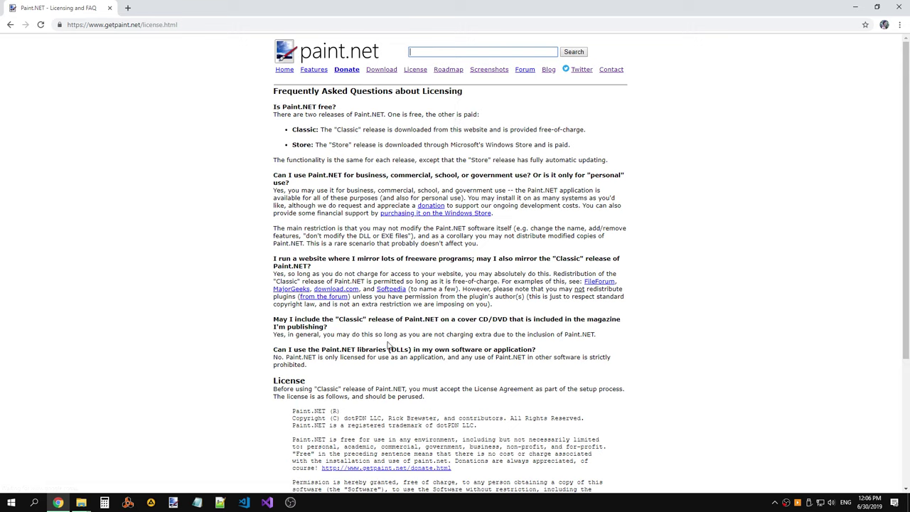
mouse_move(274, 349)
mouse_down()
mouse_move(586, 364)
mouse_move(273, 347)
mouse_move(307, 364)
mouse_up()
click(592, 370)
click(523, 349)
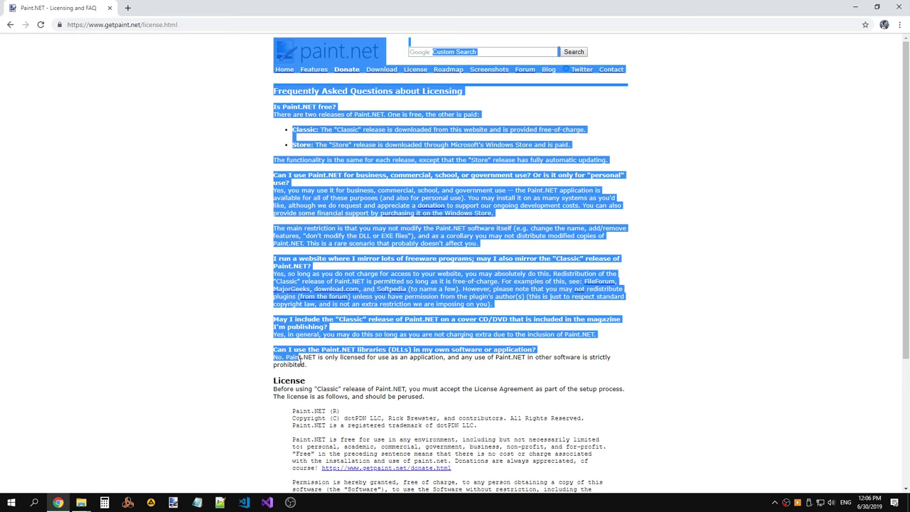
click(275, 356)
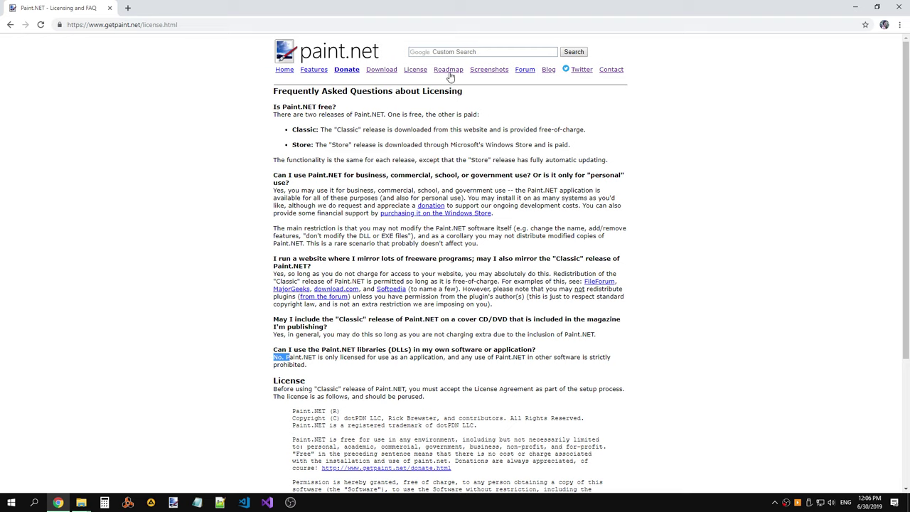
click(391, 71)
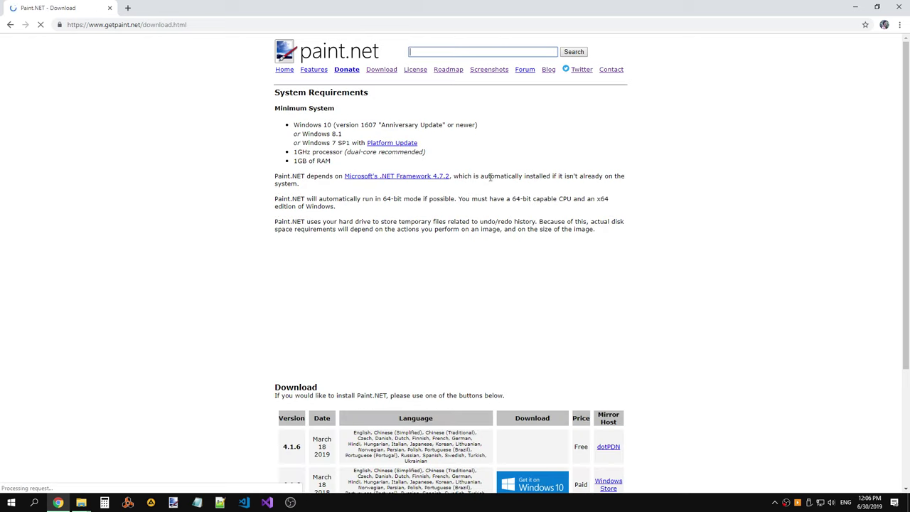
Step: Open the Windows Store link in a new tab and view its $7.49 paint.net listing
scroll(532, 187, down, 2)
scroll(538, 189, down, 1)
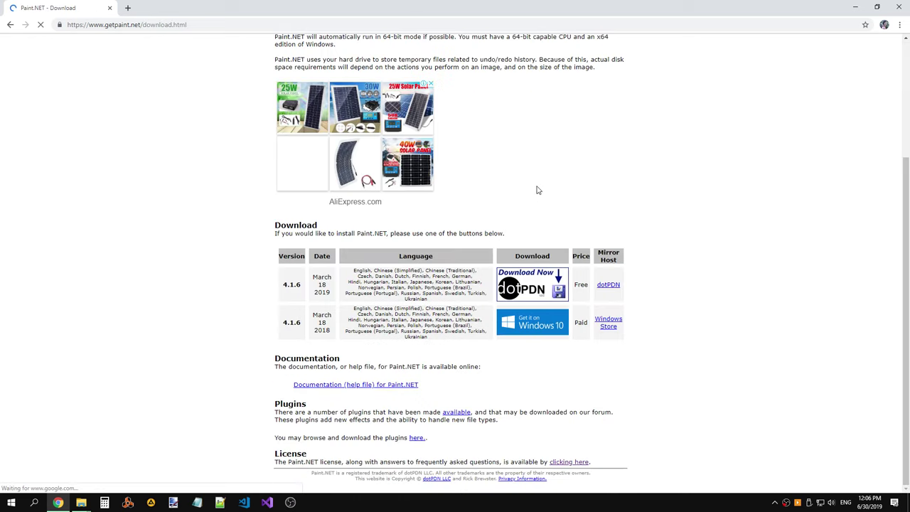
double_click(582, 322)
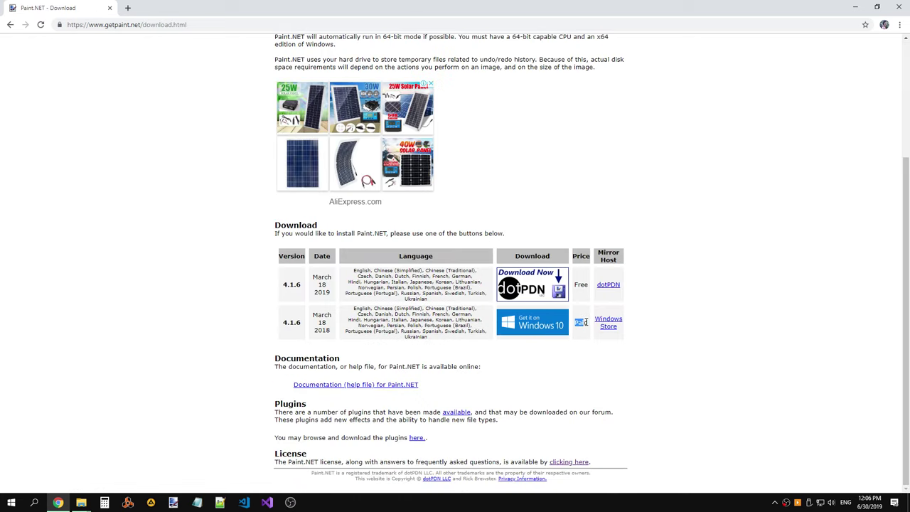
right_click(540, 321)
click(569, 328)
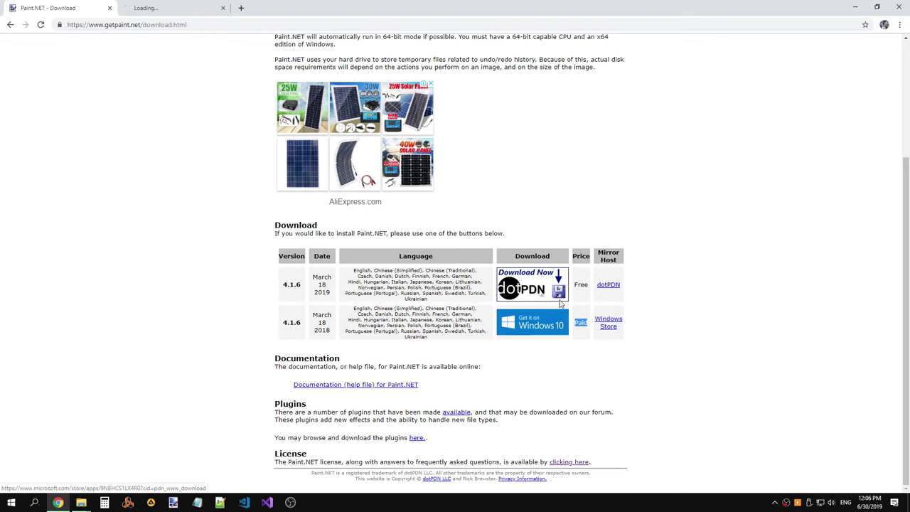
click(162, 9)
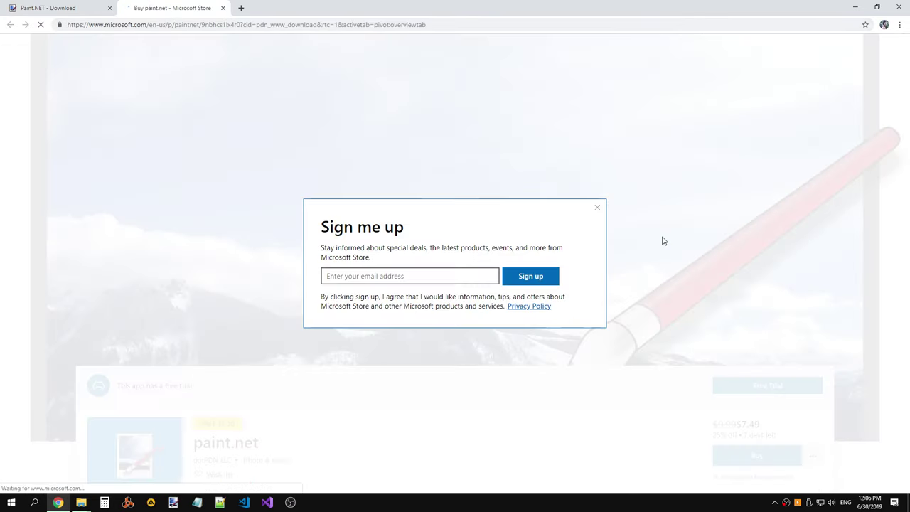
click(596, 205)
scroll(729, 252, down, 3)
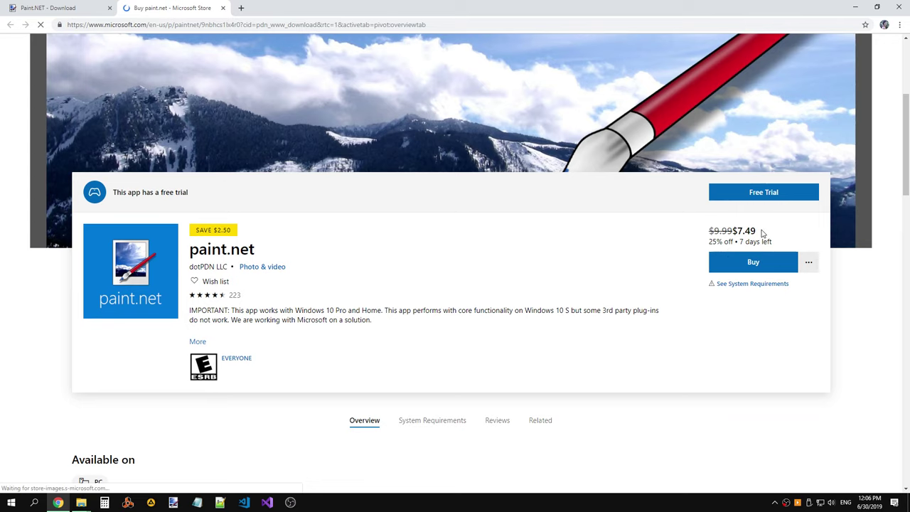
drag(758, 232, 707, 233)
click(639, 244)
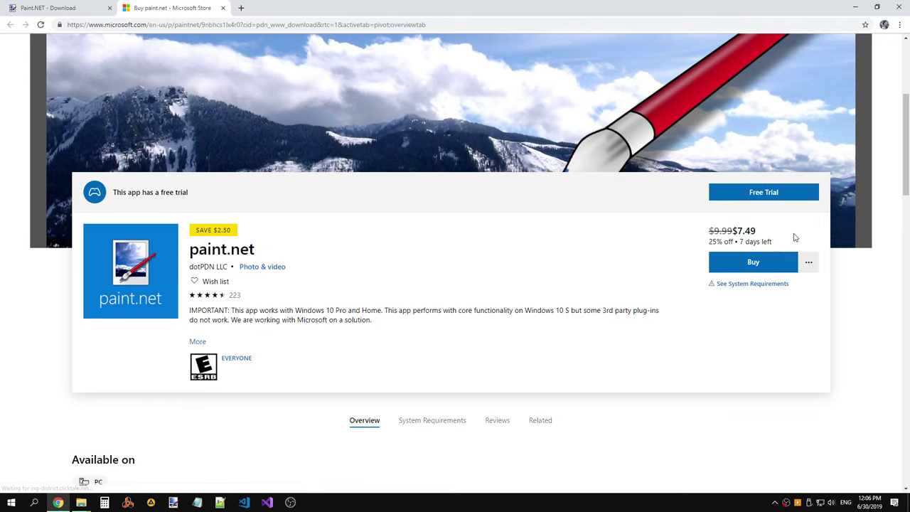
Step: Return to the Download tab, then close both tabs and the browser
click(74, 8)
click(668, 299)
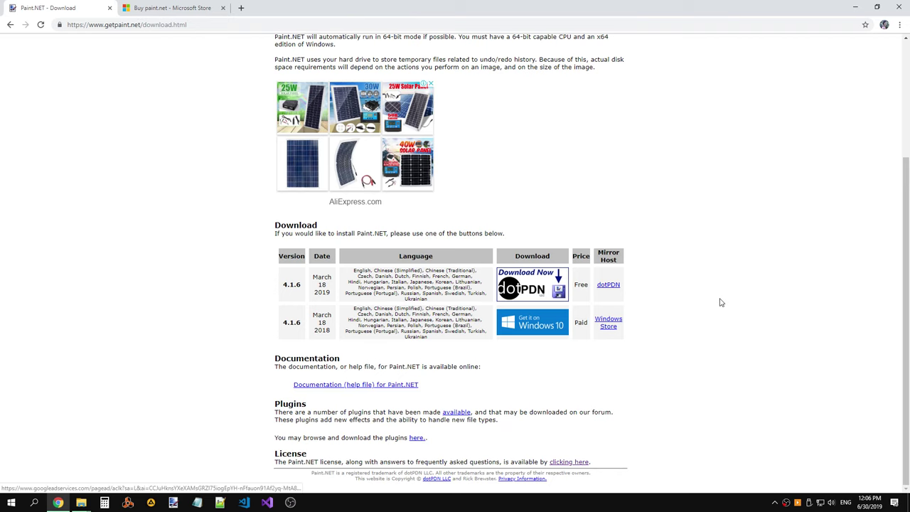
scroll(698, 303, up, 1)
scroll(711, 305, up, 1)
scroll(712, 304, up, 1)
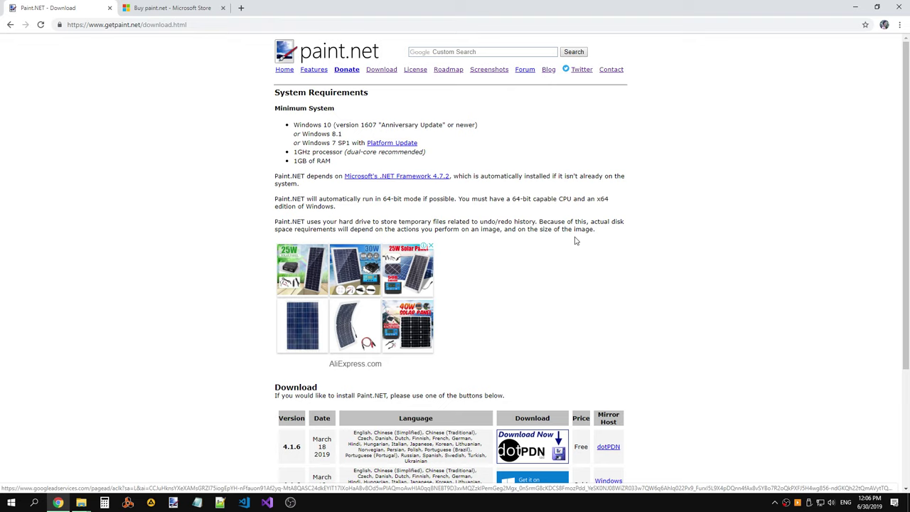
click(110, 8)
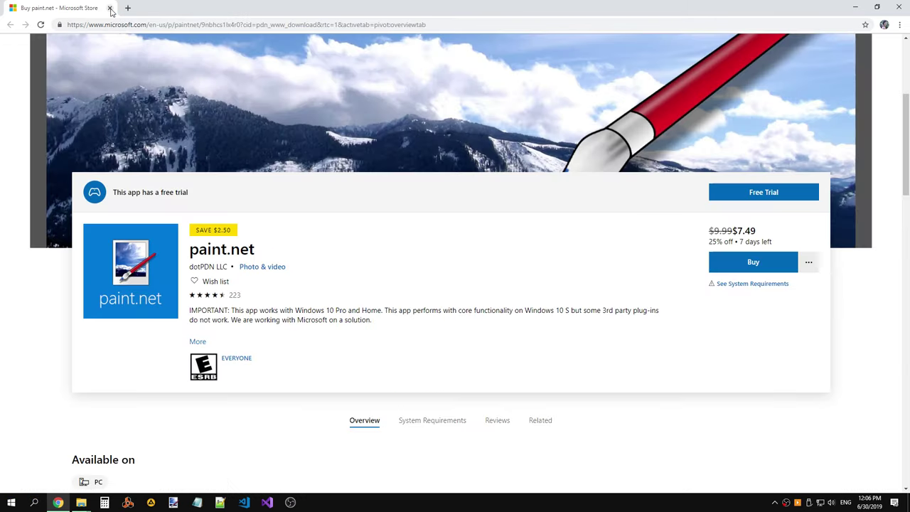
click(110, 8)
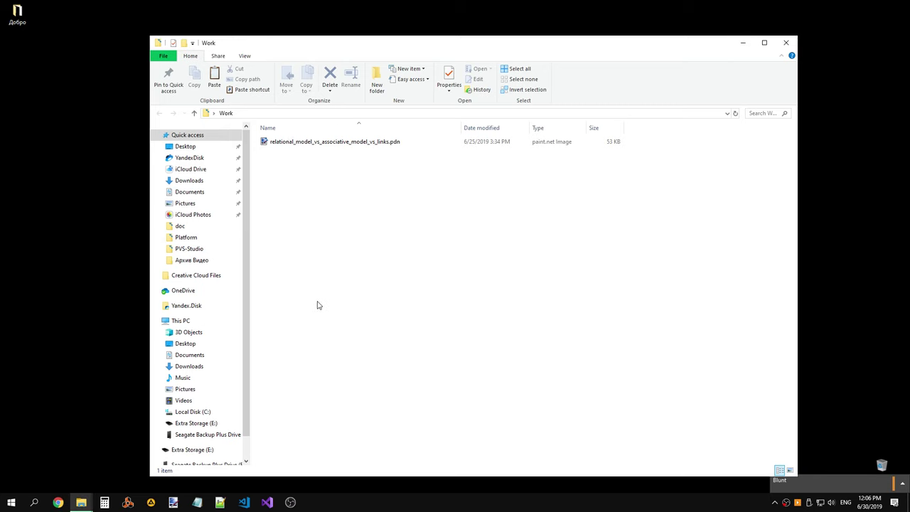
Step: Launch GIMP 2.10 from Windows search
click(39, 502)
text(gimp)
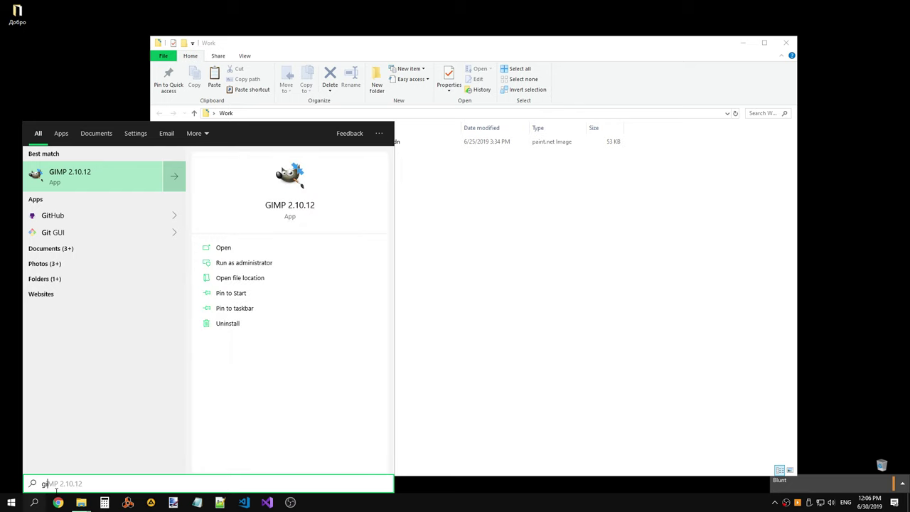
key(Return)
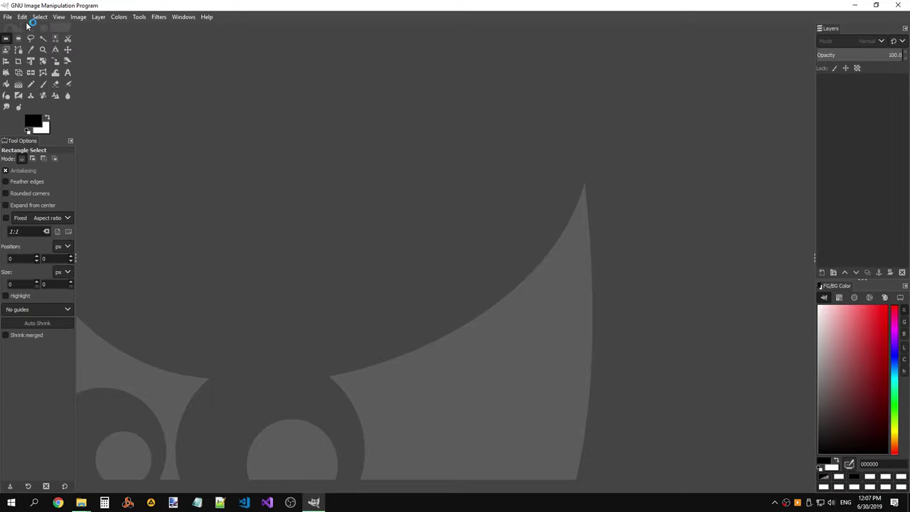
Step: Browse GIMP's Open Image dialog to Desktop > Work, cancel, and return to Explorer's Work folder
click(8, 17)
click(22, 51)
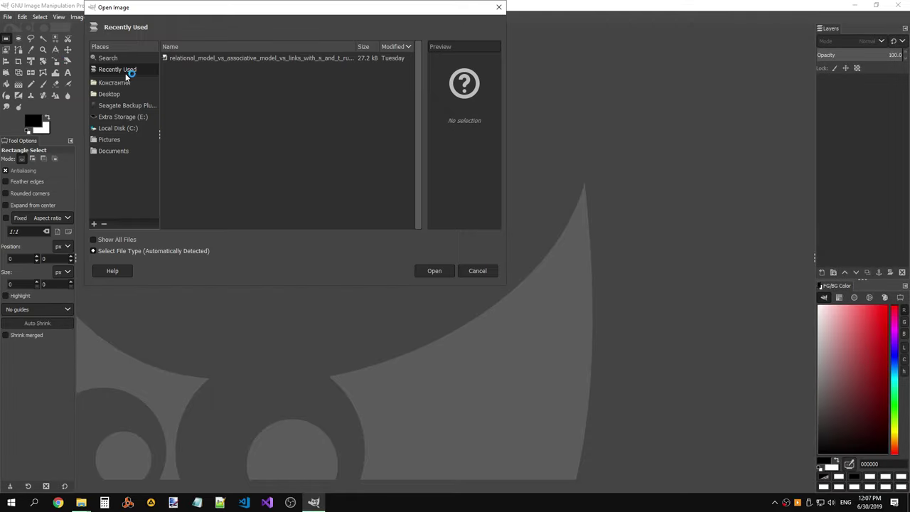
click(120, 84)
click(110, 94)
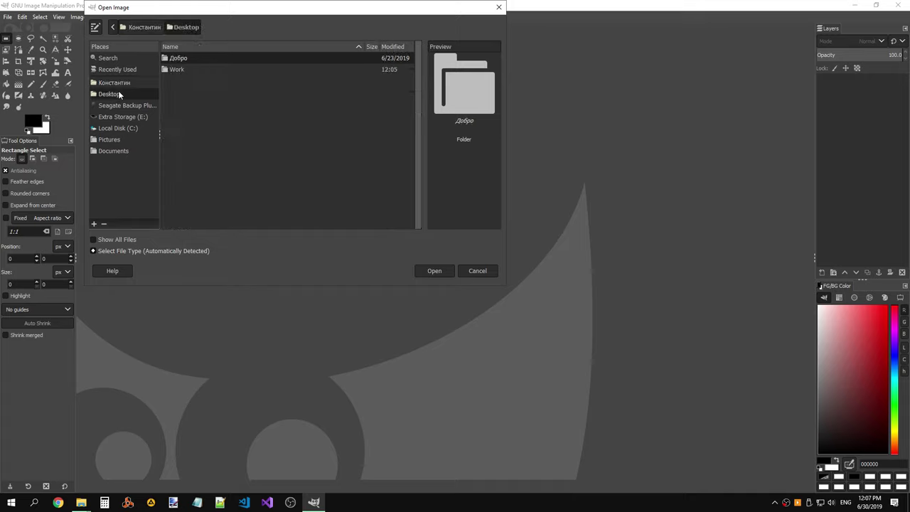
double_click(191, 69)
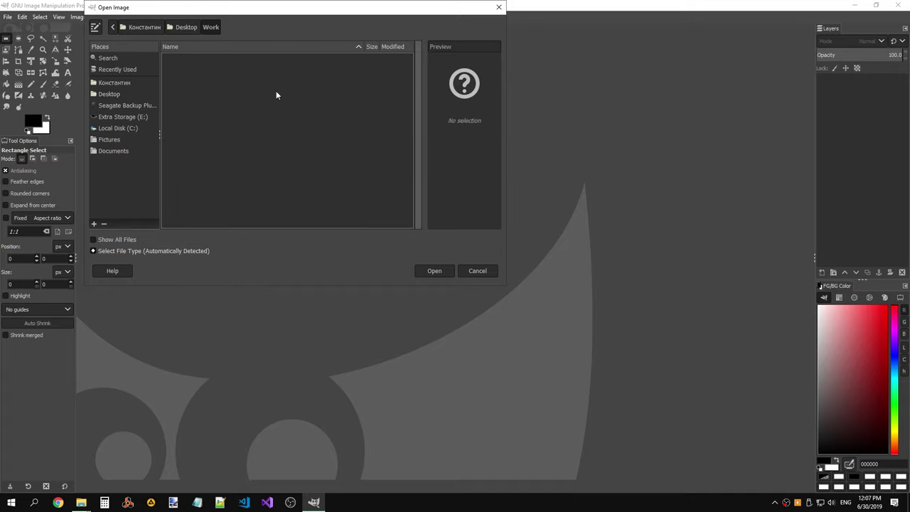
click(470, 272)
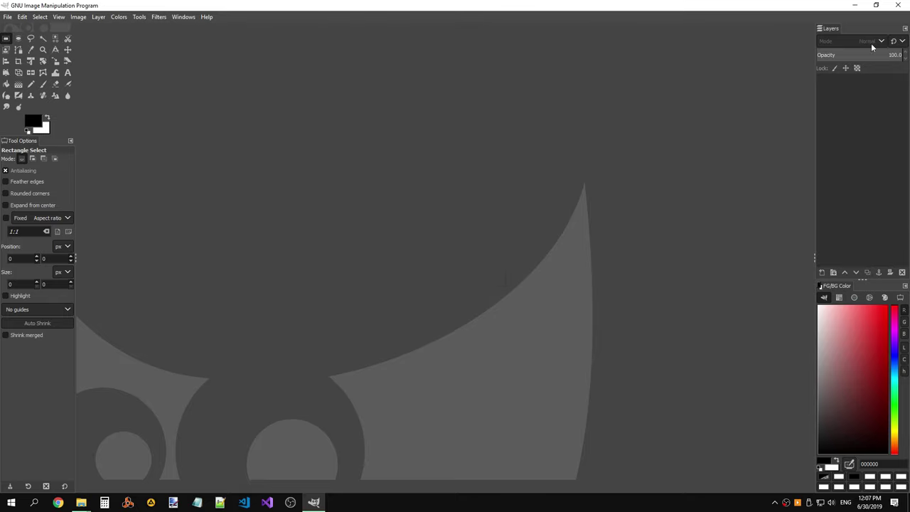
click(855, 5)
click(358, 143)
Step: Open the .pdn in paint.net and hide the Sources and Targets, Panels, and both Text layers
right_click(358, 143)
mouse_move(129, 220)
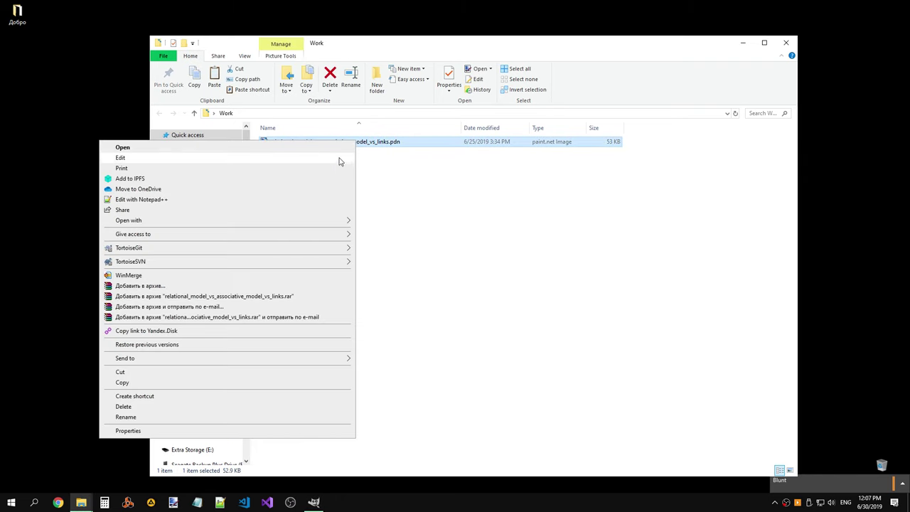
click(390, 223)
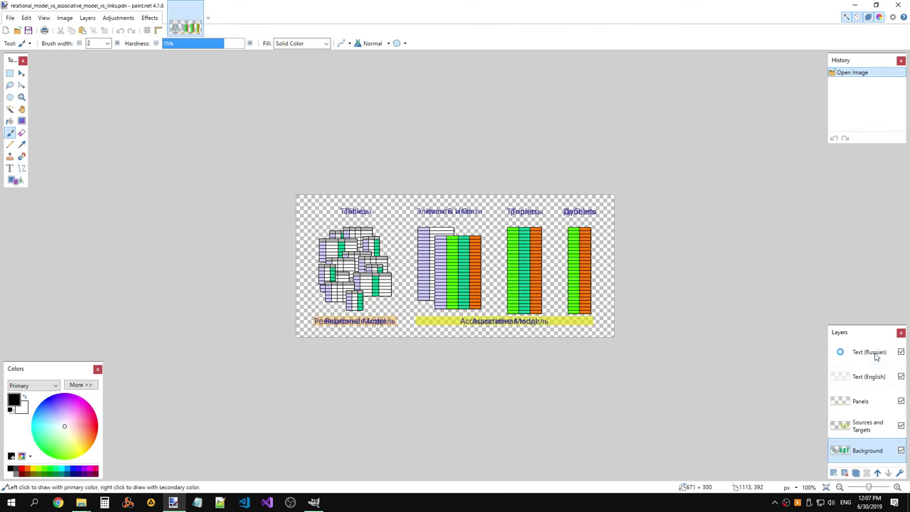
click(901, 425)
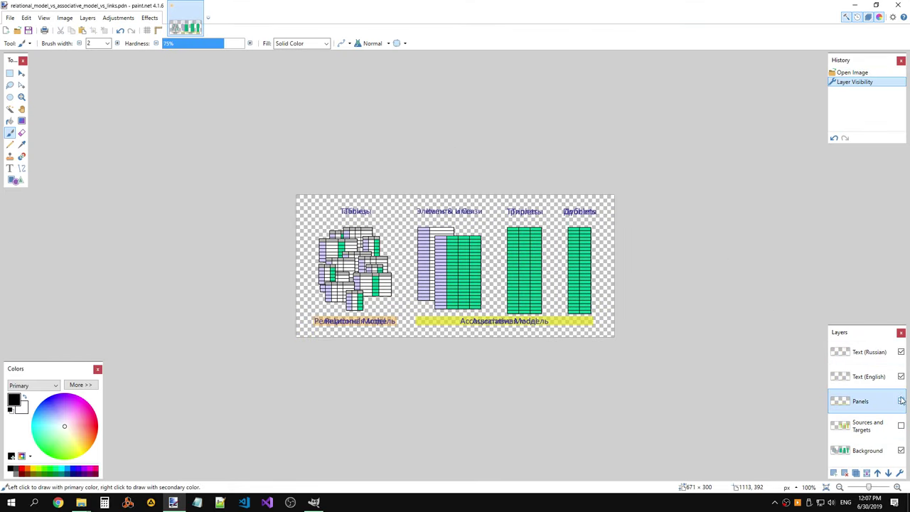
click(901, 401)
click(901, 376)
click(901, 351)
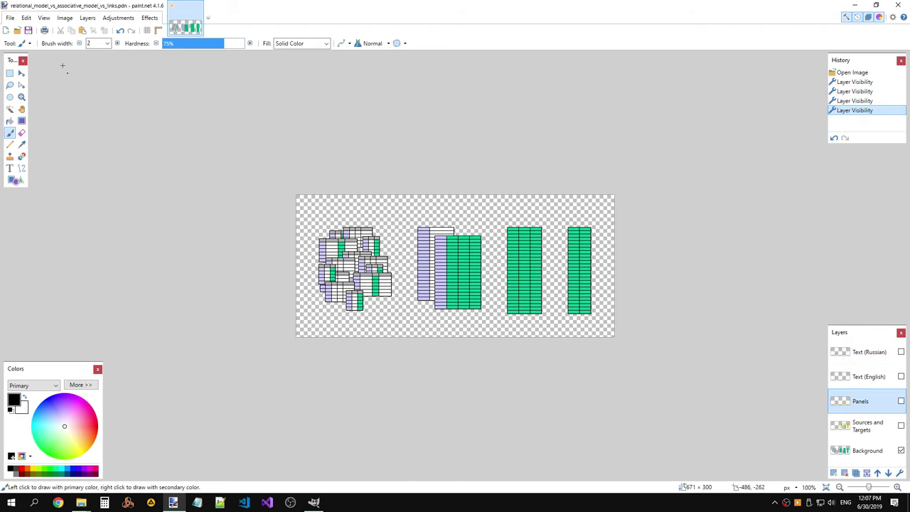
click(10, 18)
Step: Save a flattened PNG copy as relational_model_vs_associative_model_vs_links_background_layer.png with default settings
click(22, 99)
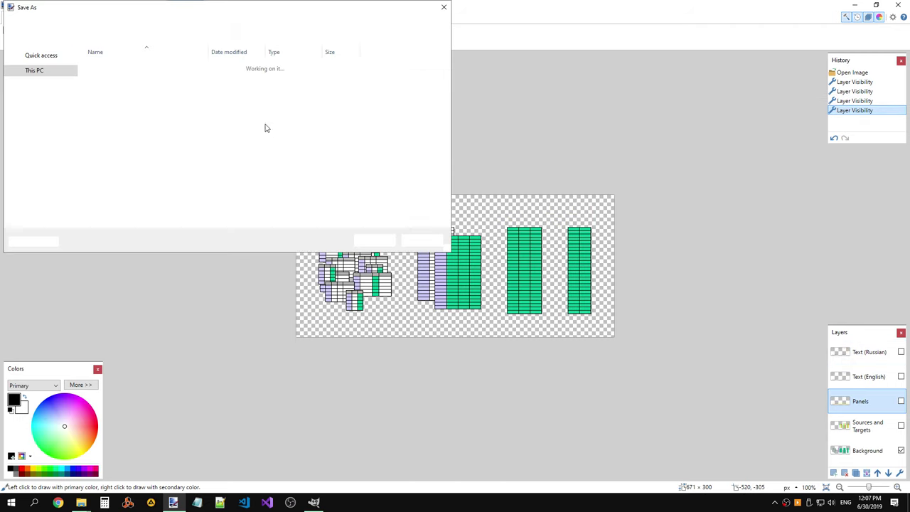
click(209, 220)
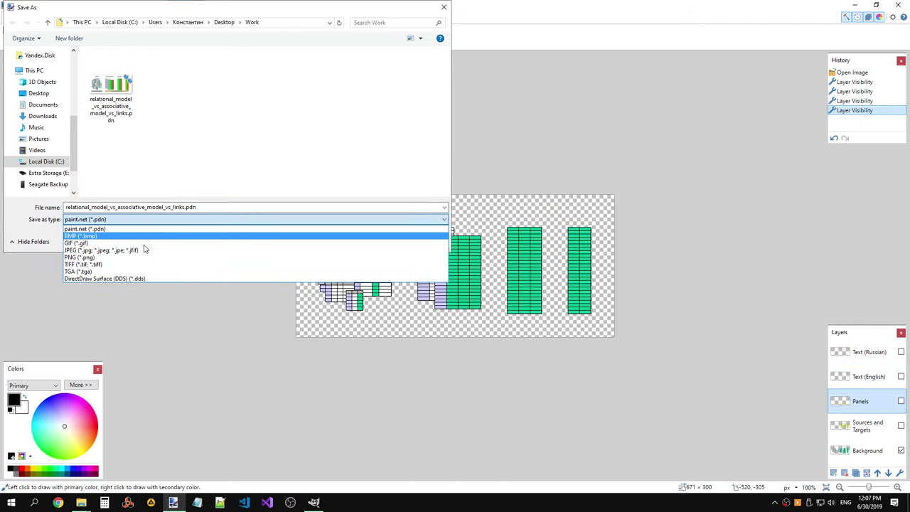
click(121, 257)
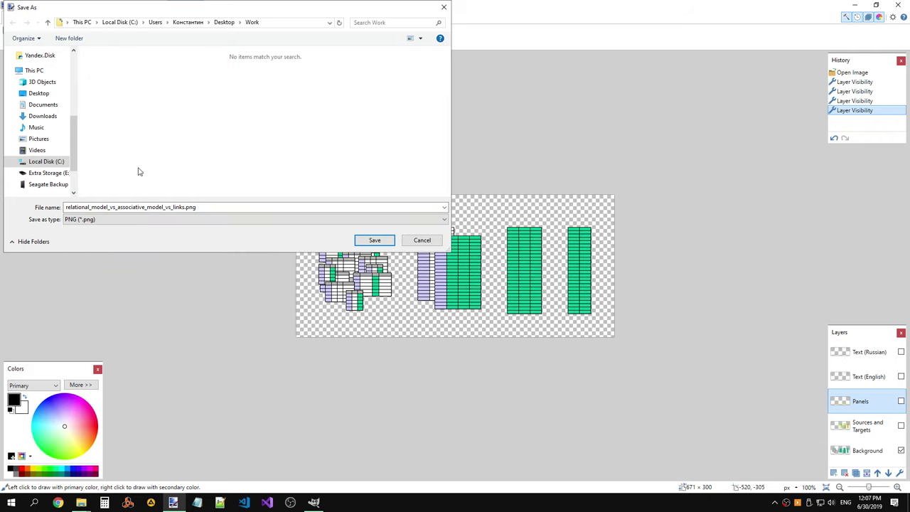
click(185, 207)
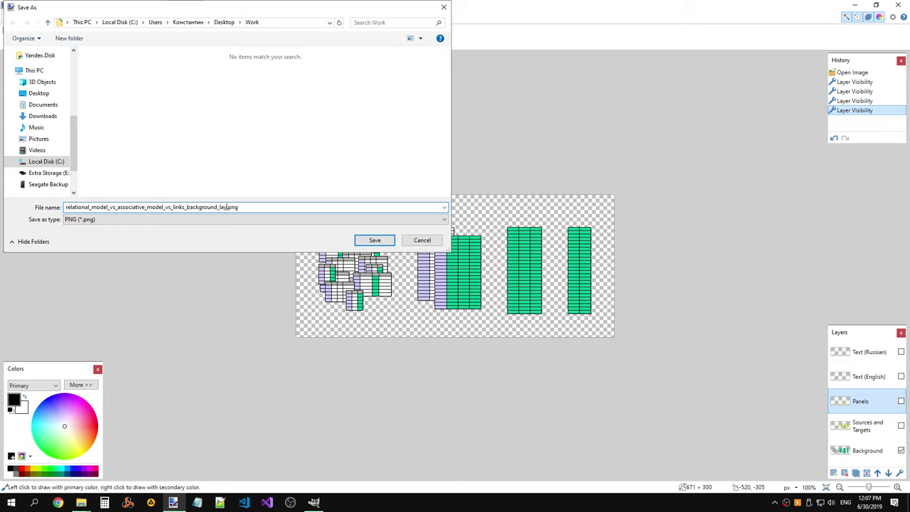
click(391, 241)
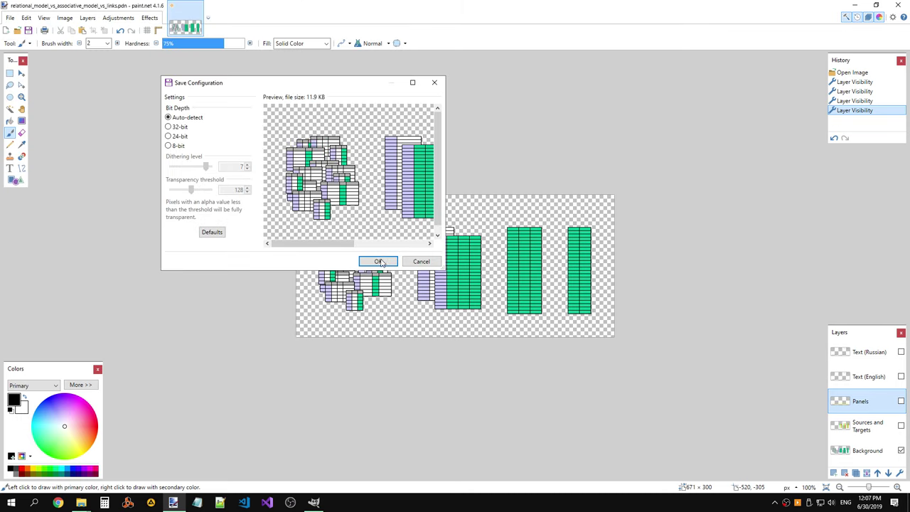
click(377, 261)
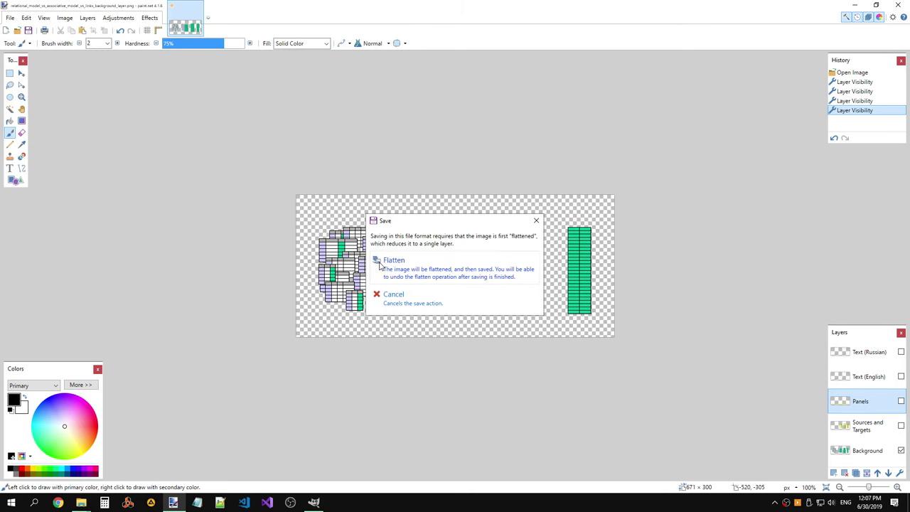
click(411, 272)
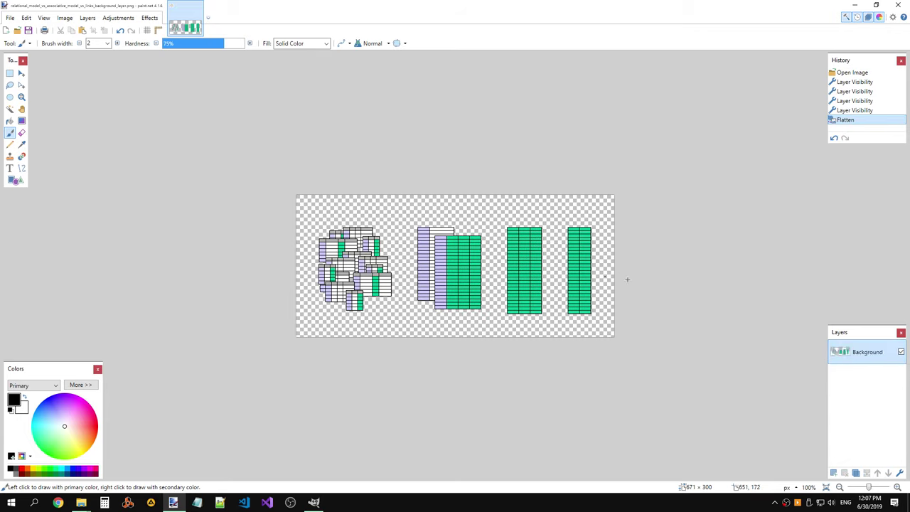
Step: Reopen the original .pdn and hide all layers except Sources and Targets
click(10, 18)
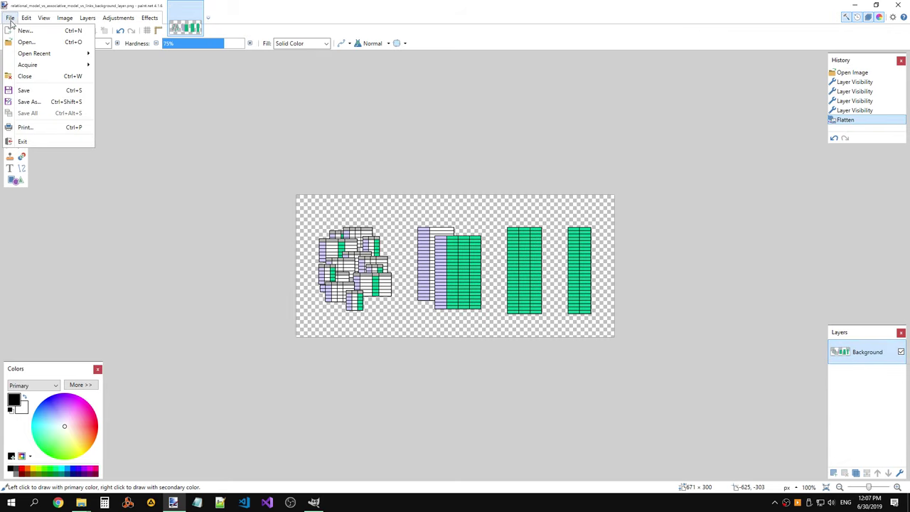
key(Escape)
key(ctrl+o)
click(110, 89)
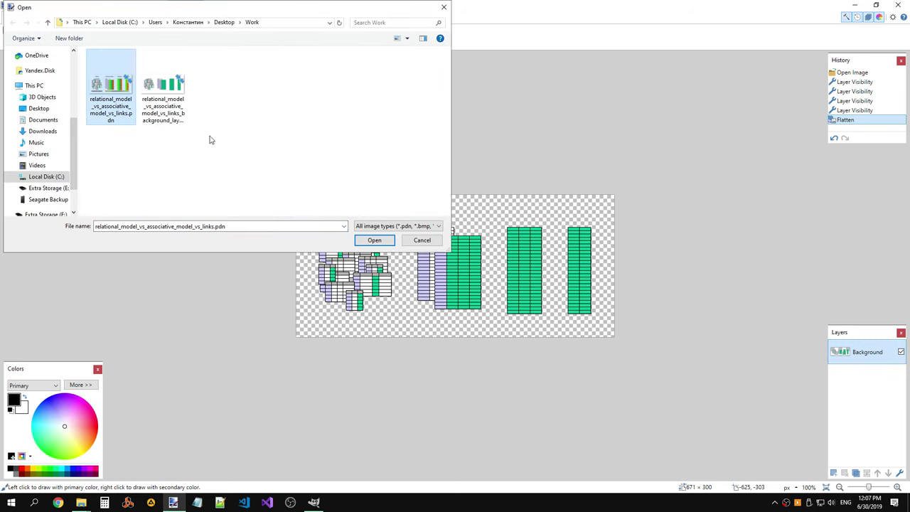
click(388, 238)
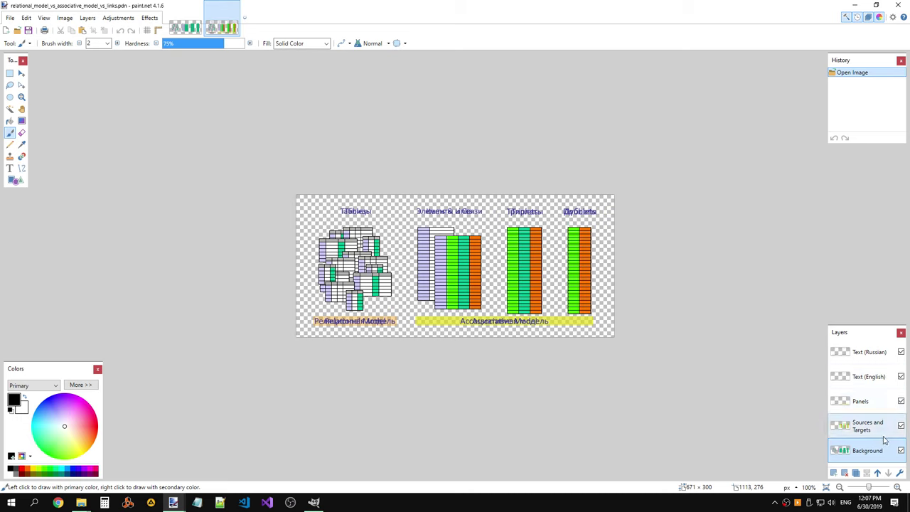
click(901, 450)
click(902, 401)
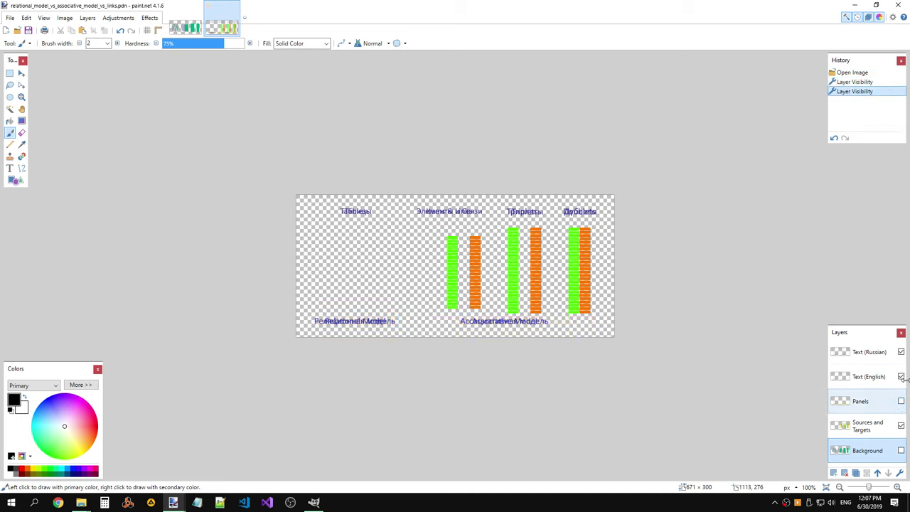
click(902, 376)
click(902, 352)
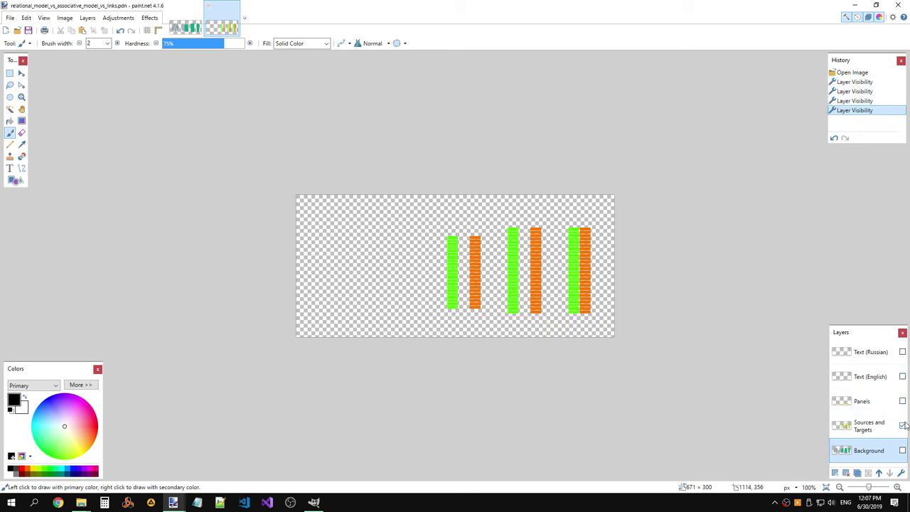
click(869, 425)
Step: Save it as a flattened PNG with a sources_and_targets suffix in Work
click(10, 18)
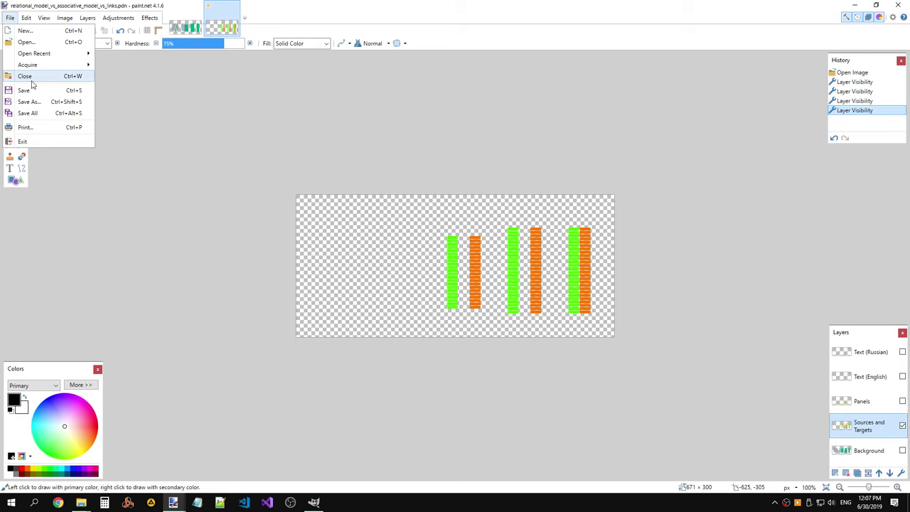
click(29, 101)
click(213, 219)
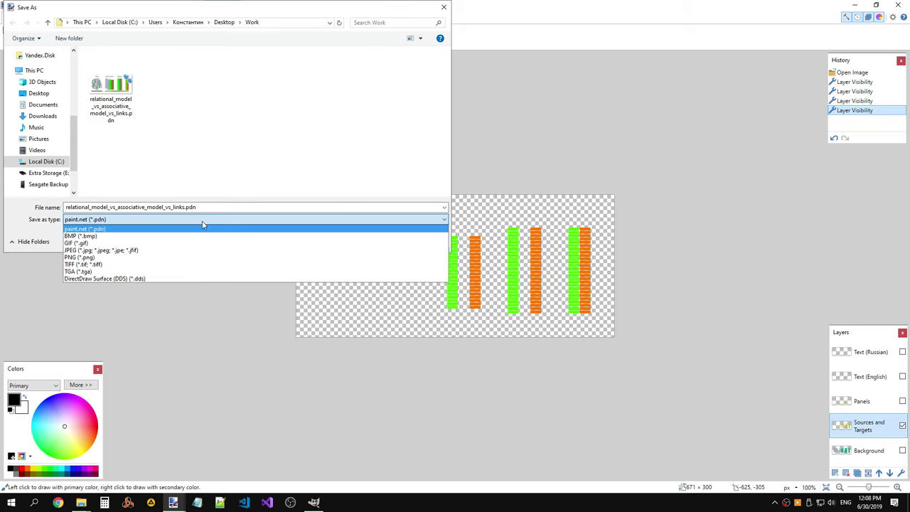
click(135, 259)
click(111, 207)
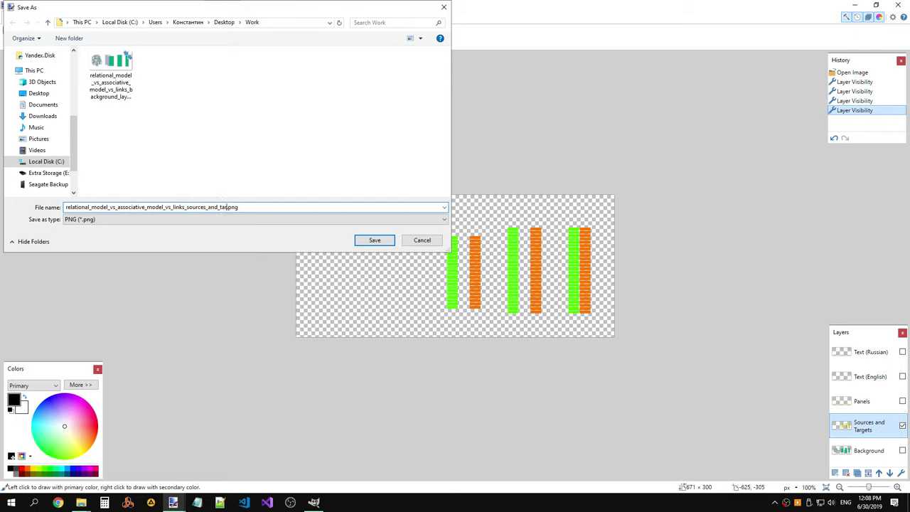
text(rgets_layer)
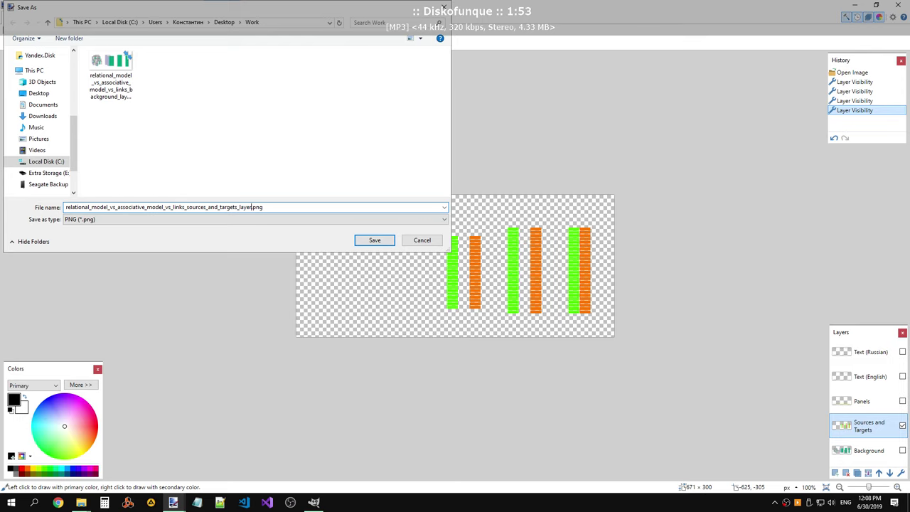
key(Return)
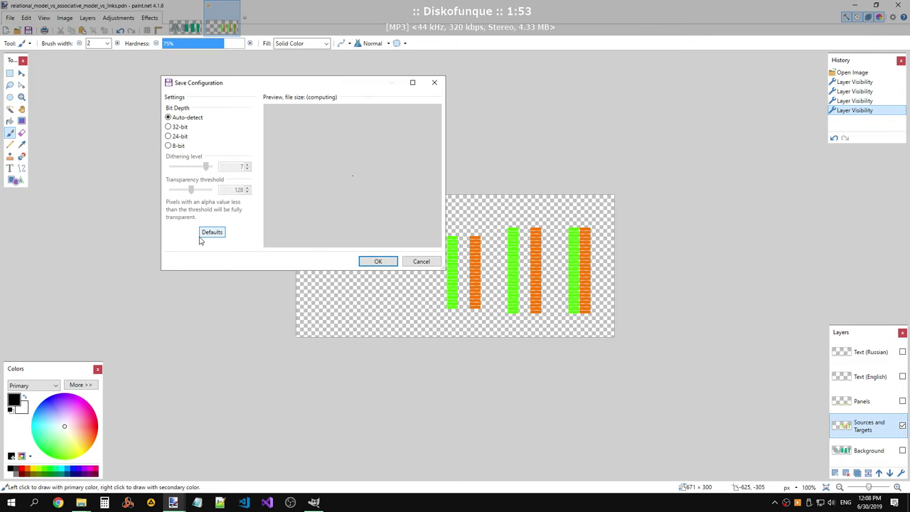
click(389, 261)
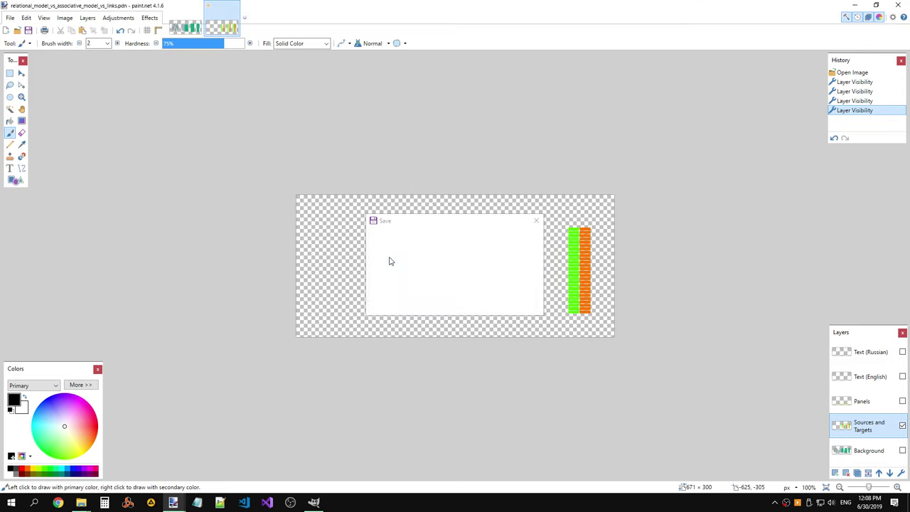
click(410, 274)
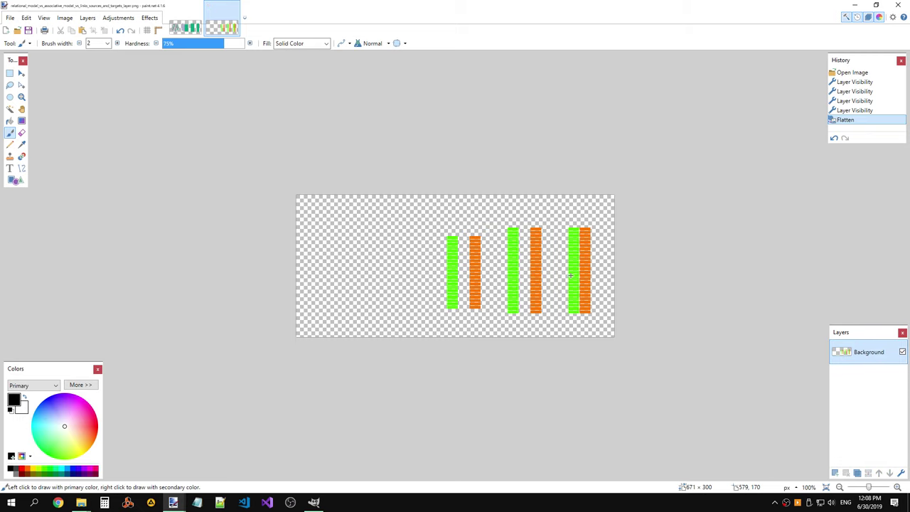
click(10, 18)
Step: Close both open images in paint.net
click(25, 41)
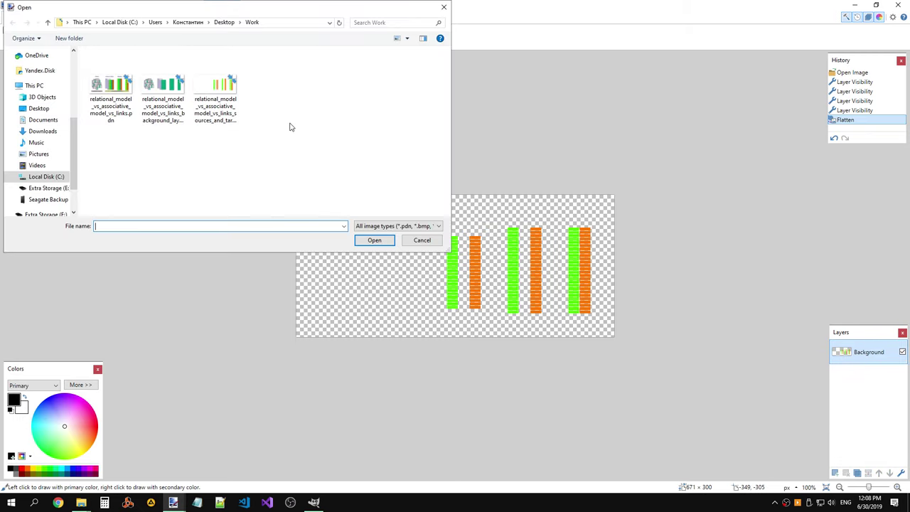
click(421, 240)
click(187, 29)
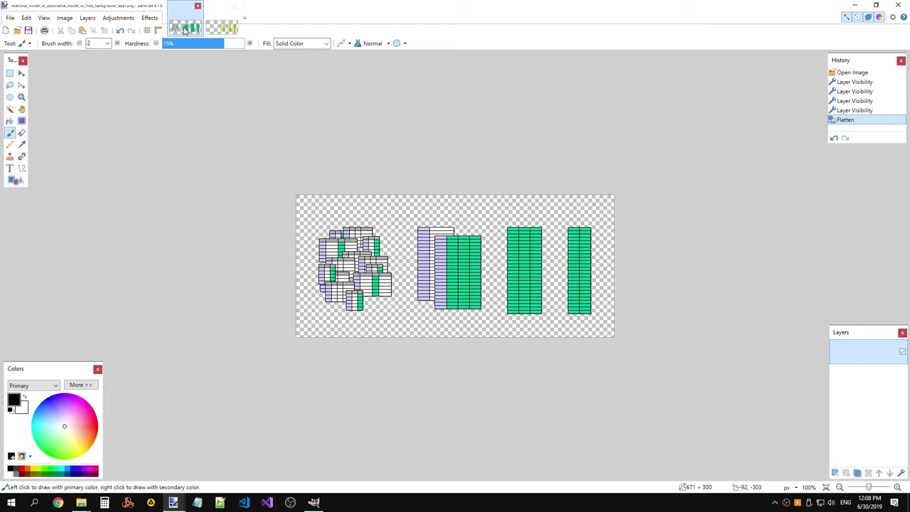
click(198, 5)
click(198, 6)
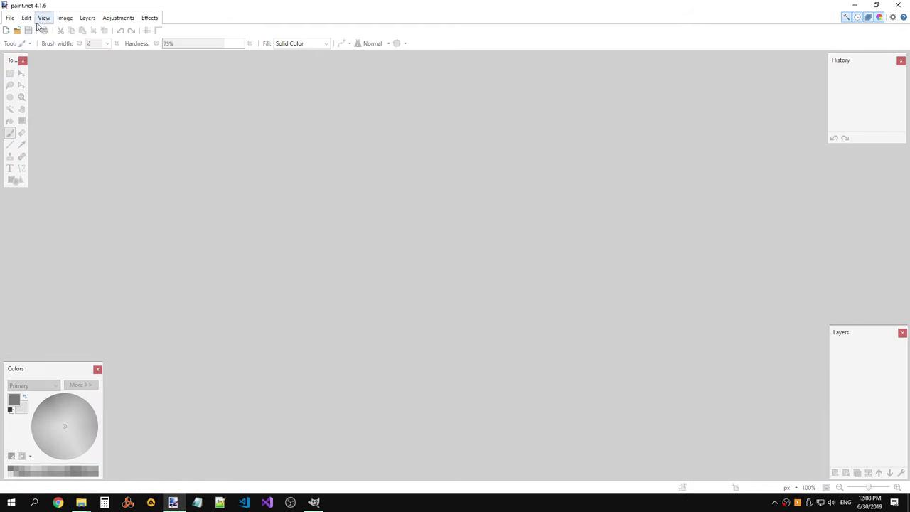
Step: Reopen the layered .pdn and hide every layer except Panels
click(16, 30)
click(126, 96)
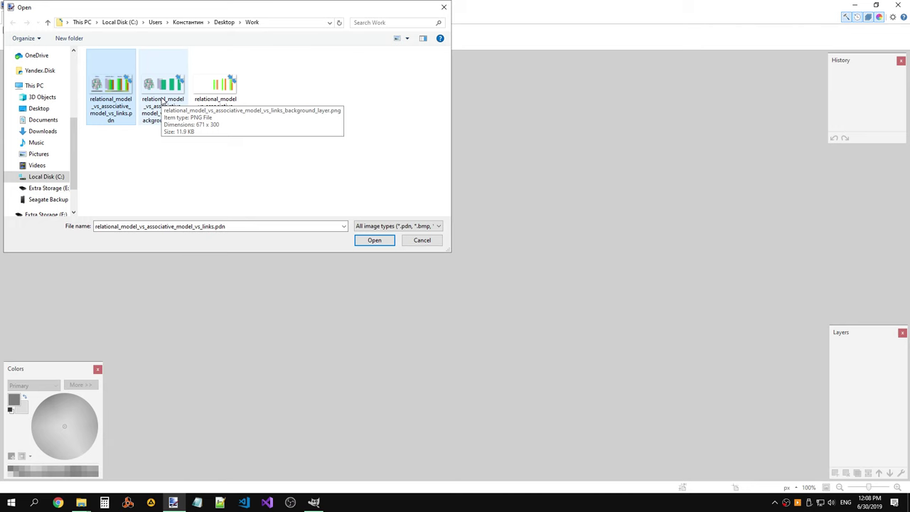
double_click(134, 98)
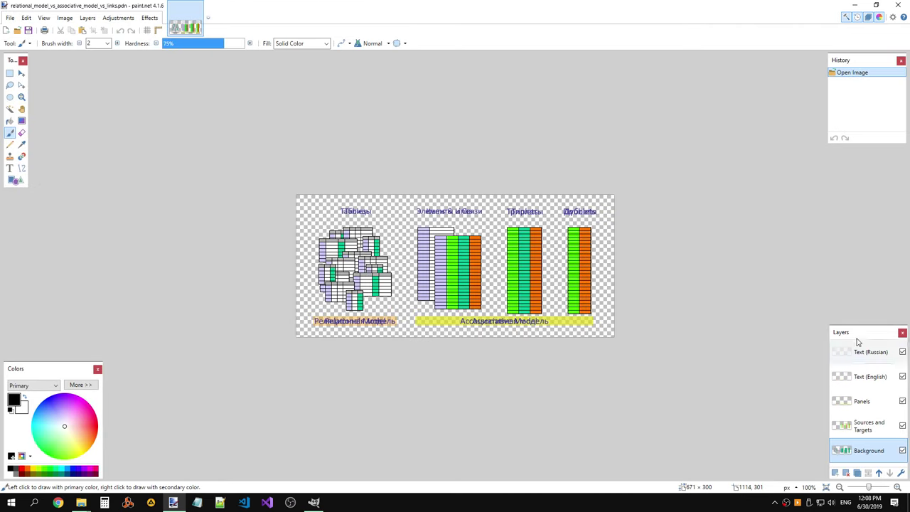
click(903, 425)
click(903, 450)
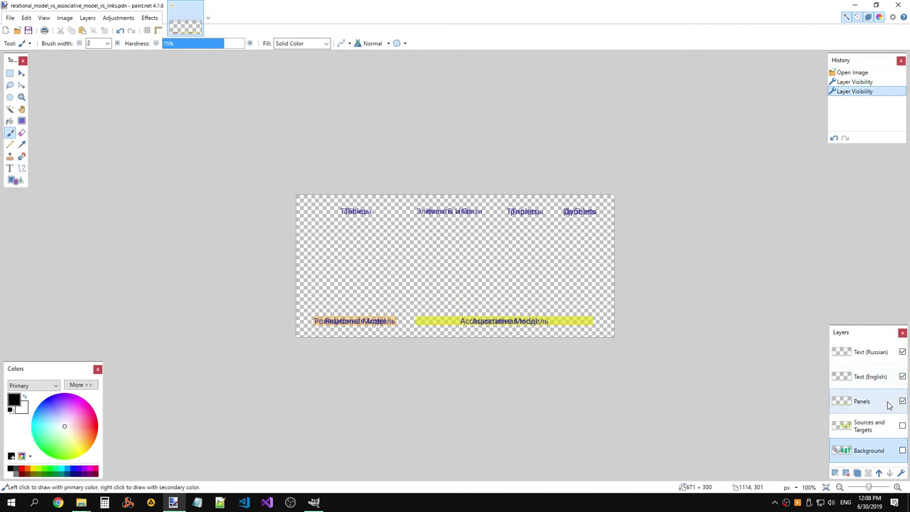
click(888, 404)
click(902, 376)
click(902, 351)
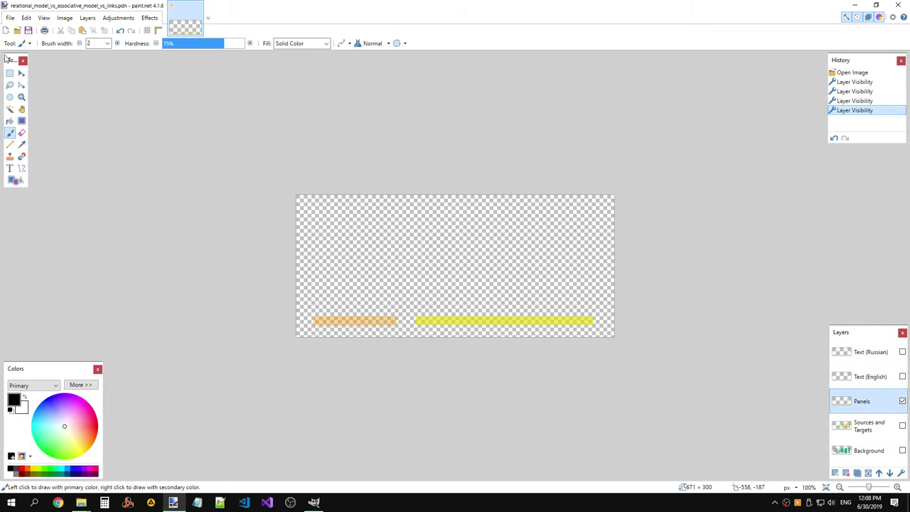
Step: Save a flattened PNG as relational_model_vs_associative_model_vs_links_panels_layer.png with default settings
click(10, 17)
click(34, 102)
click(220, 219)
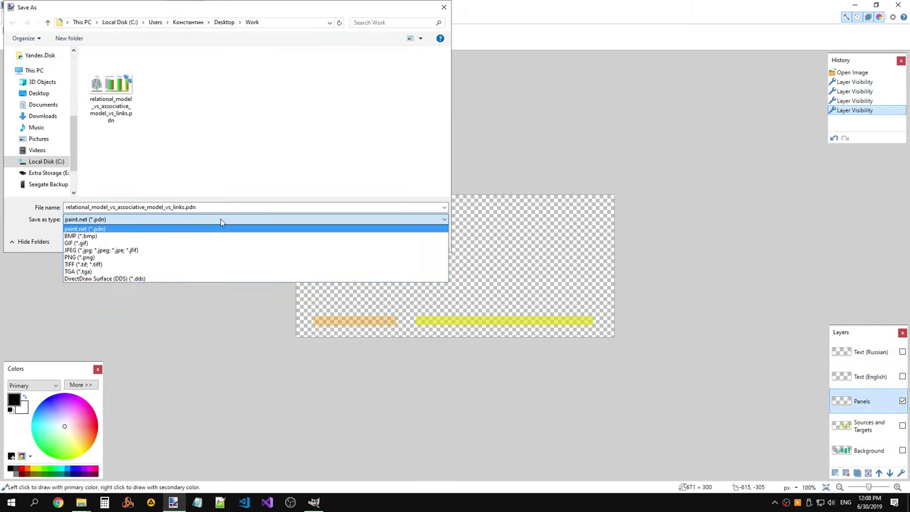
click(114, 256)
click(183, 207)
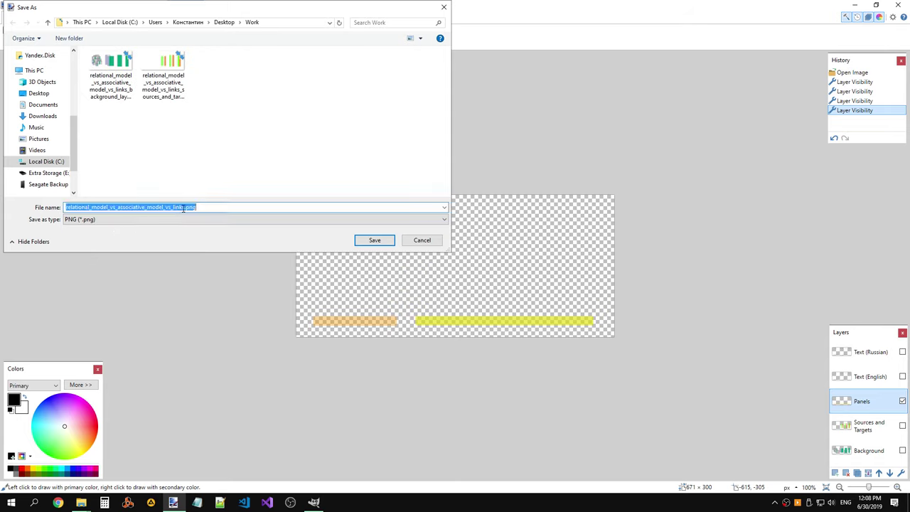
click(185, 207)
text(_panels_layer)
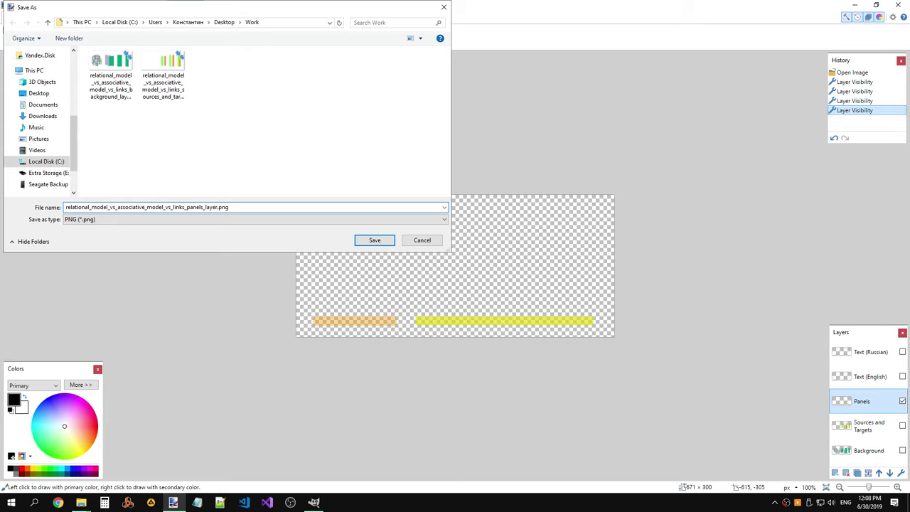
click(375, 239)
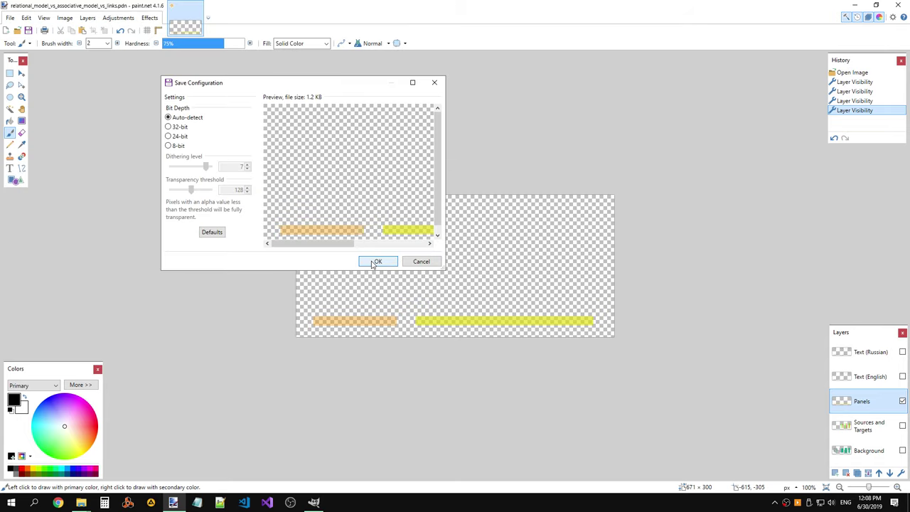
click(374, 262)
click(474, 280)
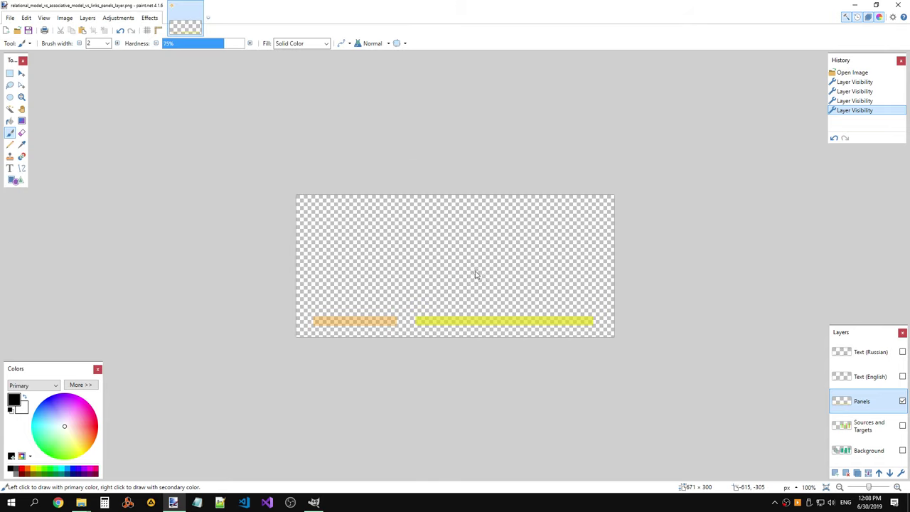
click(17, 30)
click(110, 99)
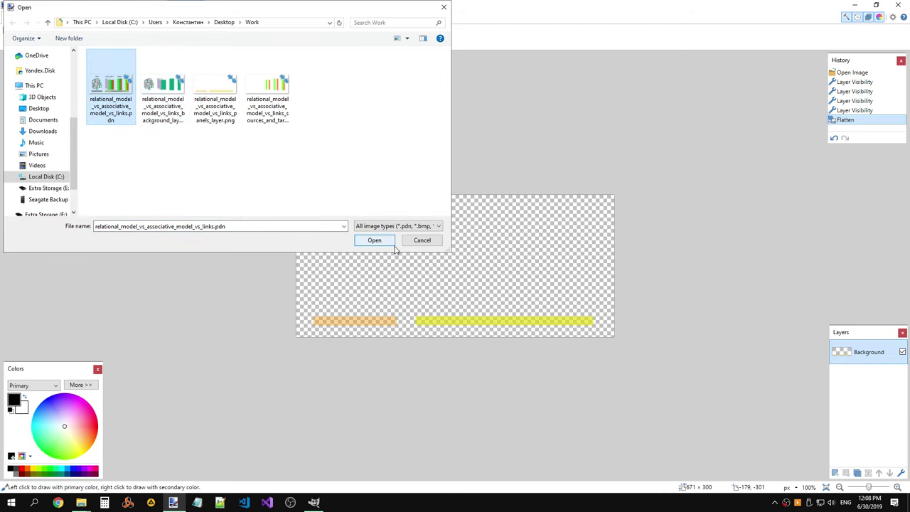
Step: Reopen the layered .pdn and hide every layer except Text (English)
click(370, 242)
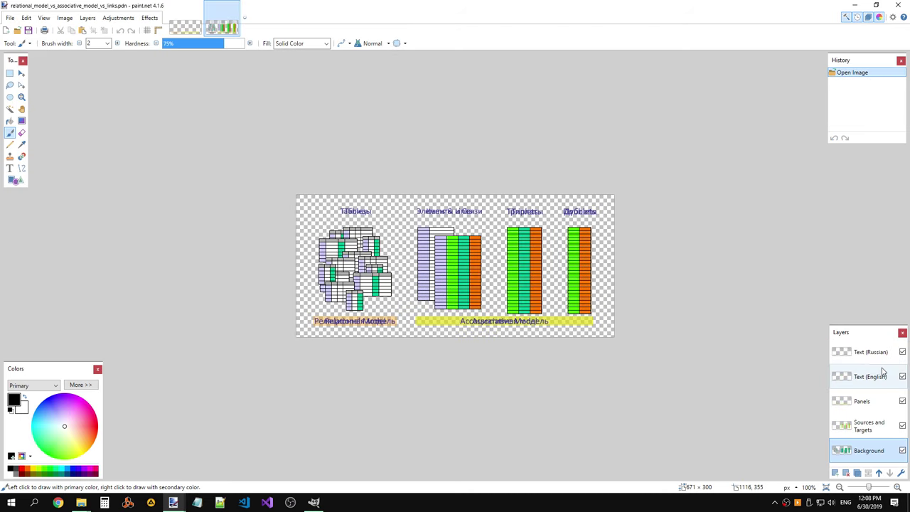
click(903, 450)
click(902, 425)
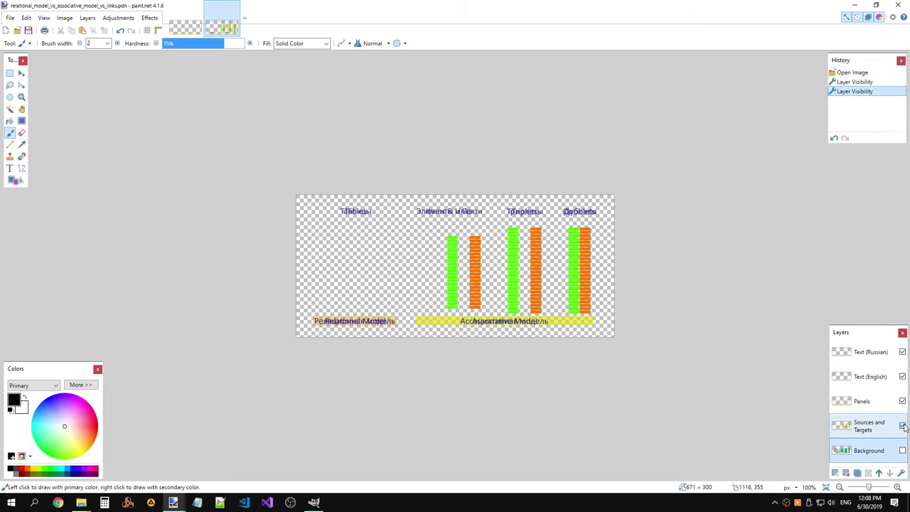
click(903, 401)
click(902, 351)
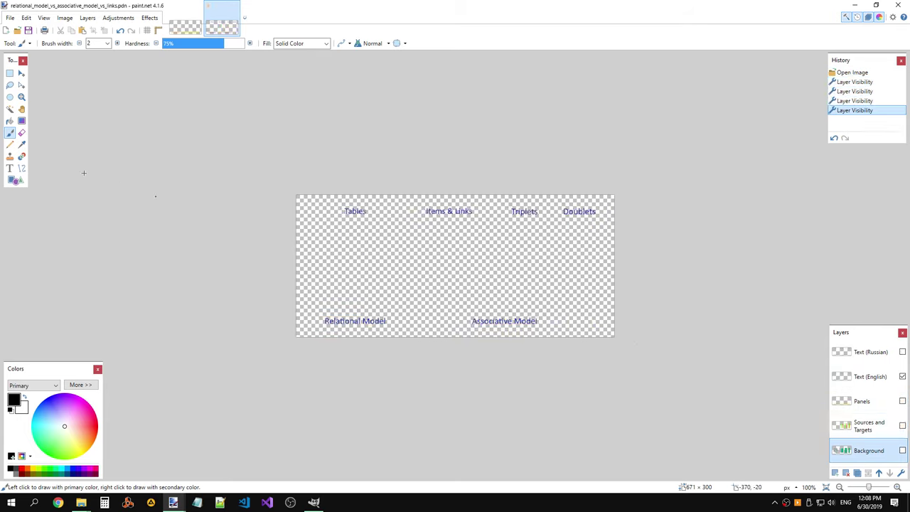
Step: Save a flattened PNG as relational_model_vs_associative_model_vs_links_english_text_layer.png
click(6, 17)
click(47, 104)
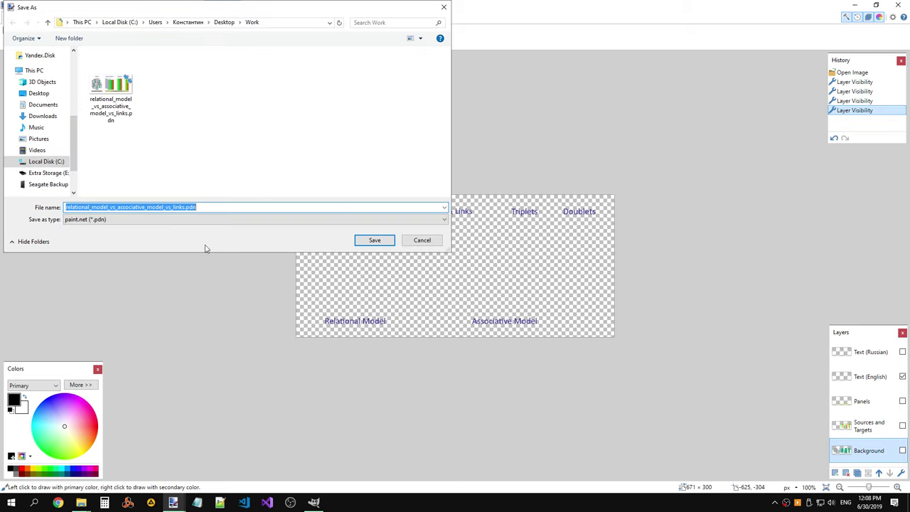
click(188, 207)
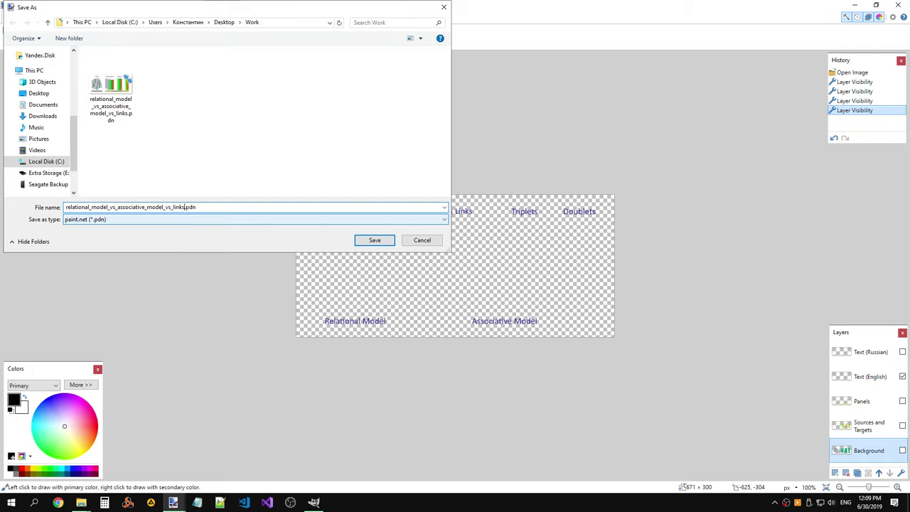
click(197, 225)
click(171, 254)
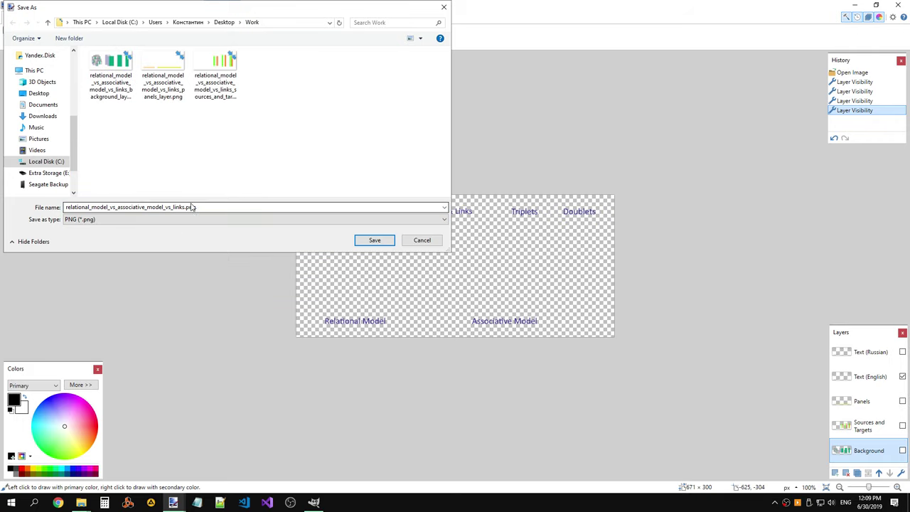
click(186, 207)
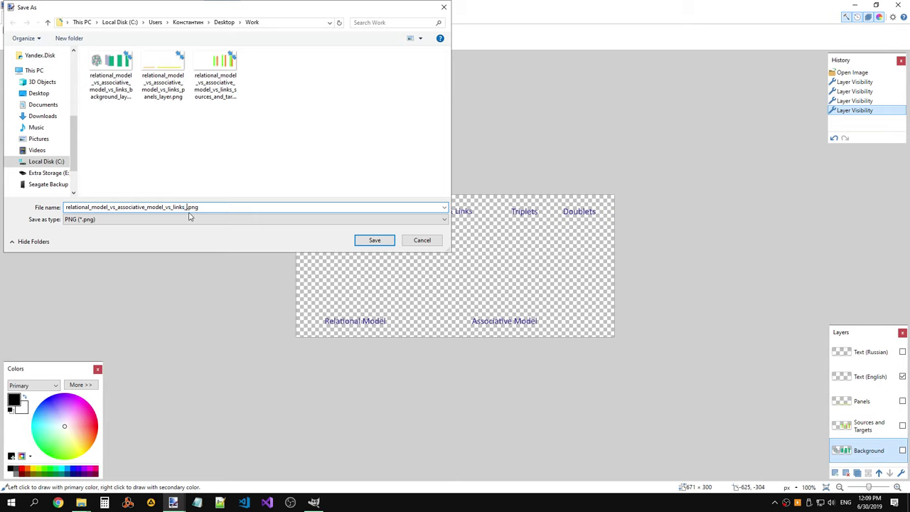
text(english_text_layer)
key(Return)
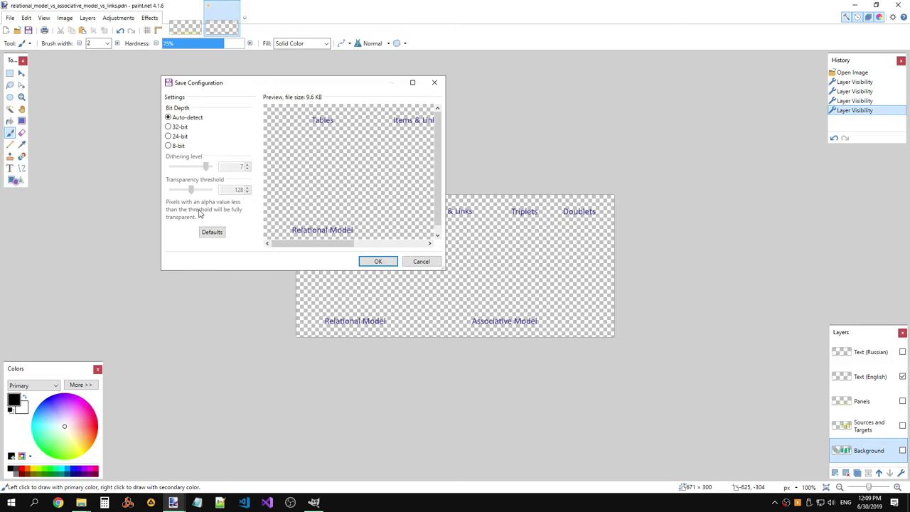
click(378, 261)
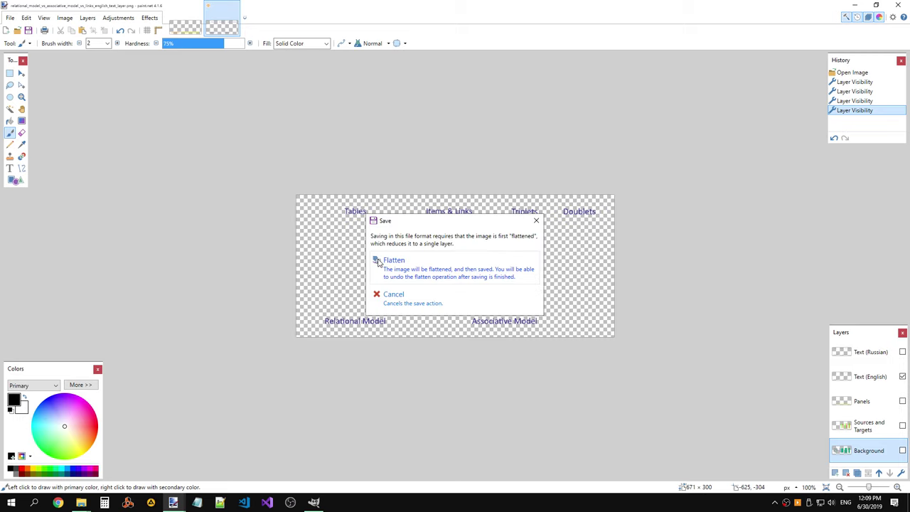
click(418, 268)
Step: Reopen the layered diagram .pdn file in paint.net
click(10, 18)
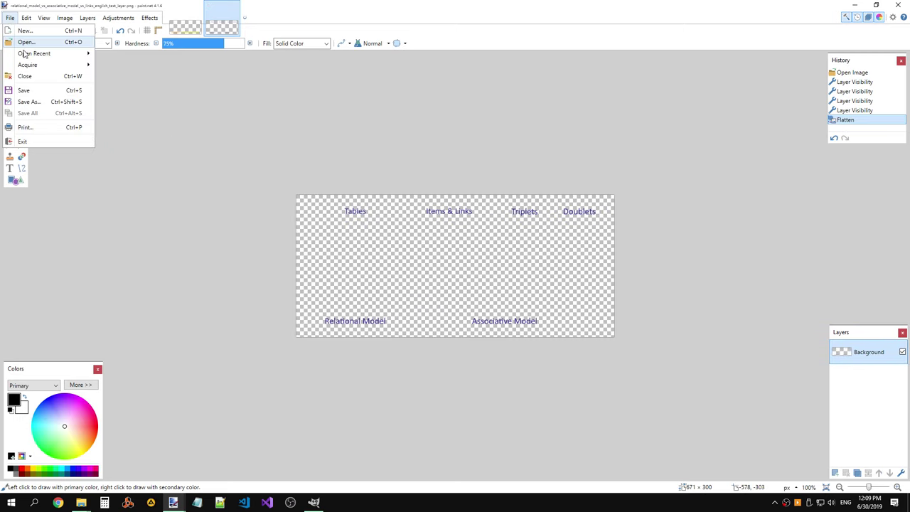
click(40, 103)
click(421, 241)
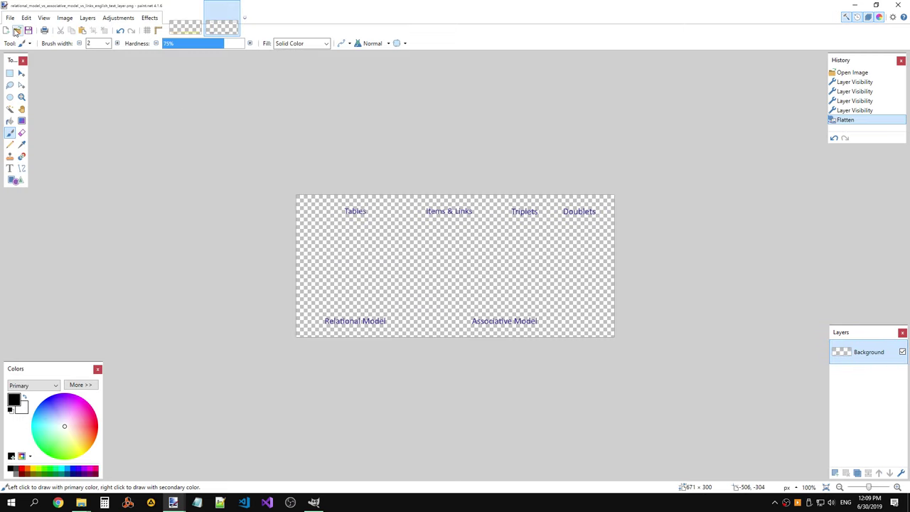
click(17, 31)
click(374, 240)
click(21, 30)
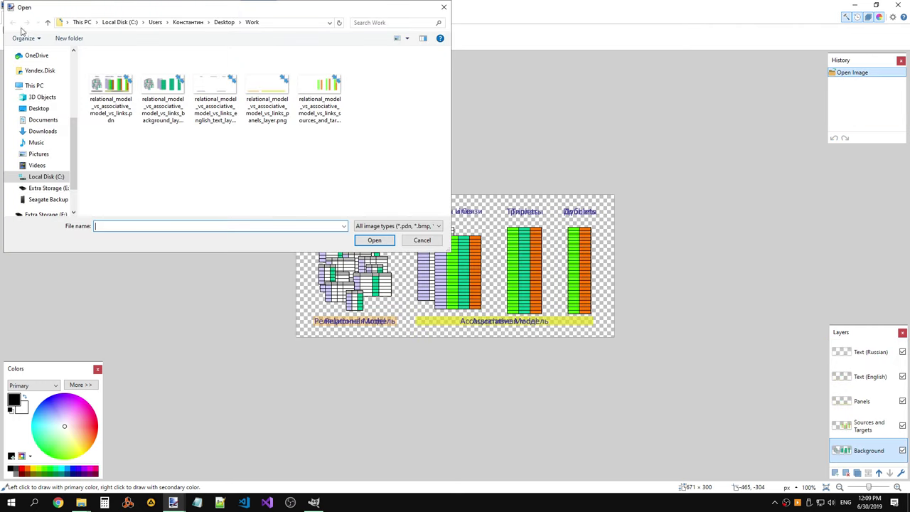
click(425, 240)
Step: Hide the English text, Panels, Sources and Targets and Background layers, leaving only Text (Russian) visible
click(10, 18)
click(10, 18)
click(10, 18)
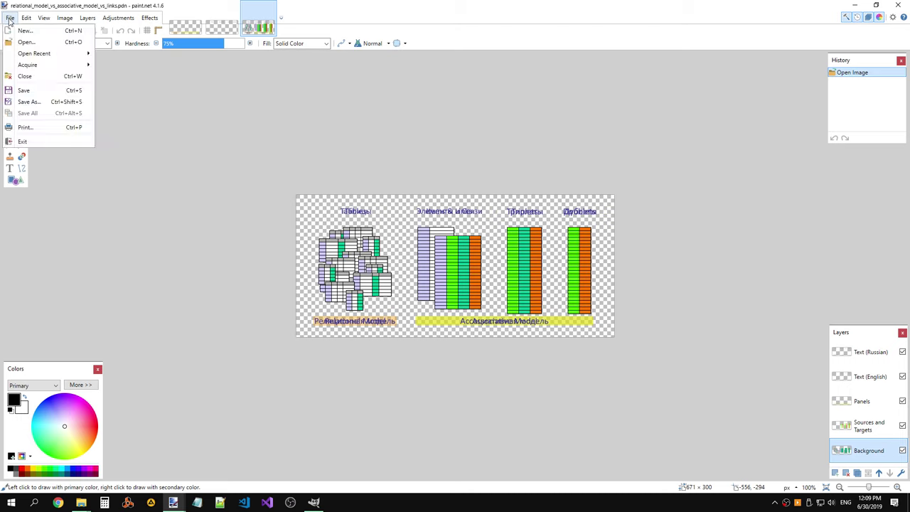
click(28, 102)
click(423, 240)
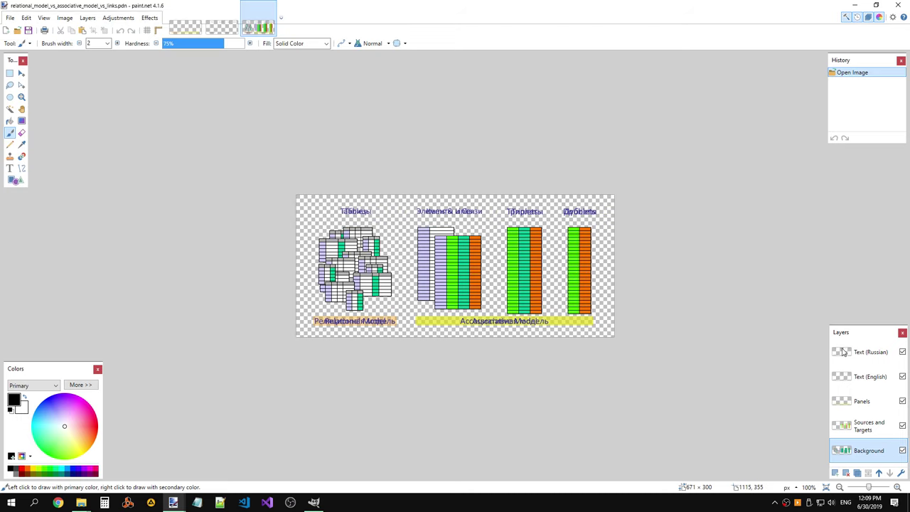
click(902, 376)
click(903, 401)
click(902, 425)
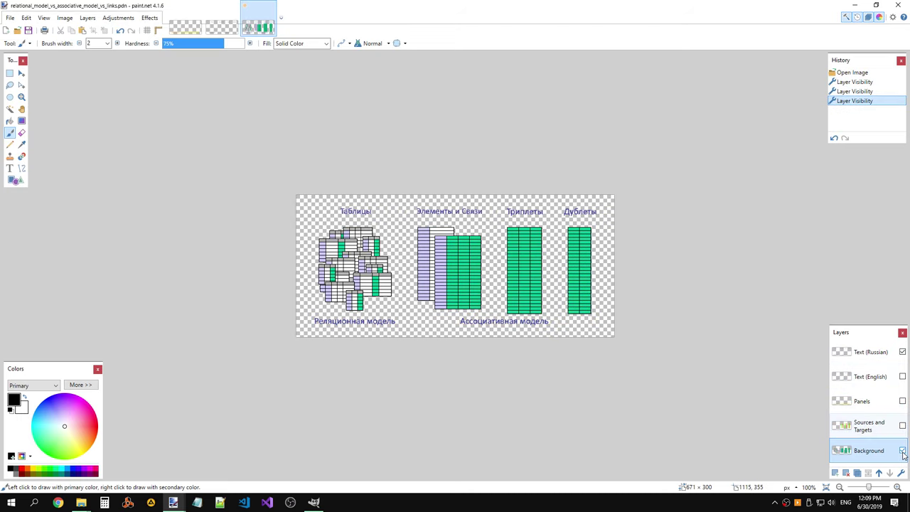
click(902, 451)
Step: Start Save As and put the cursor in the file name field
click(11, 18)
click(28, 101)
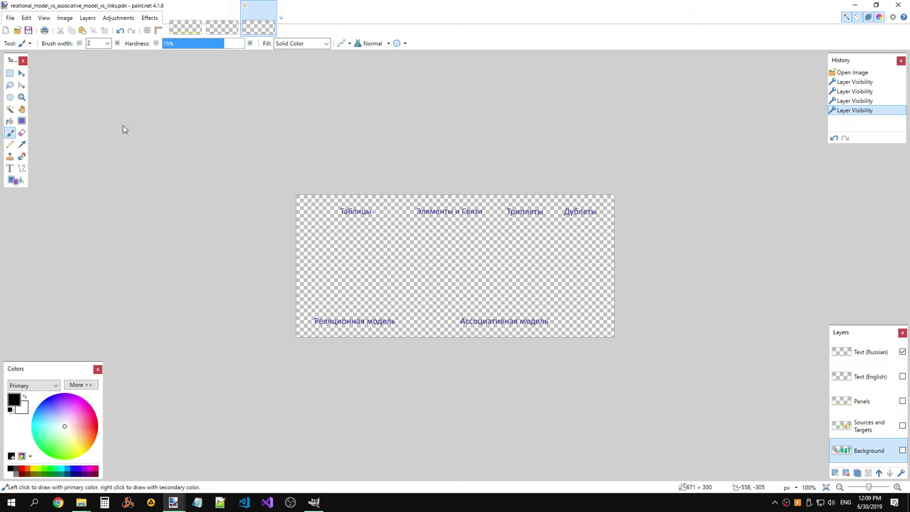
click(186, 207)
Step: Change the file extension to png and set the save type to PNG
drag(186, 207, 200, 207)
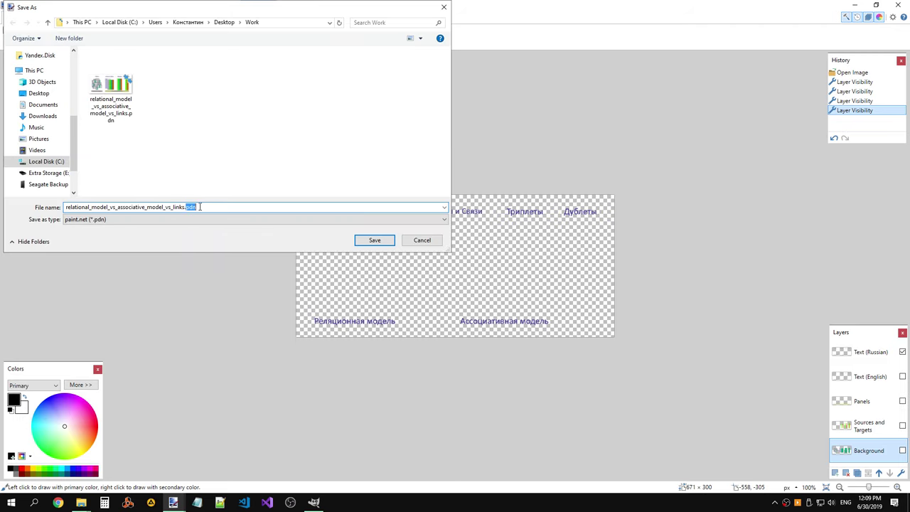
text(png)
click(359, 240)
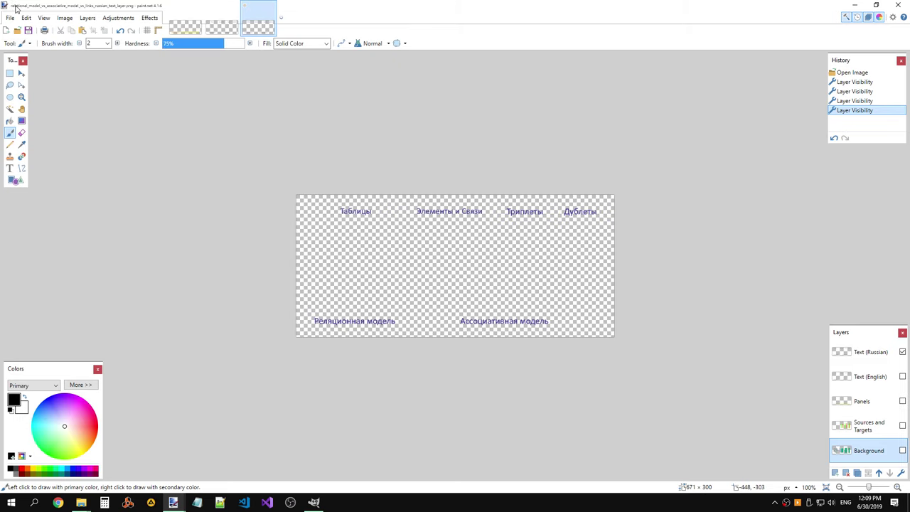
click(11, 18)
click(52, 105)
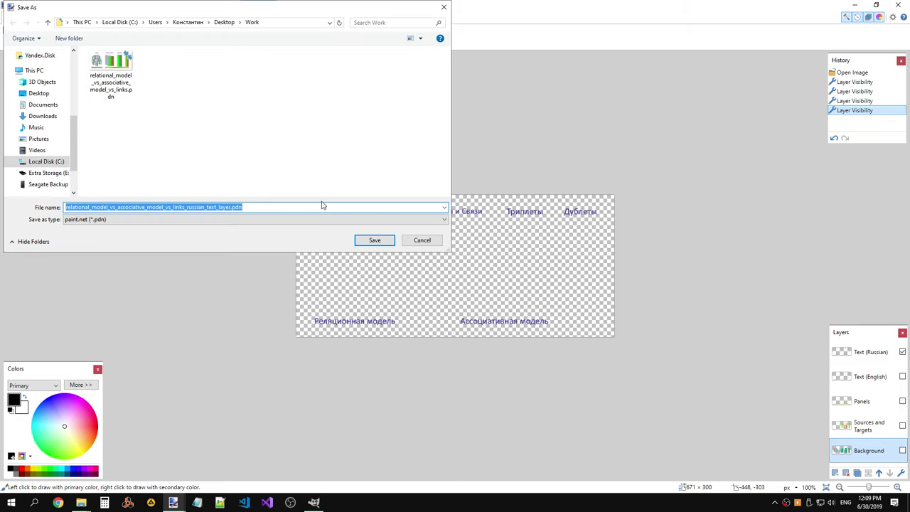
click(315, 219)
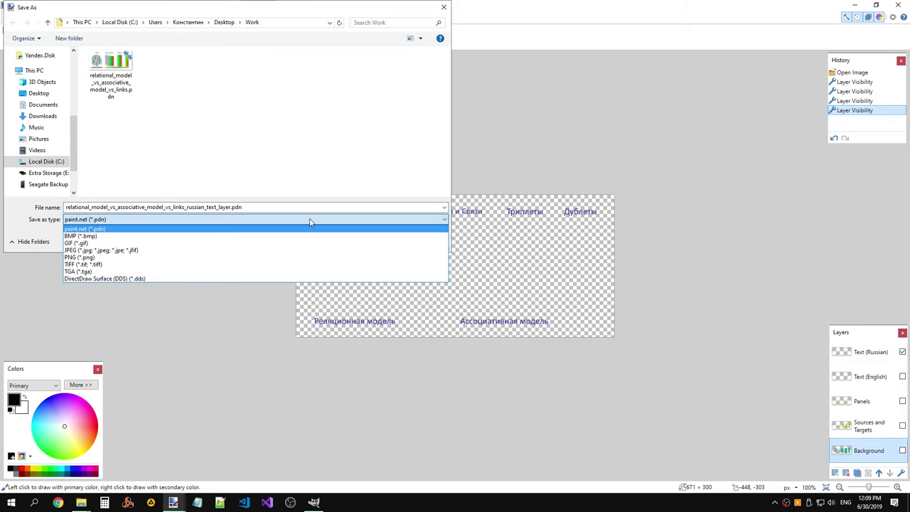
click(192, 258)
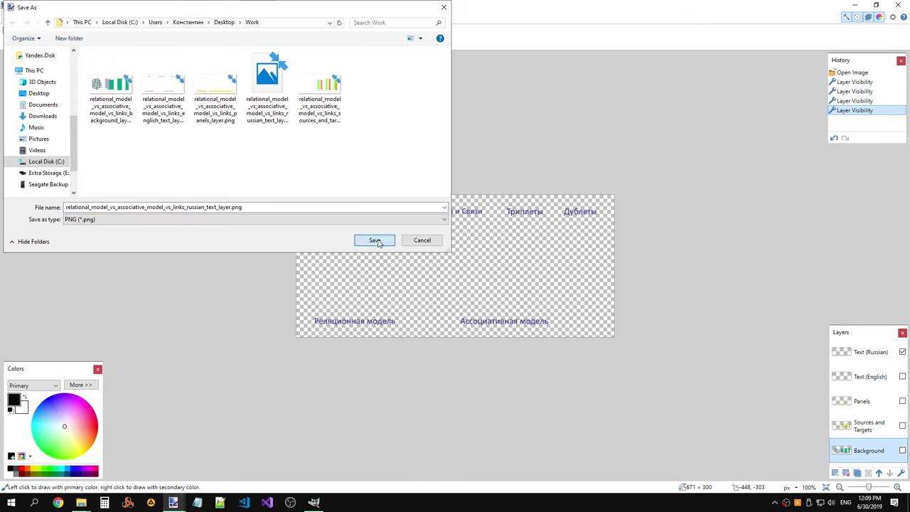
click(374, 240)
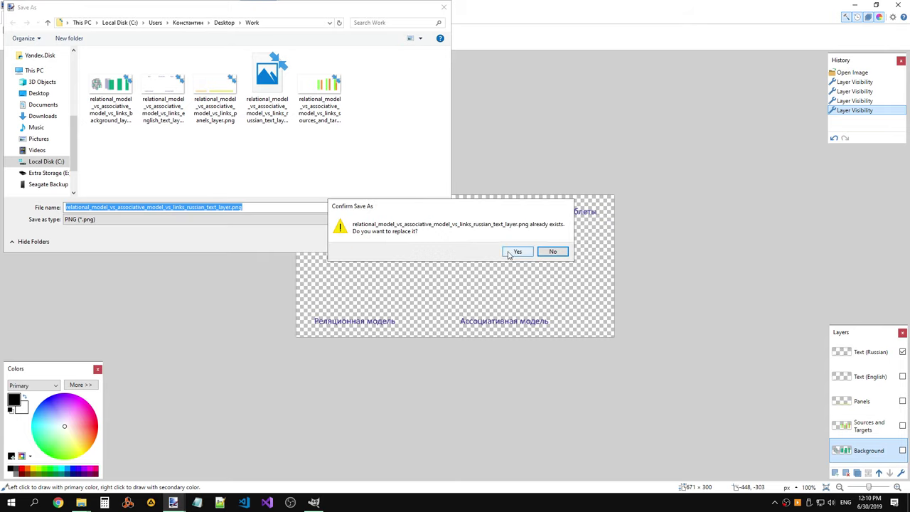
click(553, 252)
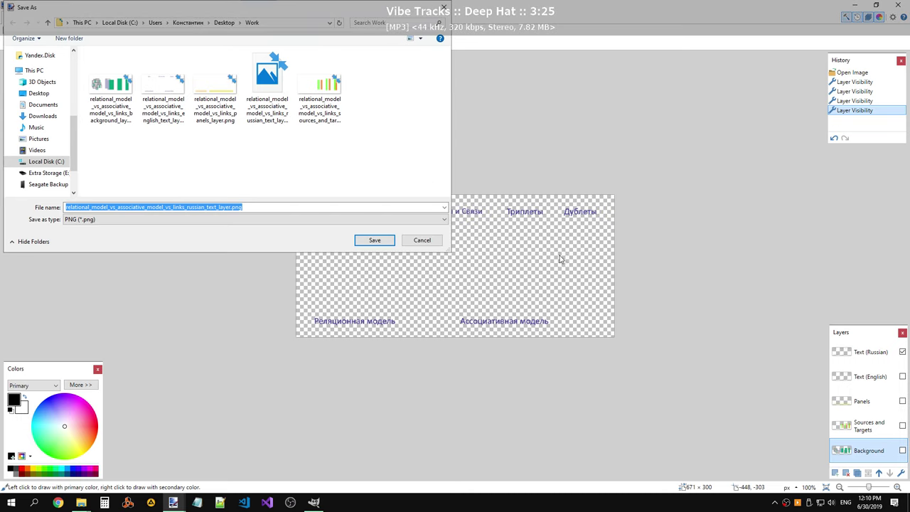
Step: Overwrite relational_model_vs_associative_model_vs_links_russian_text_layer.png, confirming replace and flattening the image
click(234, 101)
click(246, 102)
click(282, 206)
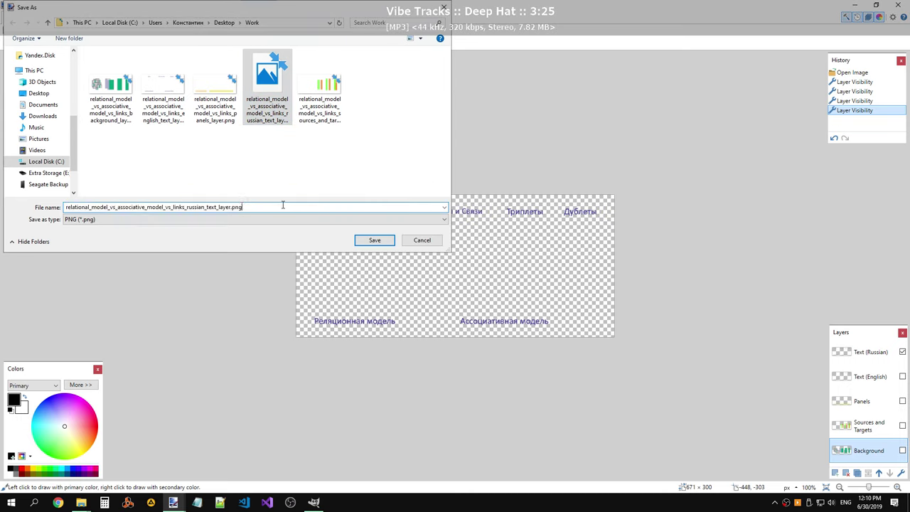
click(375, 236)
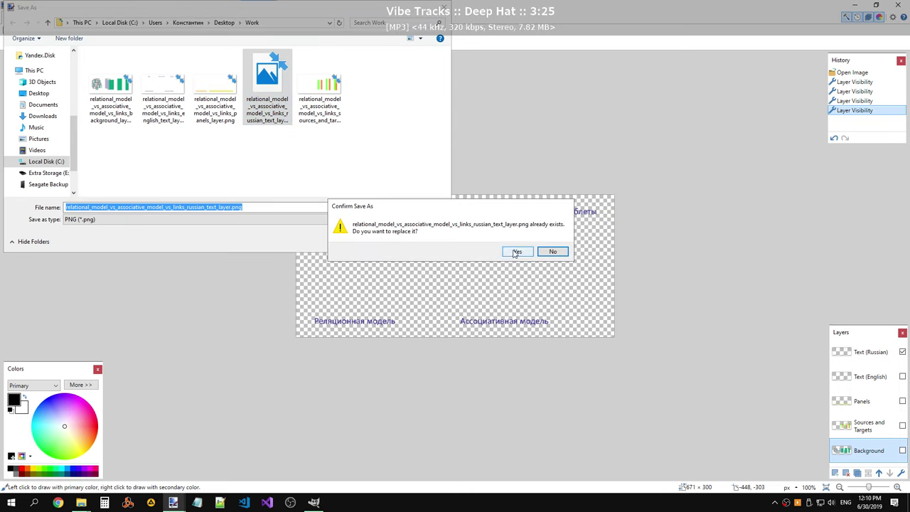
click(516, 253)
click(392, 260)
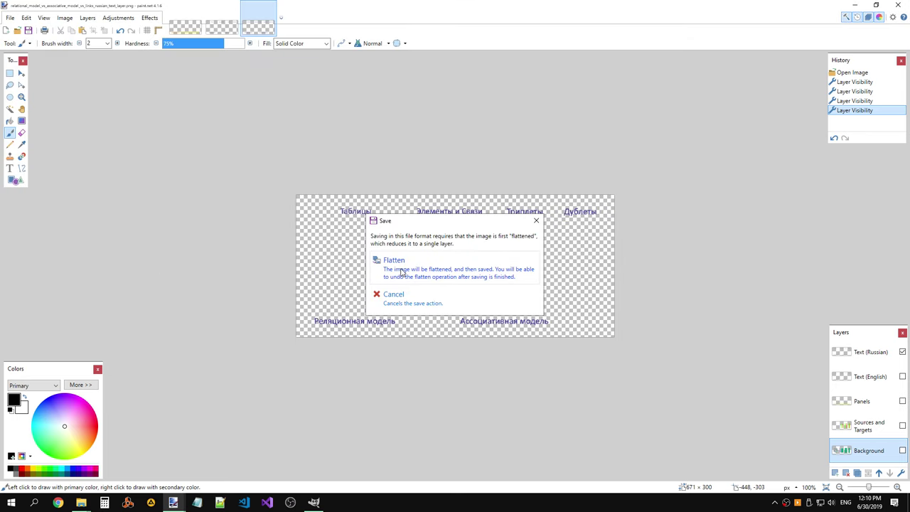
click(418, 265)
key(alt+Tab)
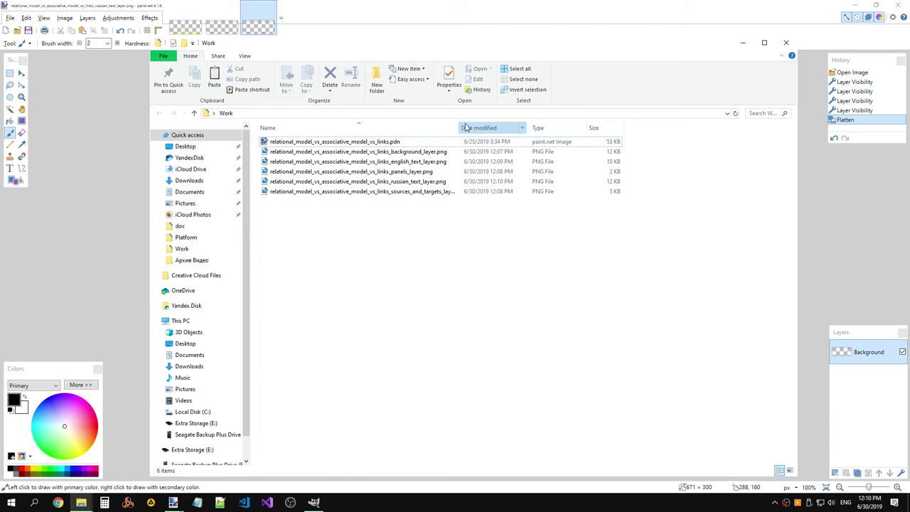
Step: Widen the Name column and open background_layer.png with GNU Image Manipulation Program
drag(462, 128, 535, 128)
double_click(420, 152)
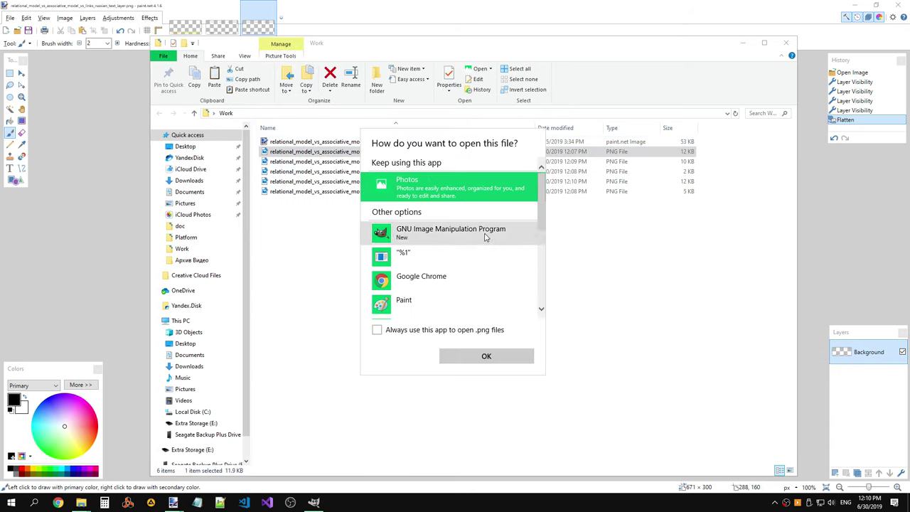
double_click(486, 234)
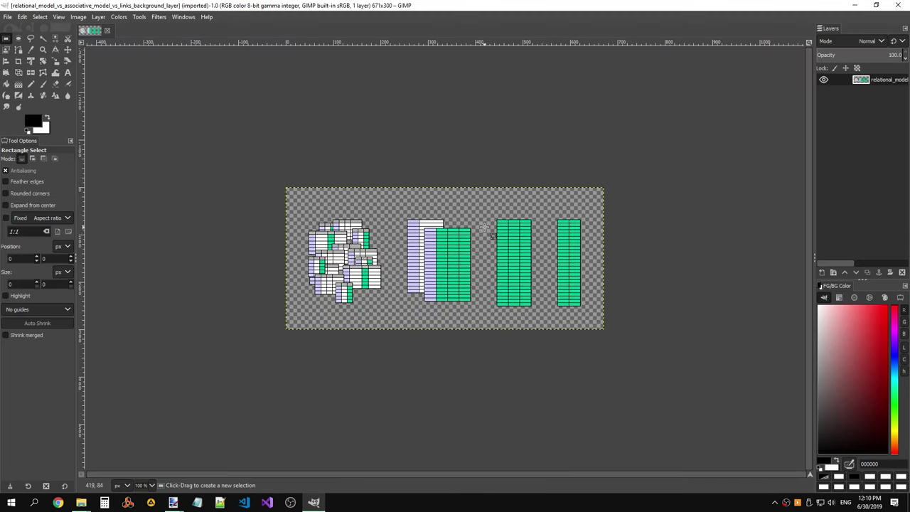
key(alt+Tab)
key(alt+Tab)
key(alt+Tab)
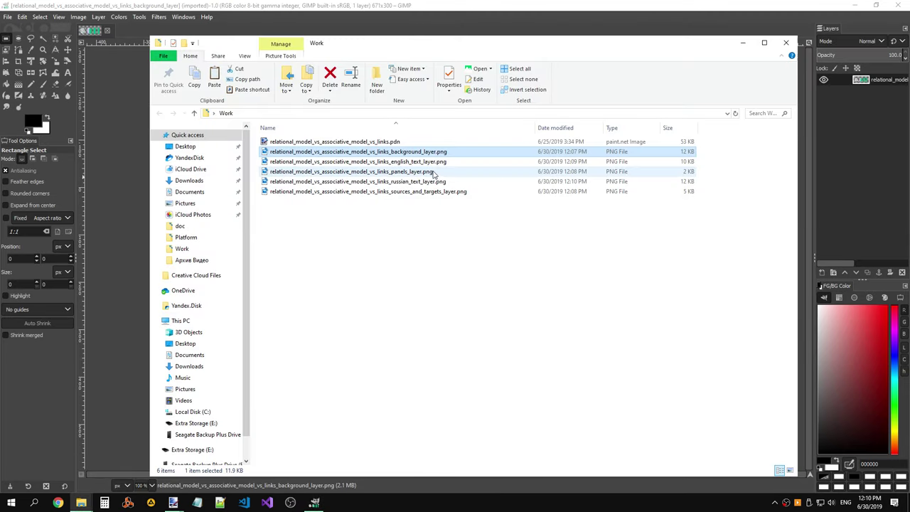
Step: Try dragging the English text layer PNG into GIMP, then undo the addition
double_click(420, 162)
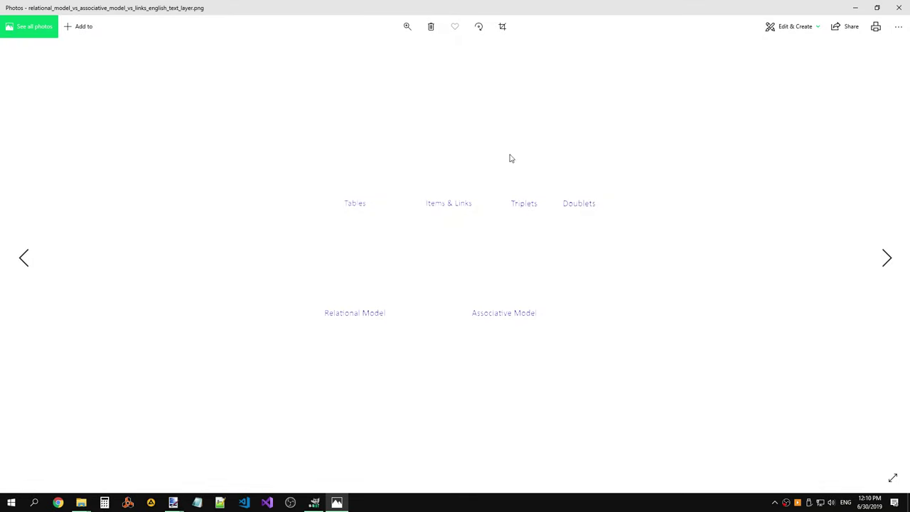
key(alt+F4)
mouse_move(461, 171)
mouse_down()
mouse_move(443, 184)
mouse_move(442, 175)
mouse_move(453, 185)
mouse_up()
key(alt+Tab)
key(alt+Tab)
key(alt+Tab)
key(ctrl+z)
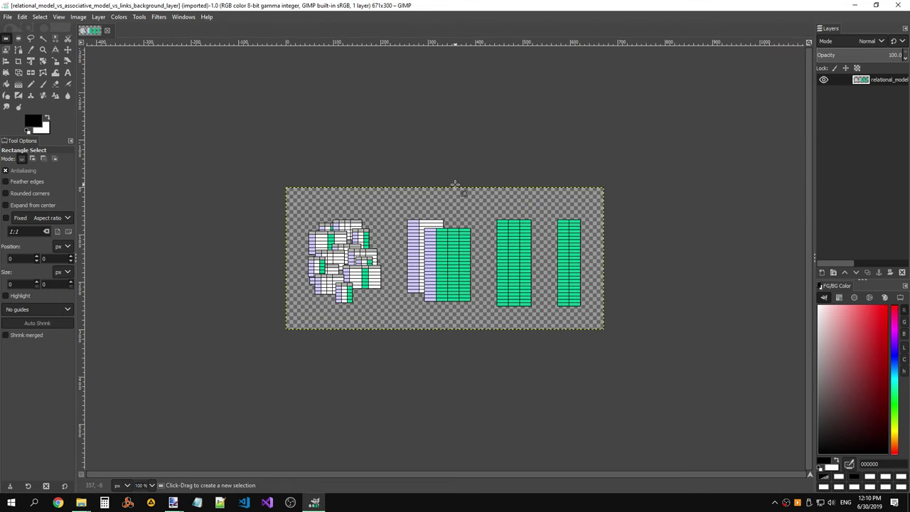
click(9, 16)
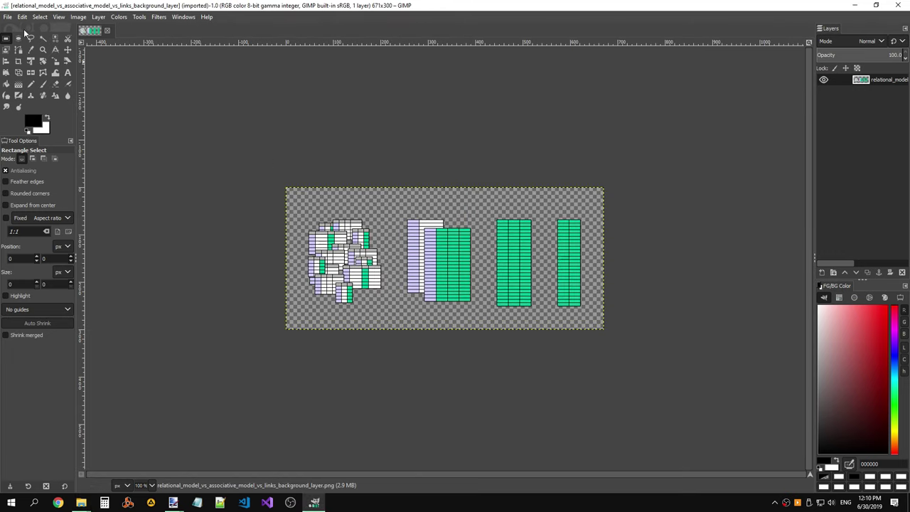
Step: Add sources_and_targets_layer.png as a layer over the background and check its visibility
click(7, 17)
click(34, 62)
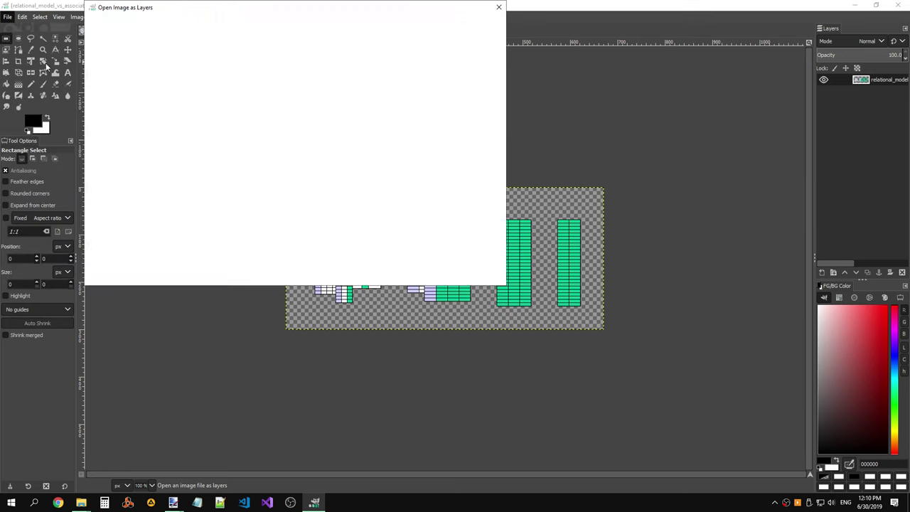
click(349, 69)
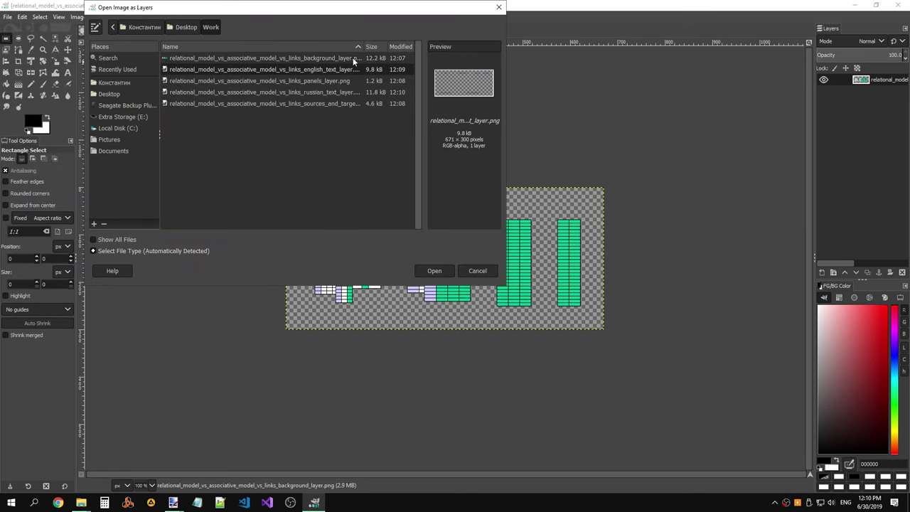
click(341, 80)
click(330, 92)
click(334, 103)
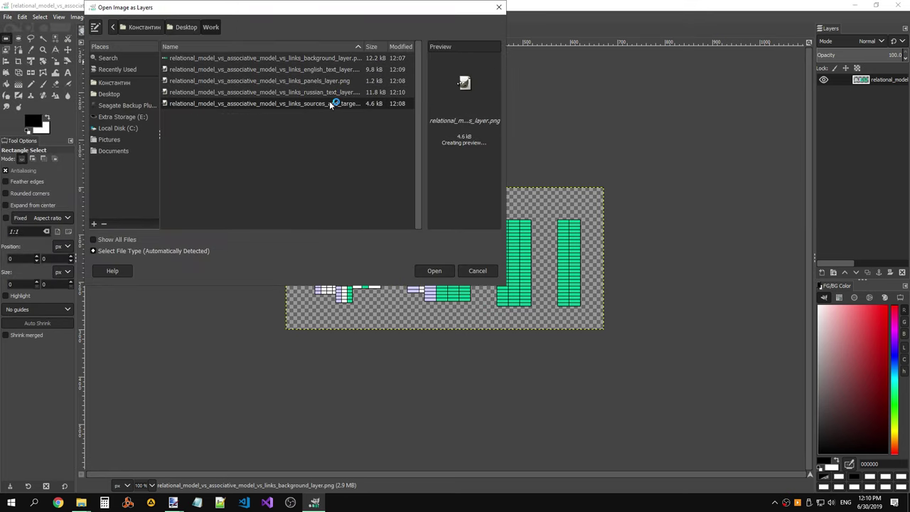
click(435, 270)
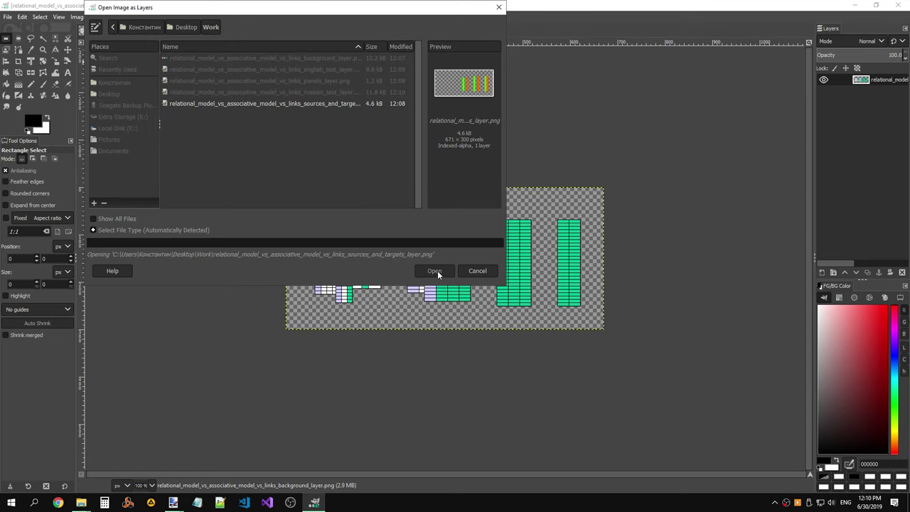
click(866, 96)
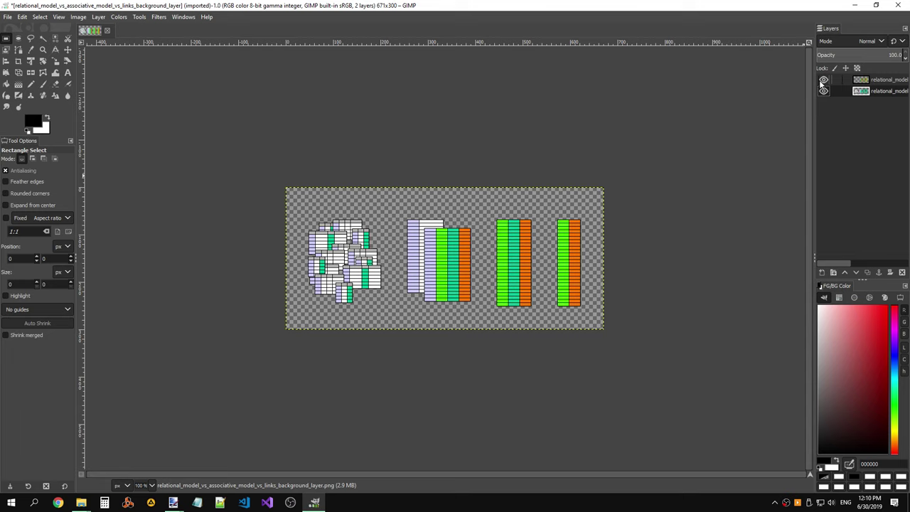
click(823, 79)
click(822, 79)
Step: Add panels_layer.png as a layer and move it to the top of the stack
click(8, 16)
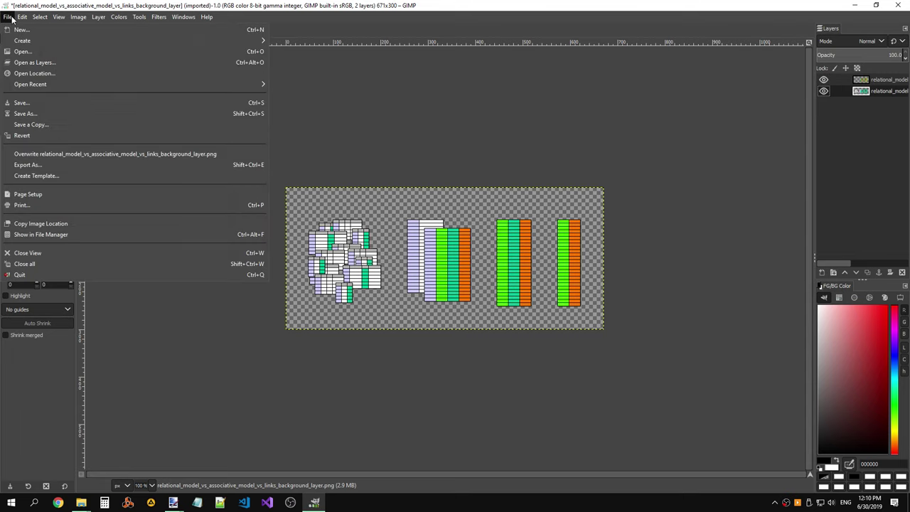
click(28, 62)
click(261, 91)
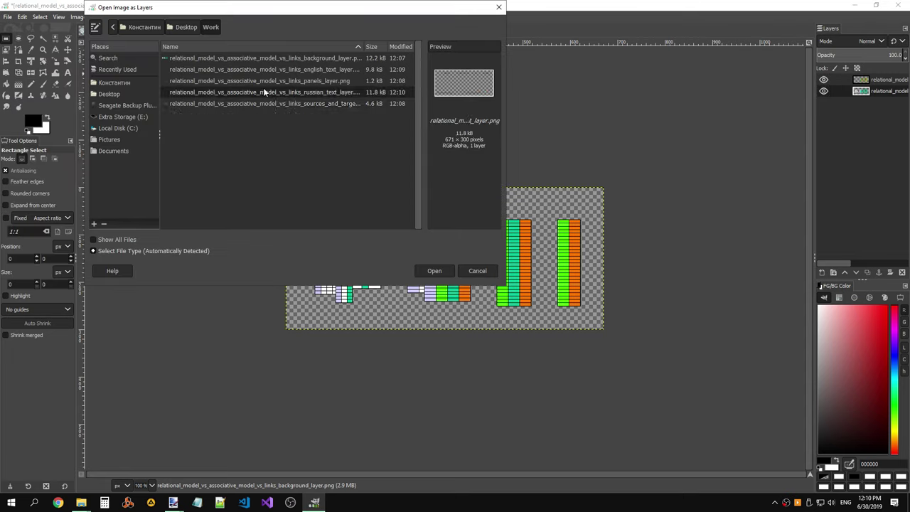
click(265, 82)
click(450, 271)
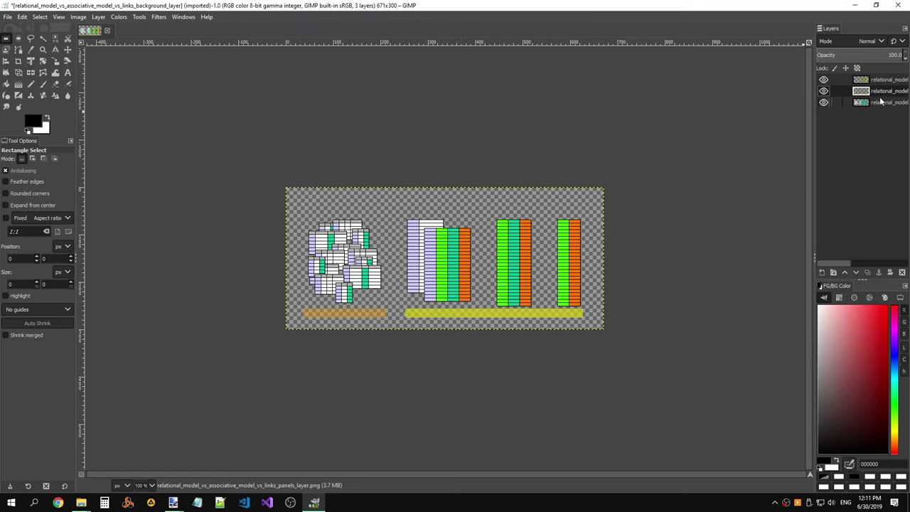
drag(882, 101, 878, 85)
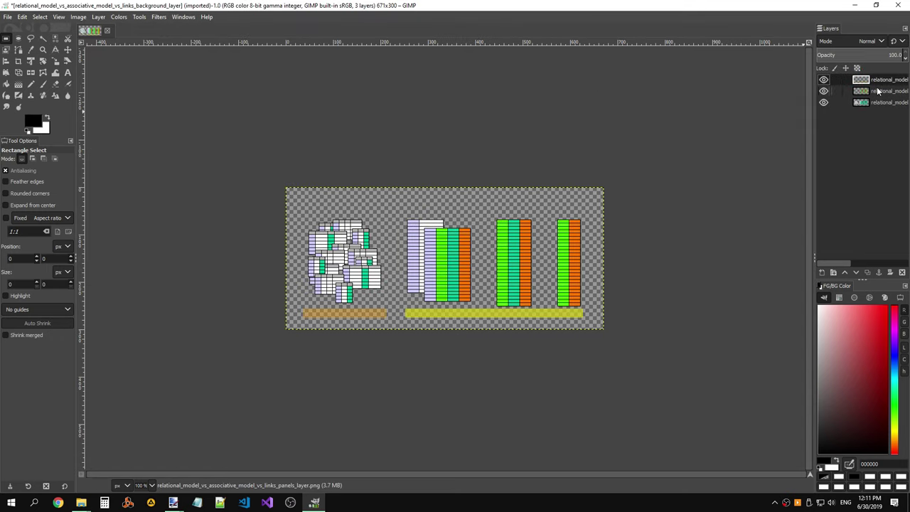
Step: Toggle the top, middle and background layers' visibility to check each one
click(825, 81)
click(826, 81)
click(826, 91)
click(826, 91)
click(825, 91)
click(826, 91)
click(824, 102)
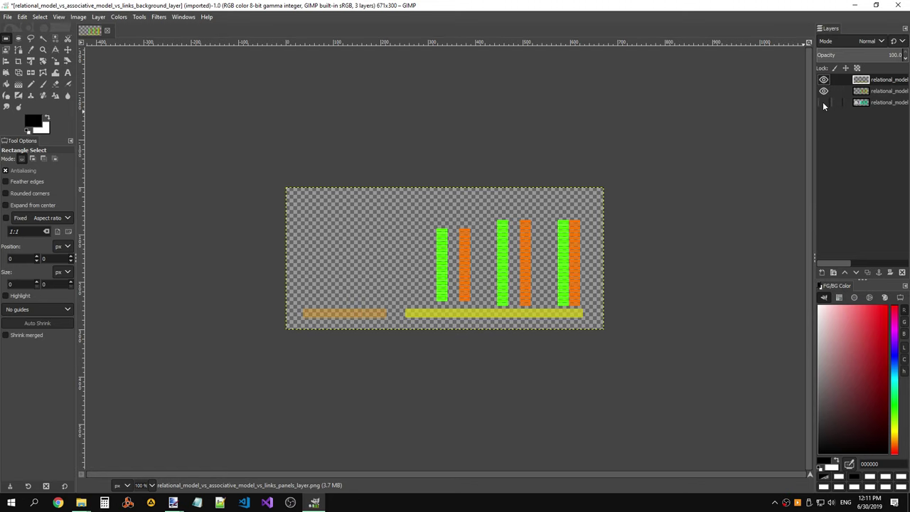
click(823, 103)
click(824, 102)
click(824, 103)
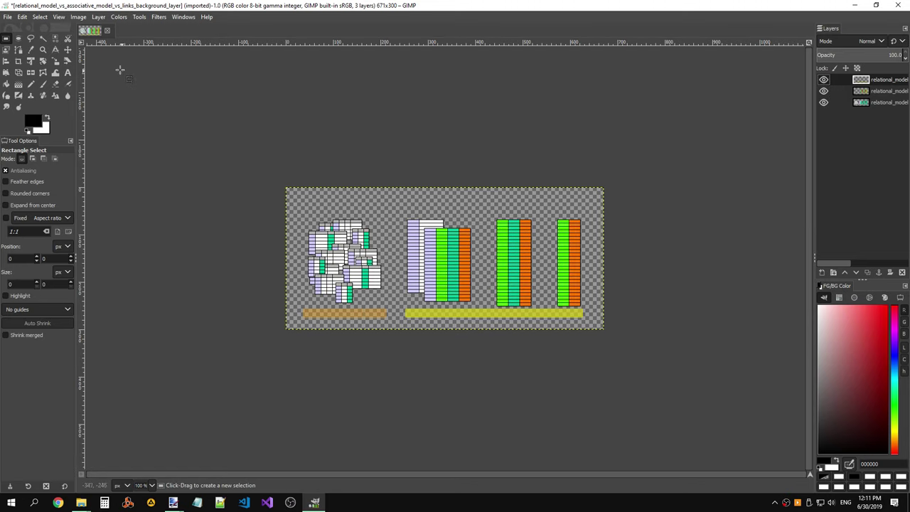
Step: Add the English text and Russian text PNGs as new layers on top
click(7, 17)
click(30, 63)
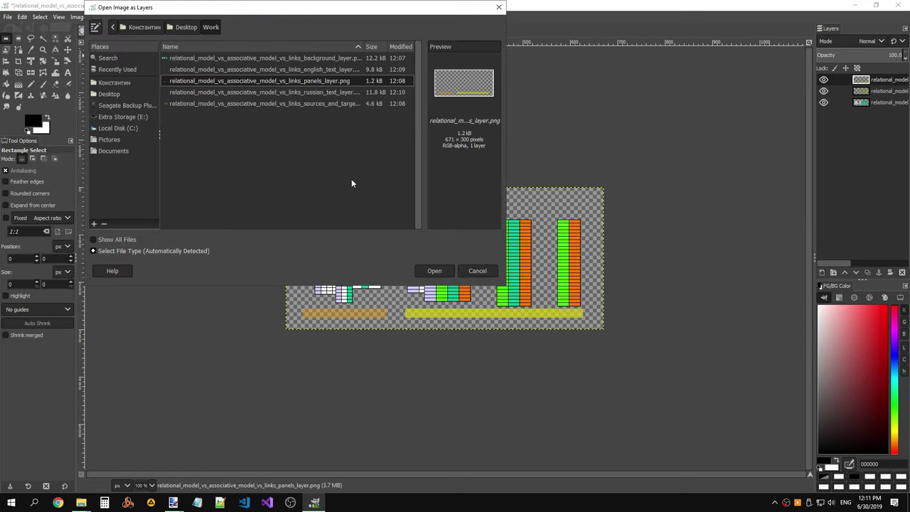
click(308, 69)
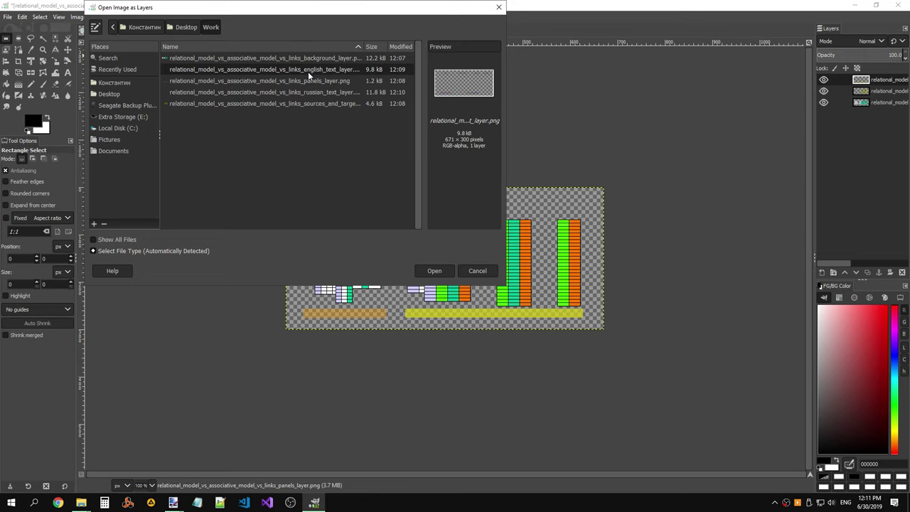
click(431, 271)
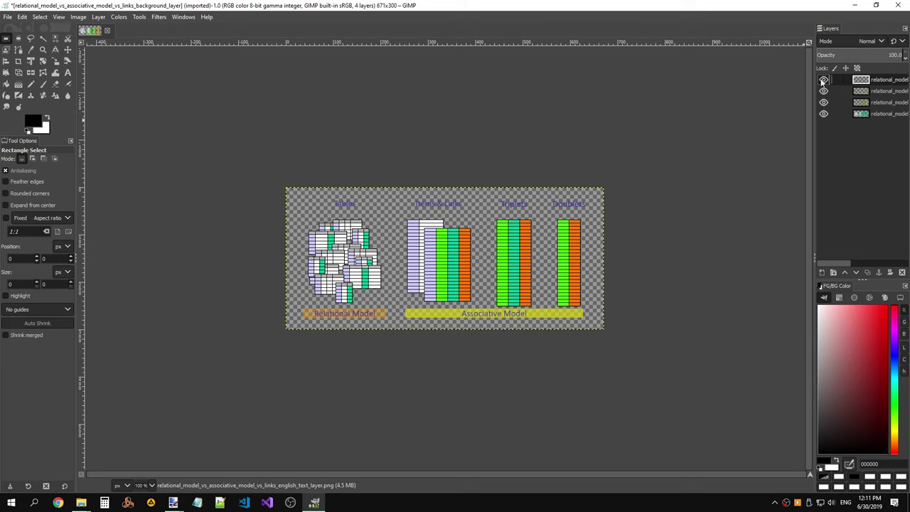
click(824, 79)
click(823, 79)
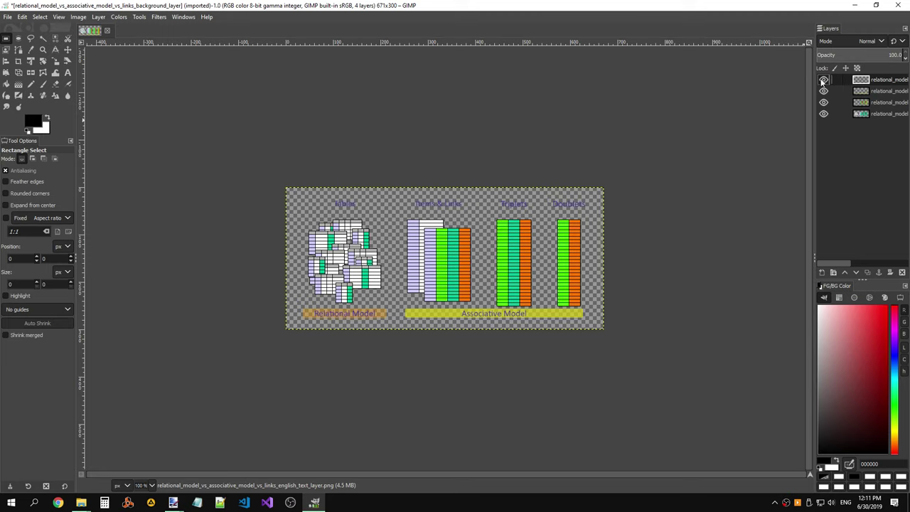
click(7, 16)
click(43, 64)
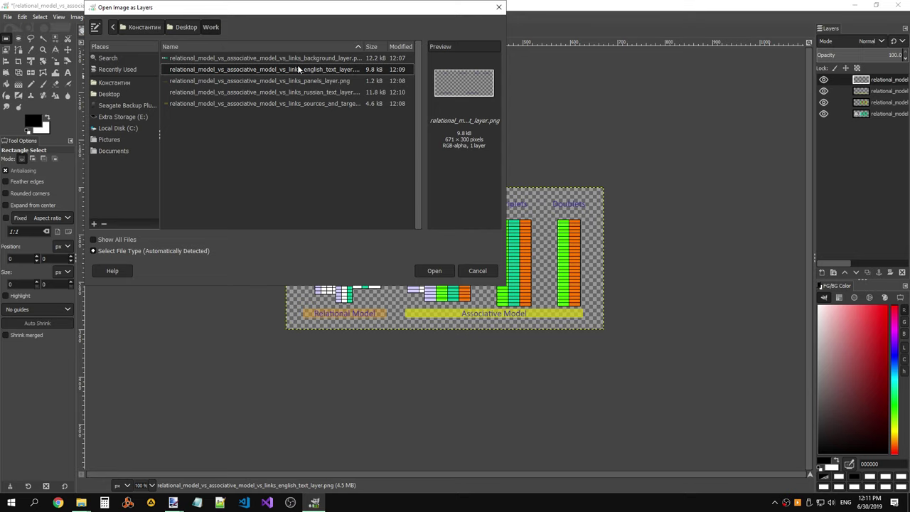
click(439, 271)
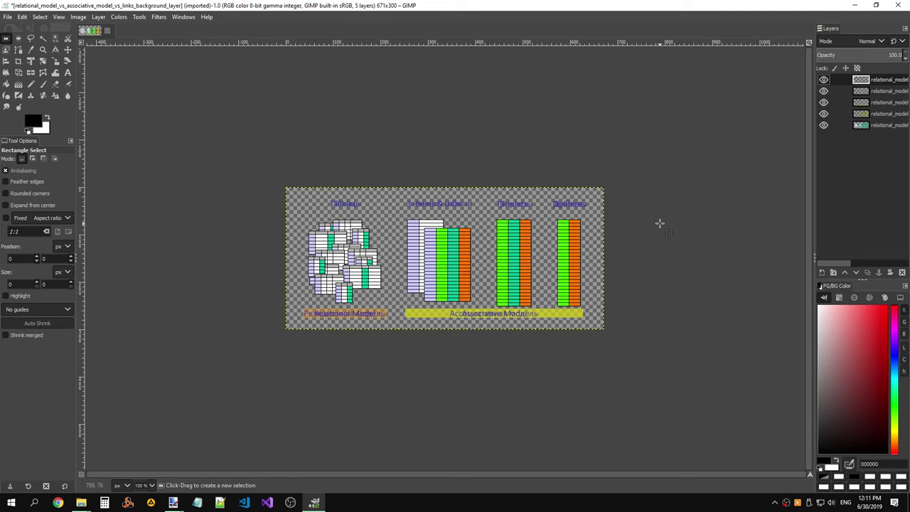
Step: Toggle the labels, orange columns and tables layers' visibility to verify each layer
click(823, 79)
click(823, 80)
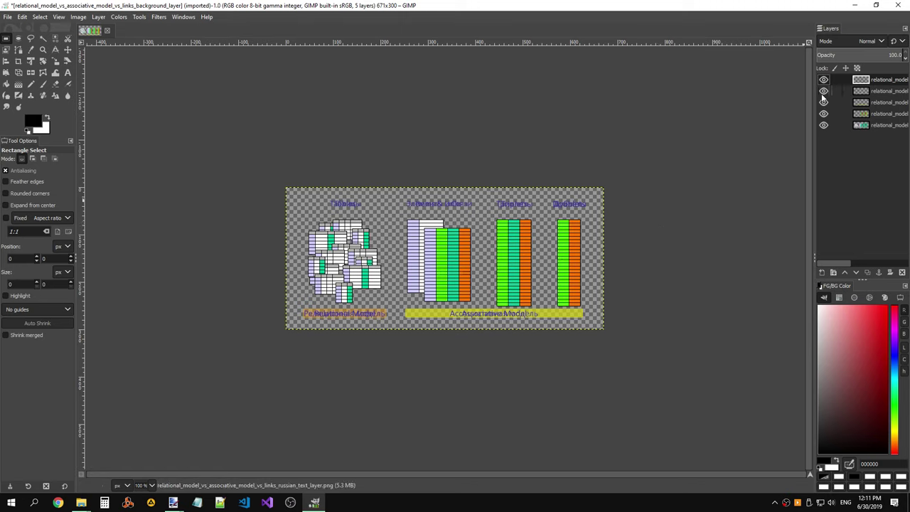
click(824, 100)
click(823, 102)
click(824, 101)
click(823, 113)
click(823, 114)
click(824, 125)
click(823, 125)
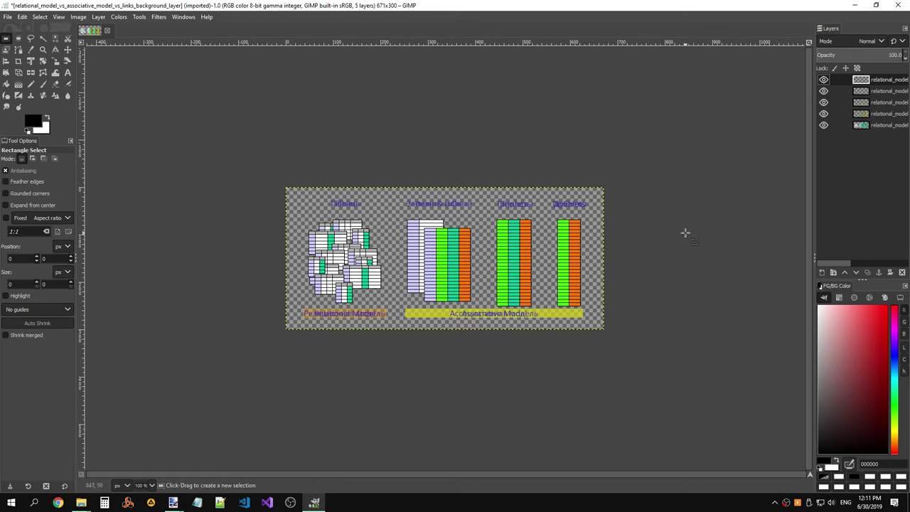
click(9, 17)
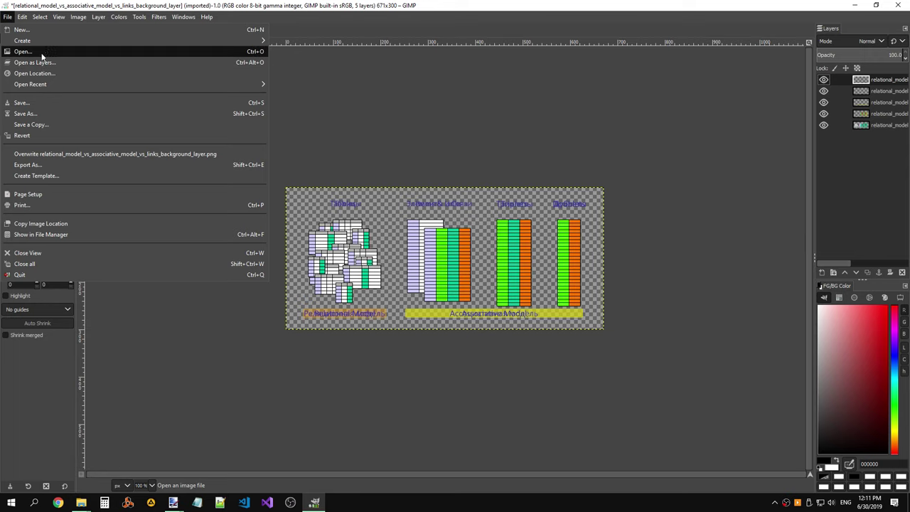
Step: Set up saving as relational_model_vs_associative_model_vs_links_background_layer.xcf in Work, browsing the file types first
click(42, 113)
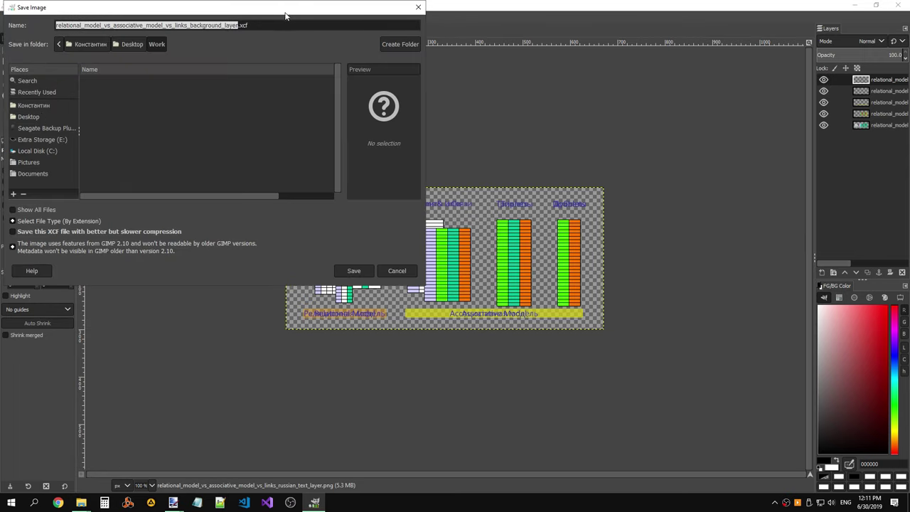
drag(285, 14, 360, 88)
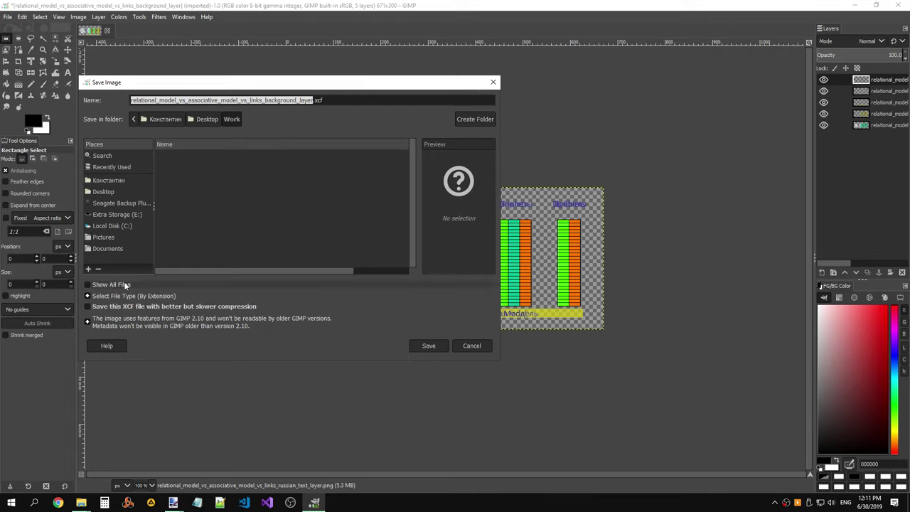
click(436, 103)
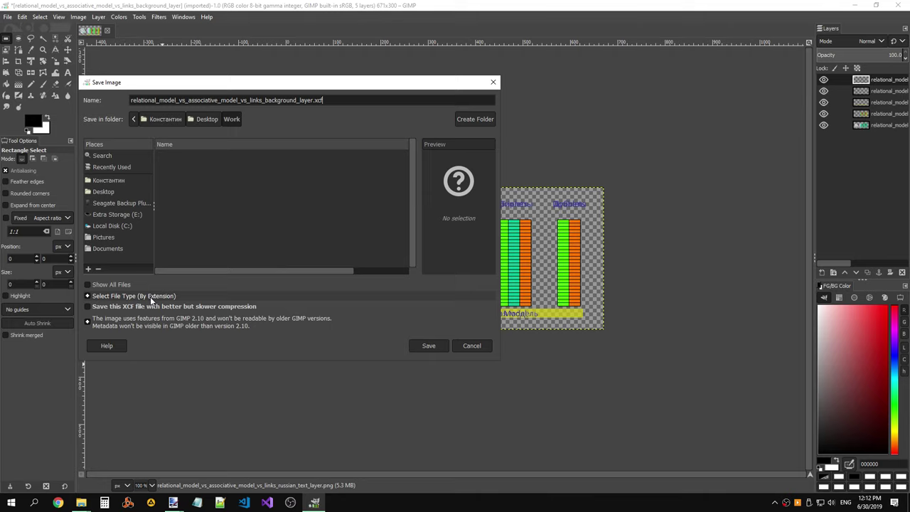
click(113, 296)
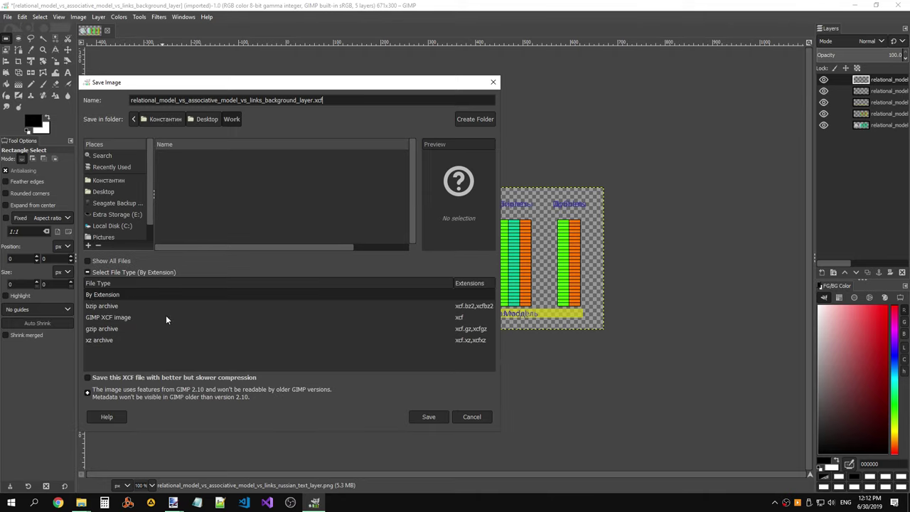
click(89, 273)
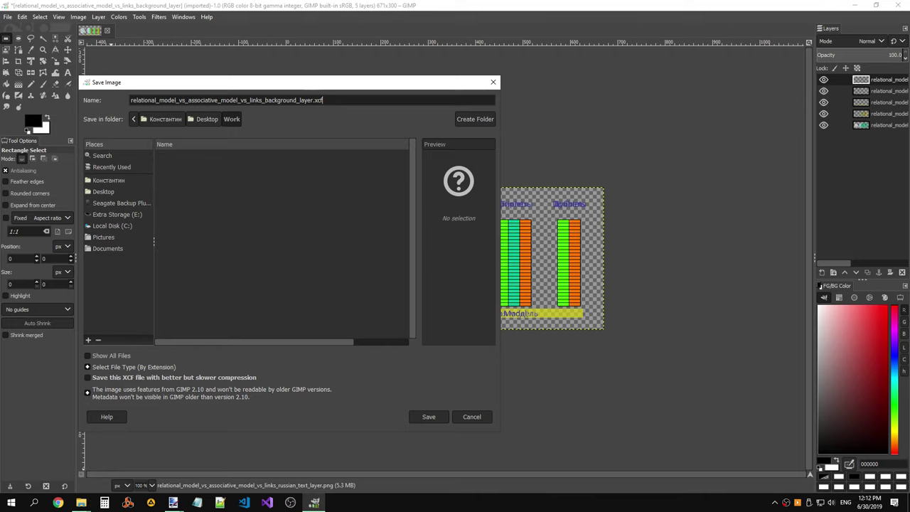
double_click(320, 100)
click(318, 100)
drag(324, 100, 130, 100)
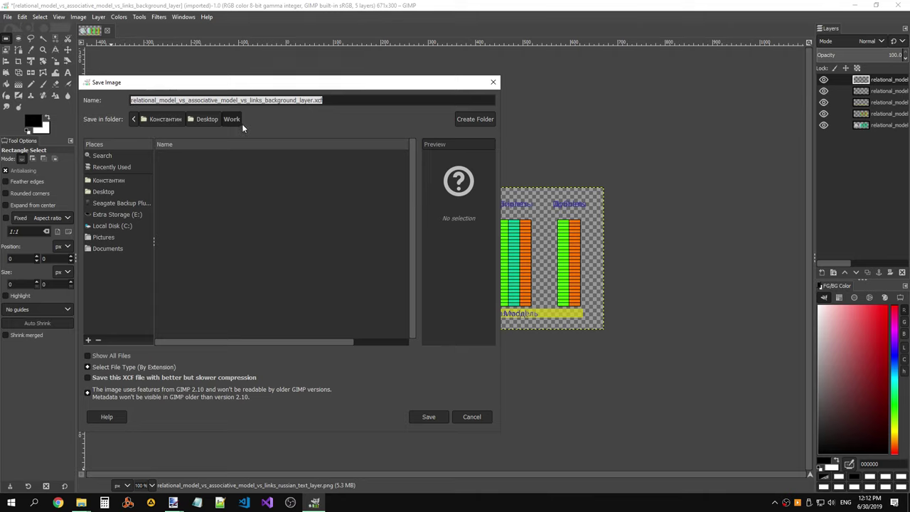
click(338, 100)
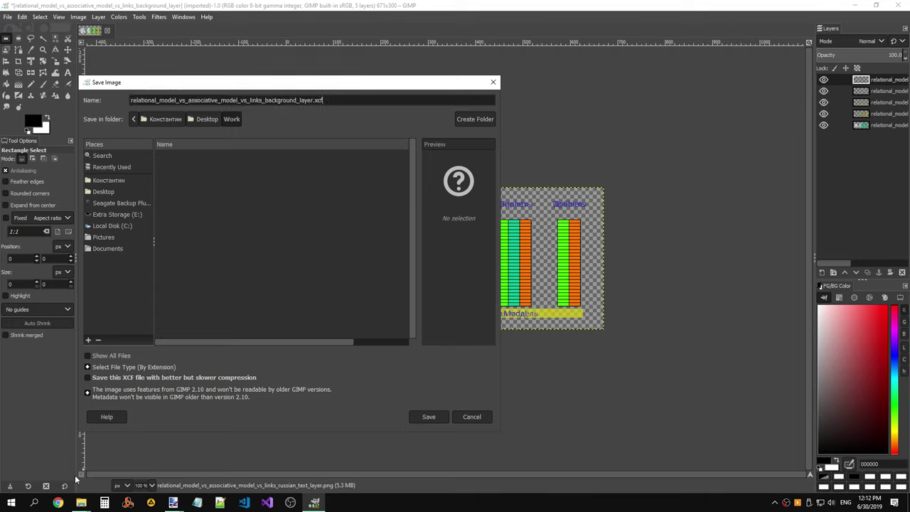
click(60, 504)
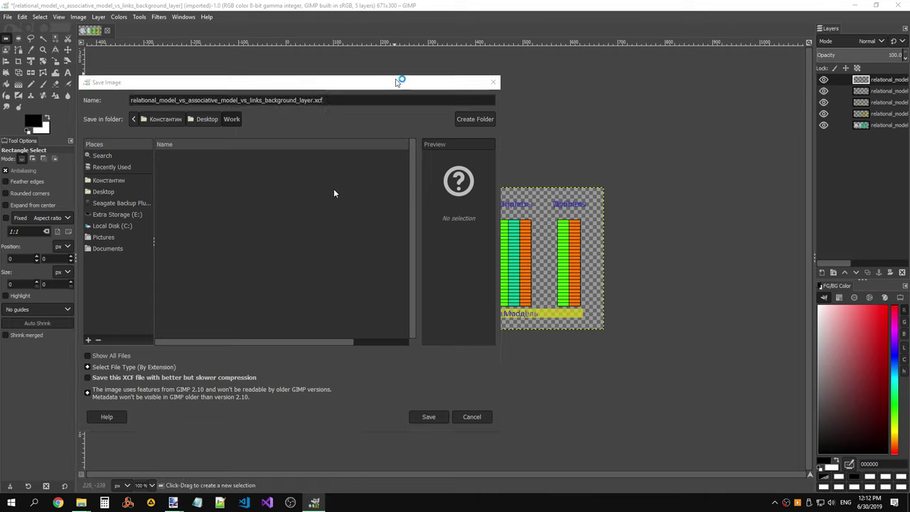
Step: Search the web for xcf and open the Wikipedia XCF article
text(x)
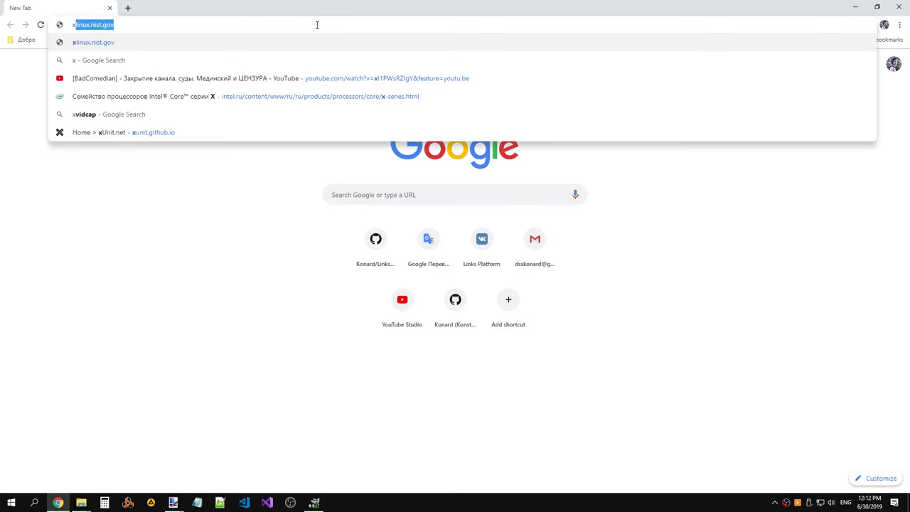
text(cf)
key(Return)
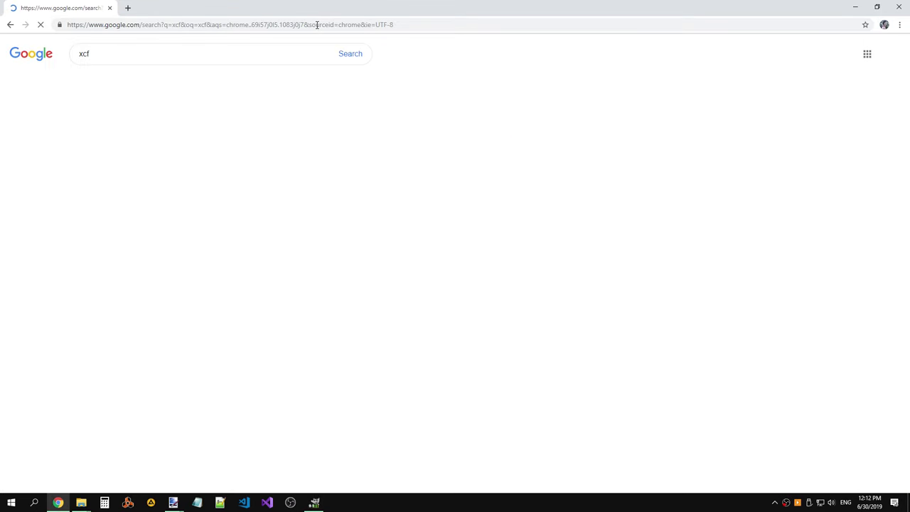
click(143, 120)
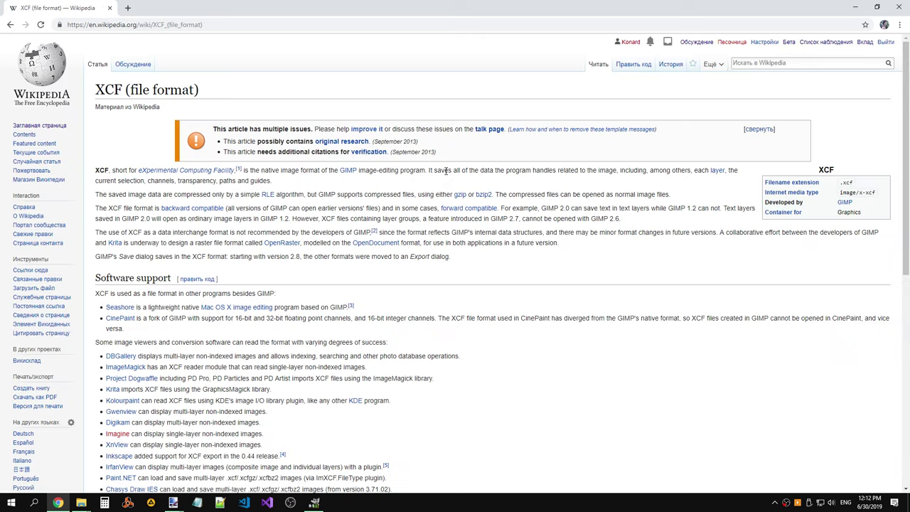
Step: Read how XCF saves each layer, then expand GIMP's file type list again
drag(442, 170, 517, 171)
click(504, 171)
drag(621, 171, 741, 178)
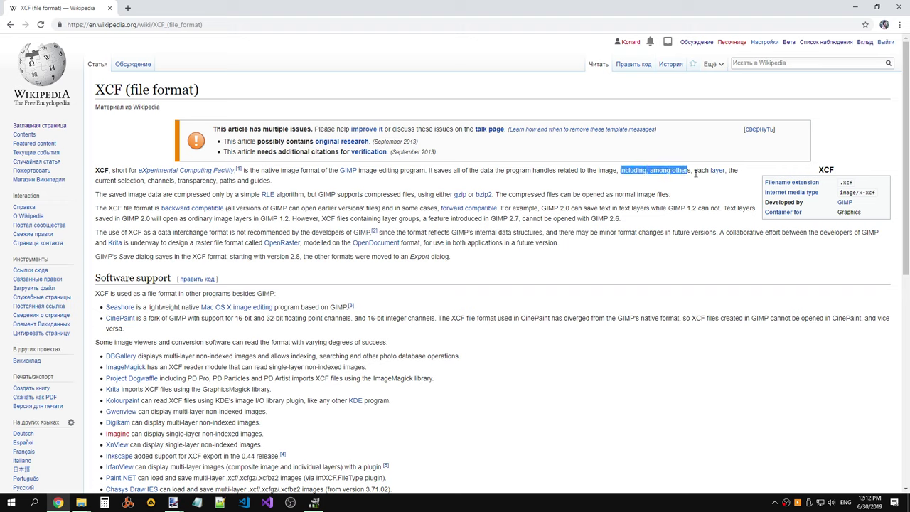
click(741, 178)
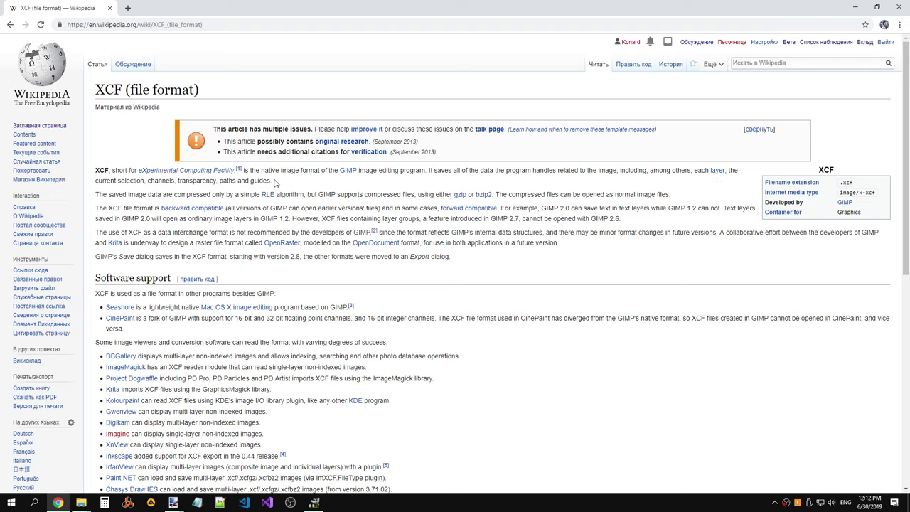
double_click(117, 197)
click(150, 194)
scroll(337, 255, down, 3)
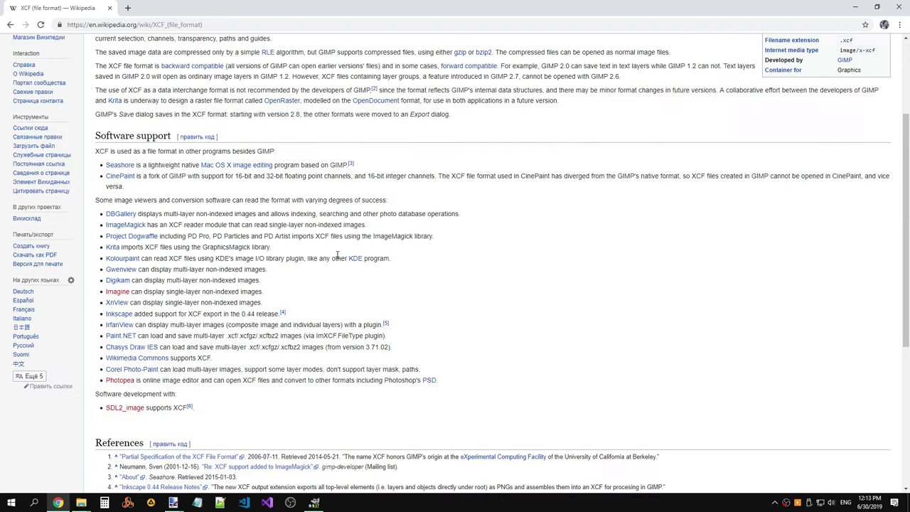
click(141, 367)
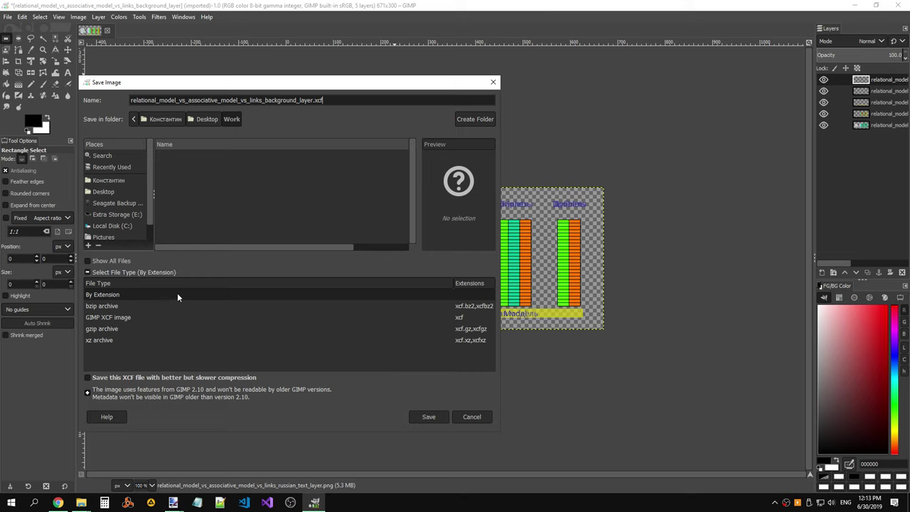
Step: Collapse the file type list and cancel the XCF save dialog
click(93, 275)
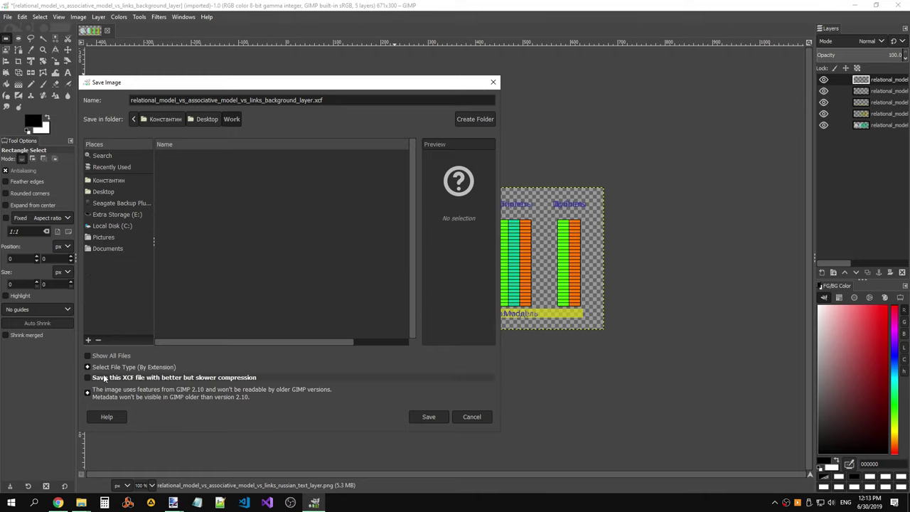
click(201, 171)
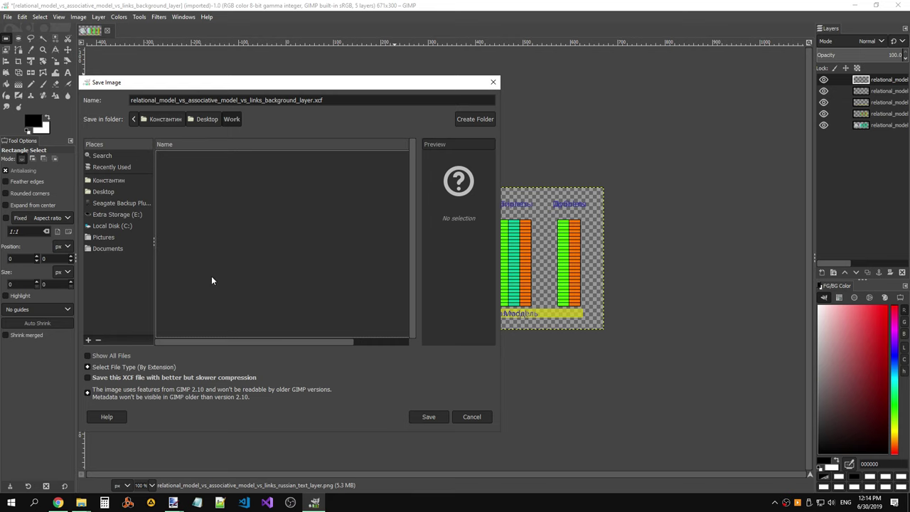
key(alt+Tab)
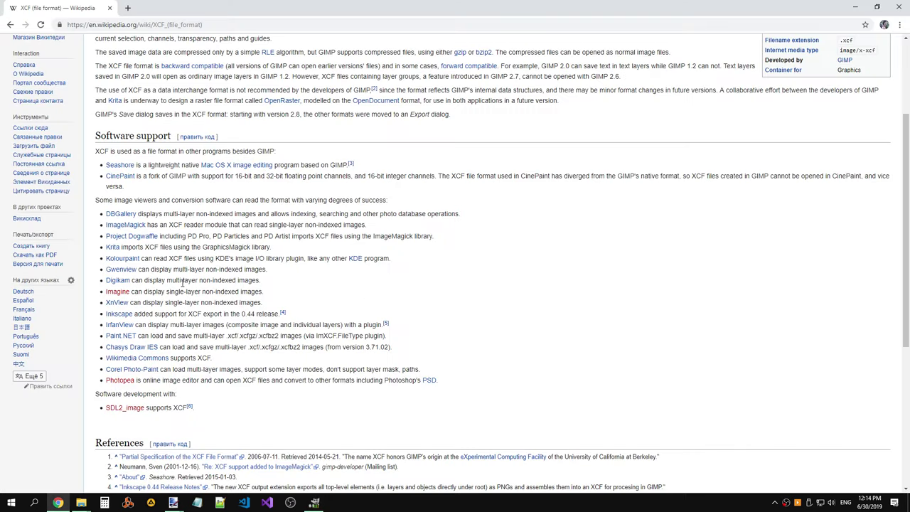
key(alt+Tab)
click(472, 417)
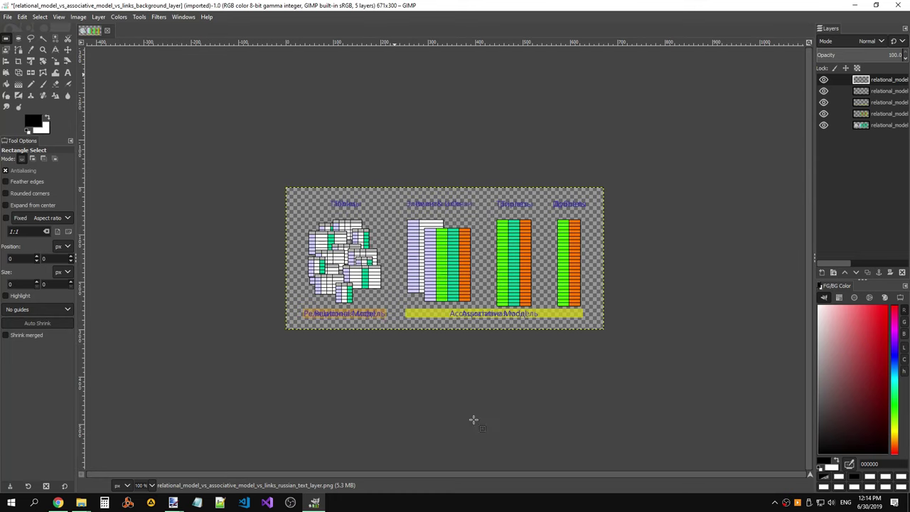
Step: Reopen and cancel Save As, then open Export As proposing background_layer.png in Work
click(8, 17)
mouse_move(7, 16)
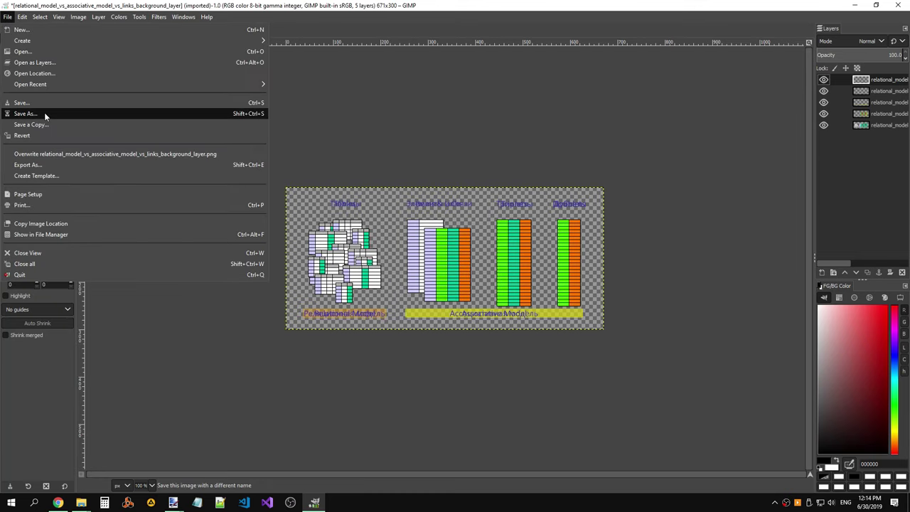
click(35, 103)
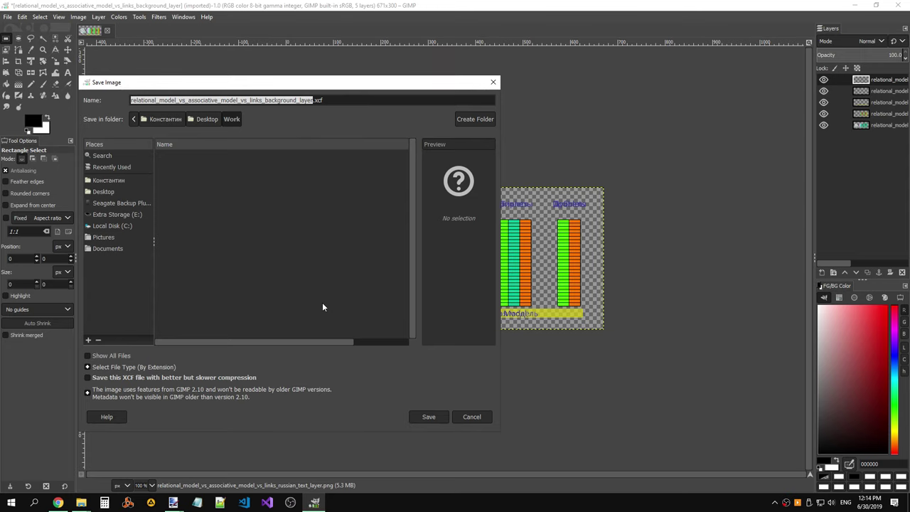
click(481, 419)
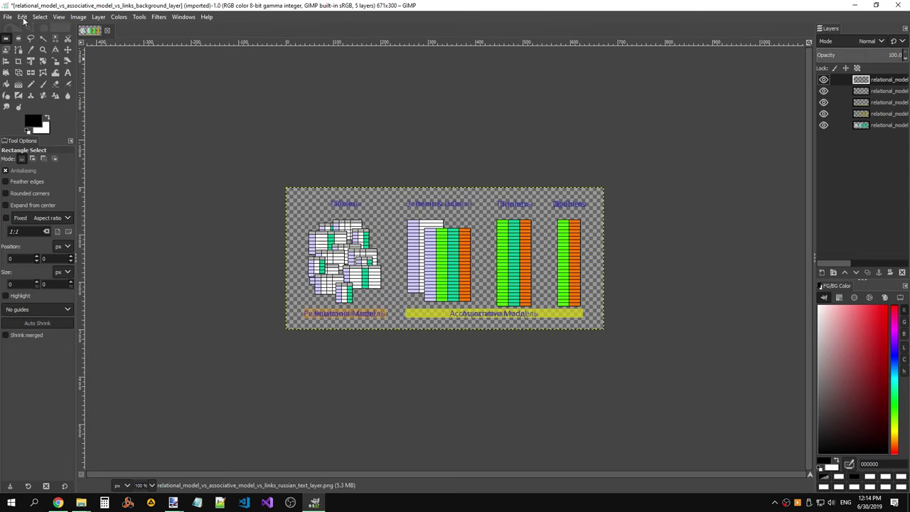
click(10, 17)
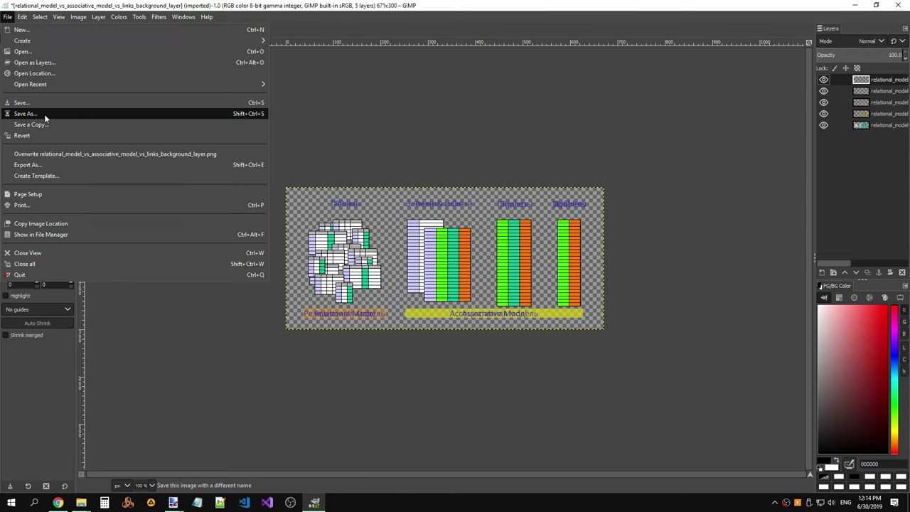
click(46, 164)
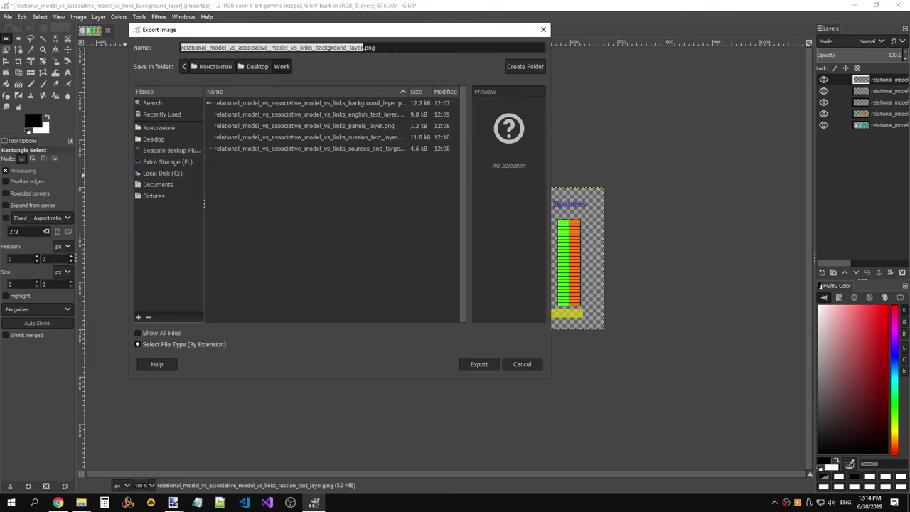
Step: Cancel the background layer PNG export, reread the XCF article, and return to GIMP's File menu
click(390, 47)
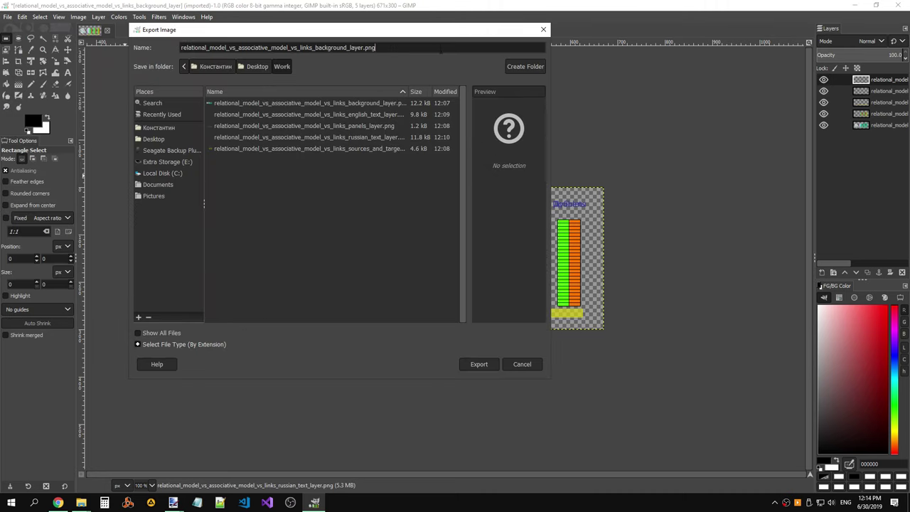
click(526, 366)
click(9, 17)
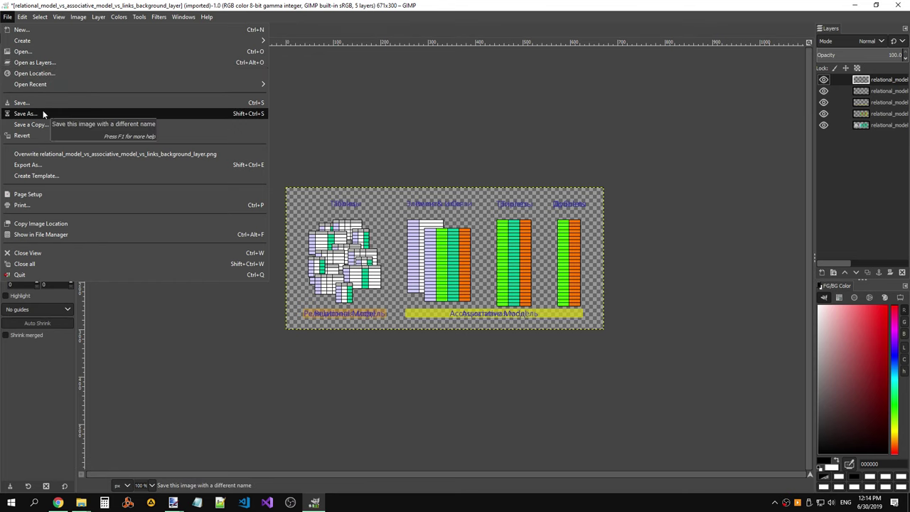
key(alt+Tab)
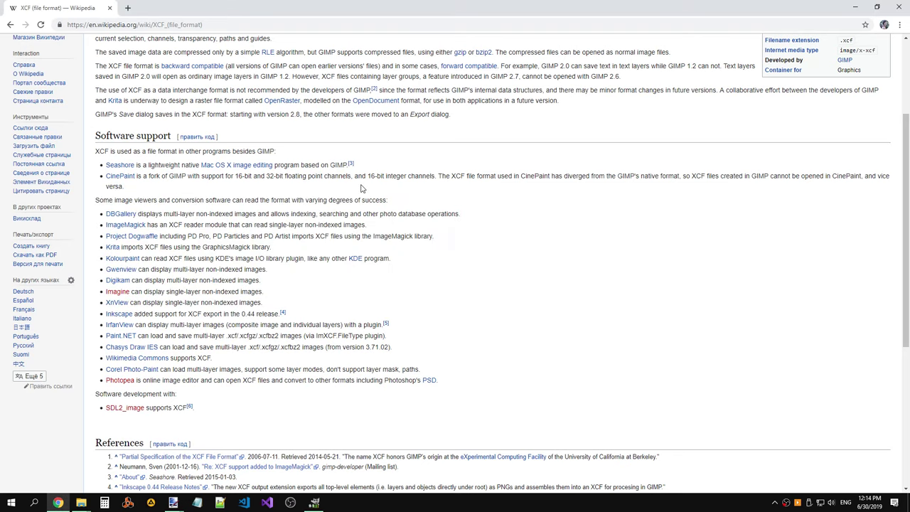
scroll(376, 196, up, 1)
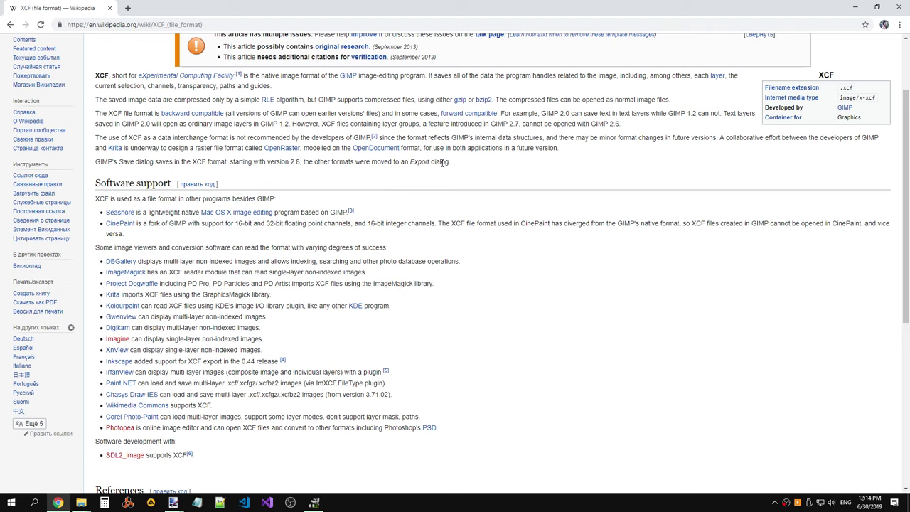
key(alt+Tab)
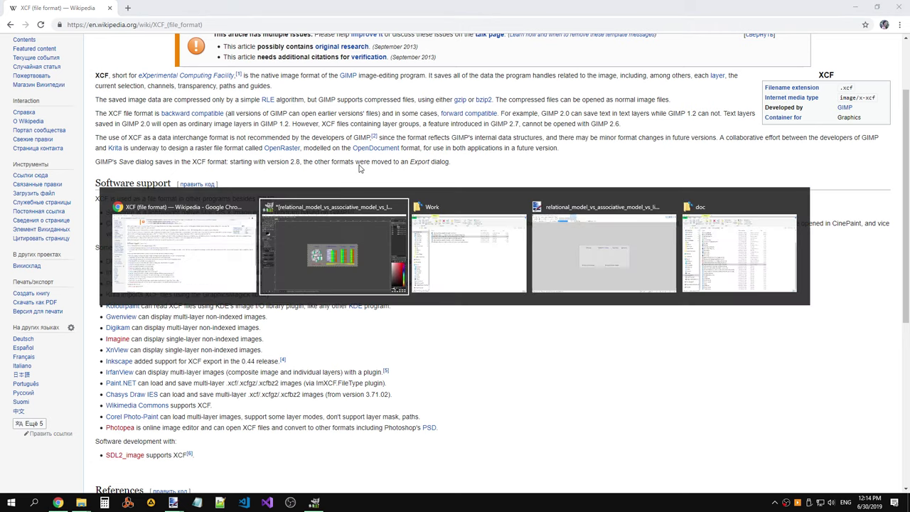
click(7, 16)
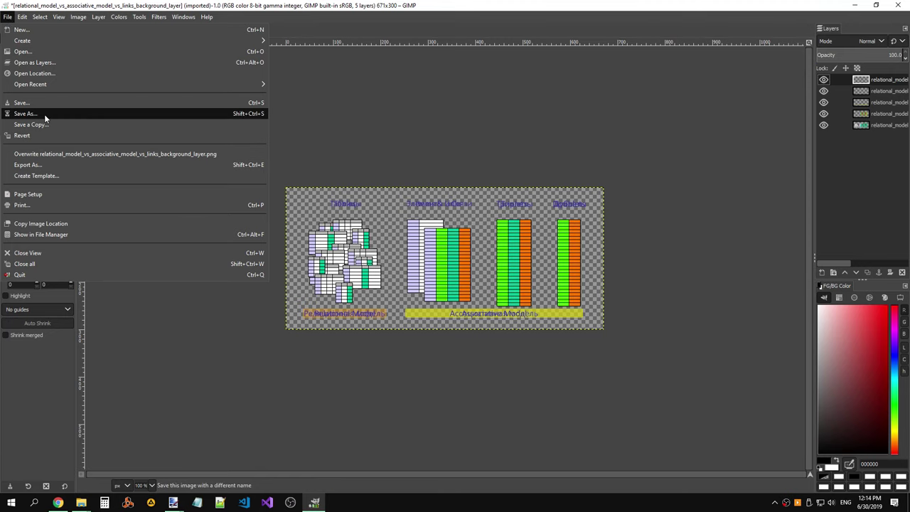
Step: In Export As, browse the file-type list and select OpenRaster
click(39, 165)
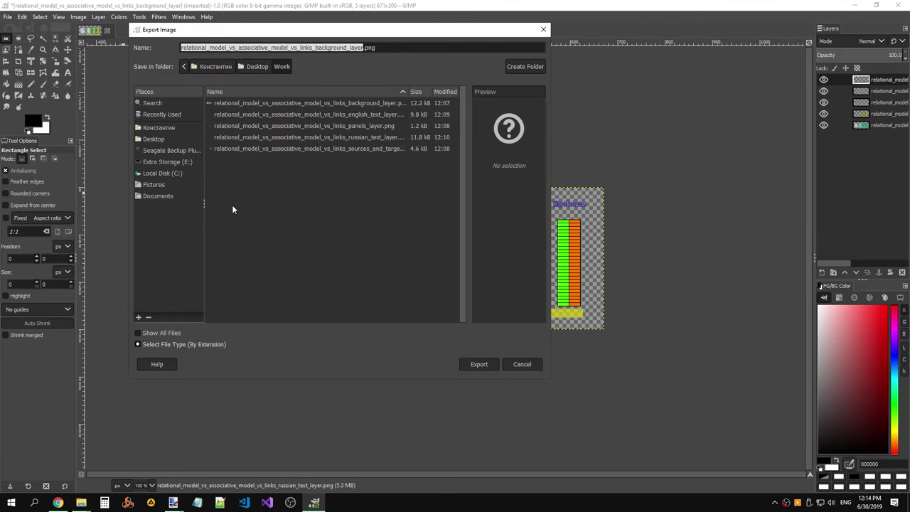
click(168, 343)
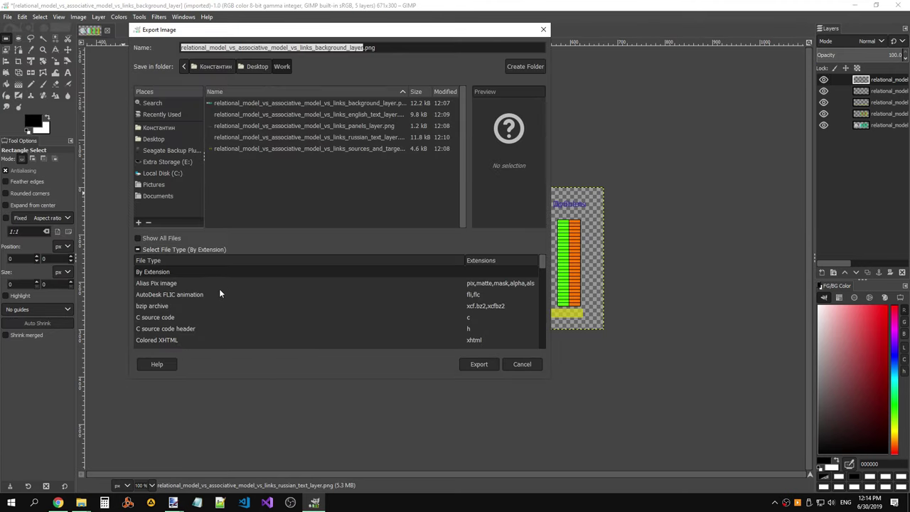
scroll(216, 290, down, 2)
scroll(216, 286, down, 2)
scroll(216, 285, down, 2)
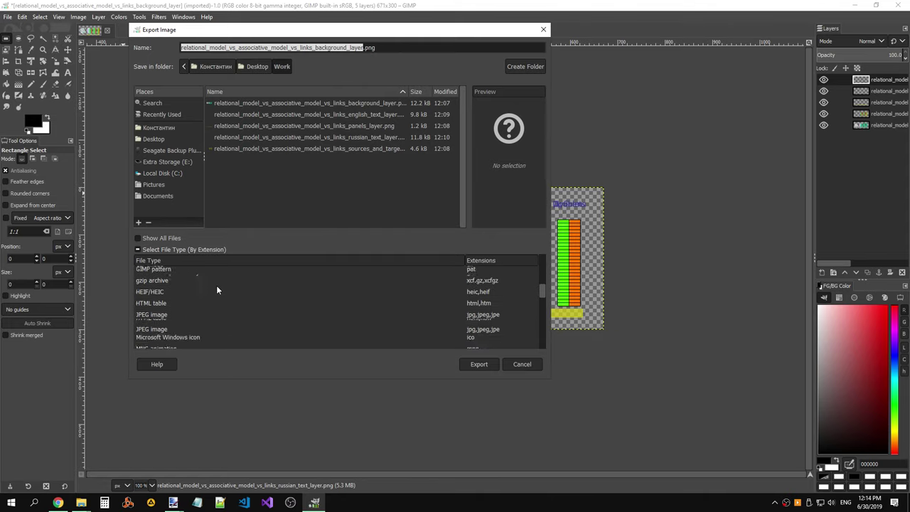
scroll(216, 285, down, 3)
scroll(213, 283, up, 1)
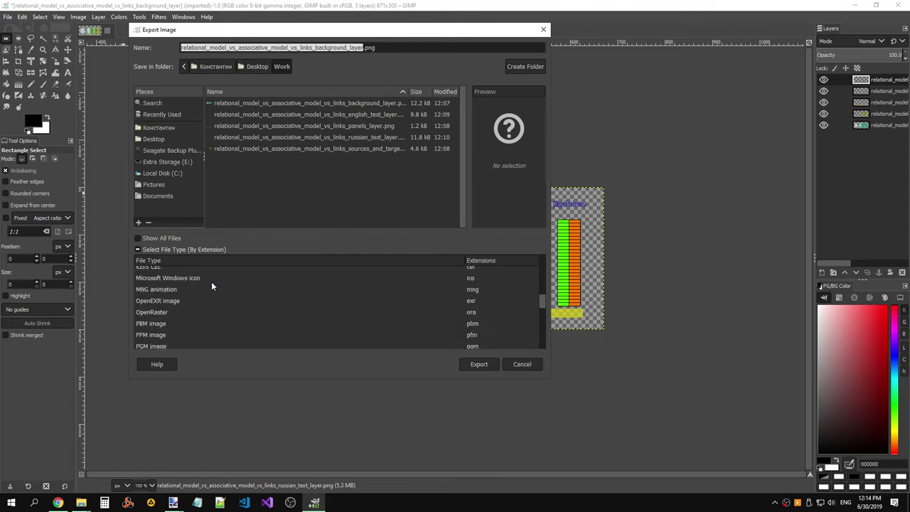
click(163, 313)
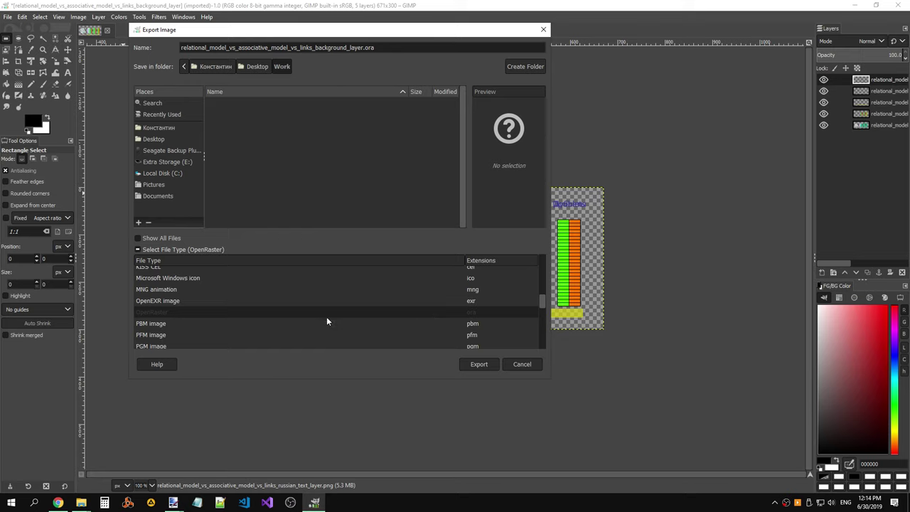
Step: Scroll through the remaining export options, then cancel without exporting
scroll(277, 306, down, 2)
scroll(278, 302, down, 1)
scroll(279, 301, down, 1)
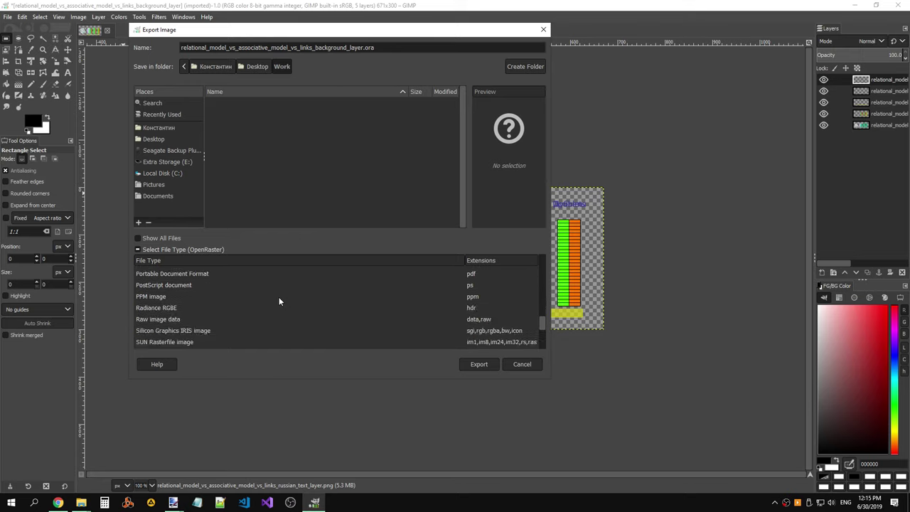
scroll(279, 297, down, 1)
scroll(280, 295, down, 1)
scroll(280, 293, down, 1)
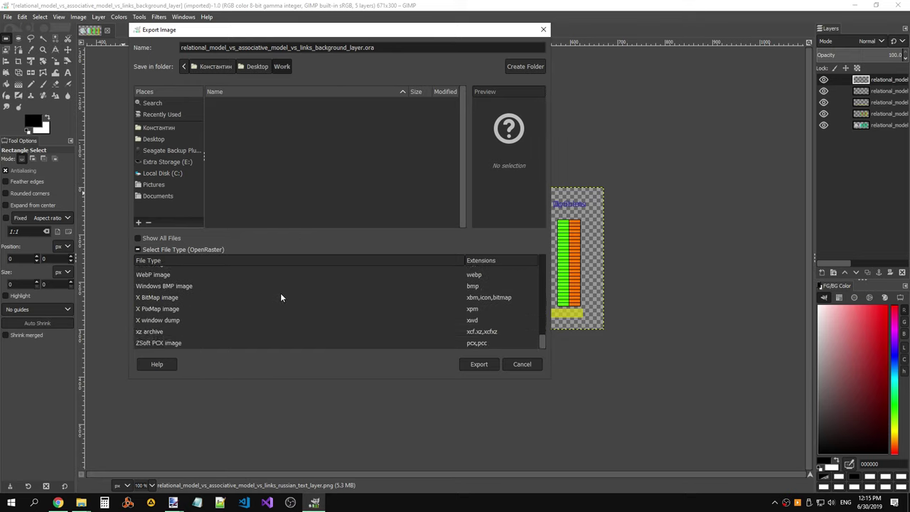
scroll(280, 293, up, 2)
scroll(287, 295, up, 1)
scroll(287, 295, up, 2)
scroll(287, 295, up, 2)
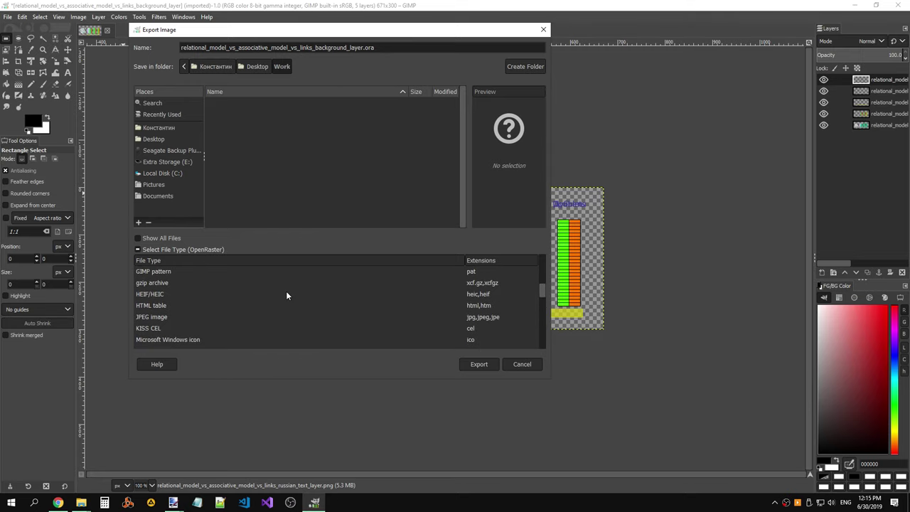
scroll(287, 295, up, 2)
scroll(286, 295, up, 2)
scroll(299, 298, up, 1)
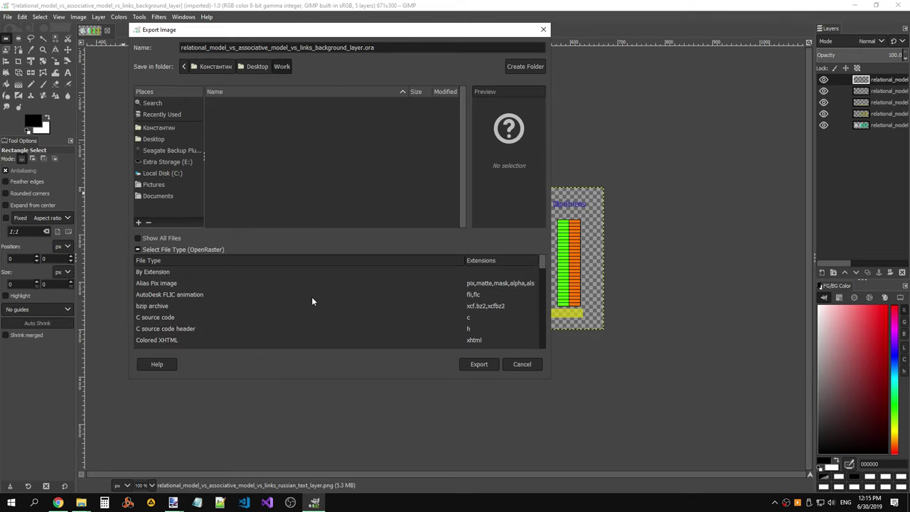
click(529, 368)
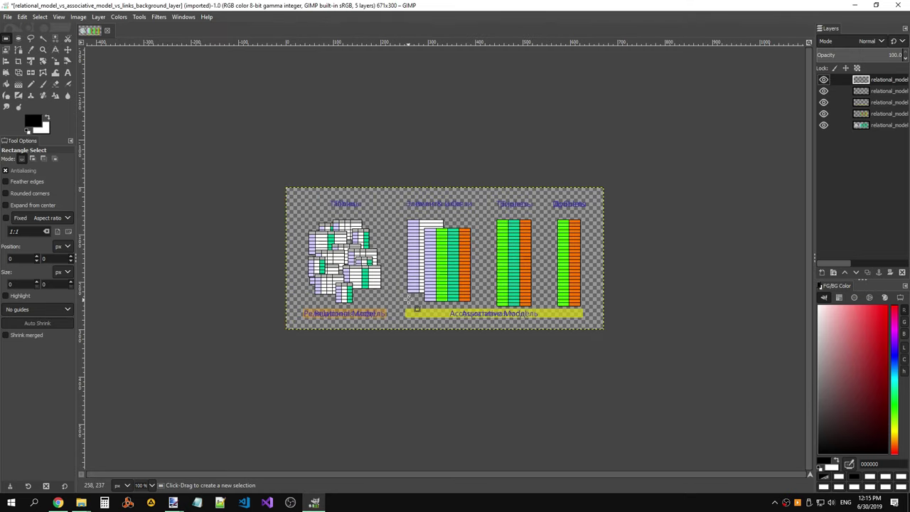
Step: Check the .xcf name in Save As, close it unsaved, and select the bottom background layer
click(9, 17)
click(32, 101)
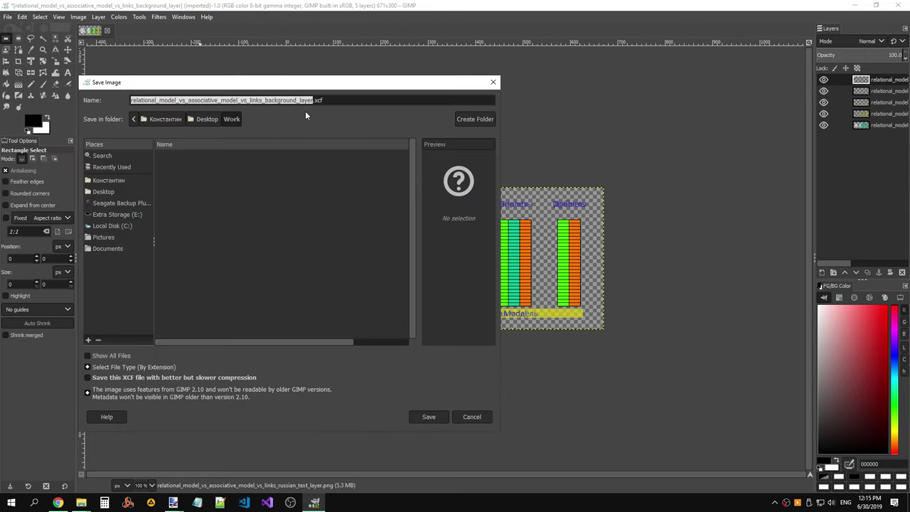
click(305, 100)
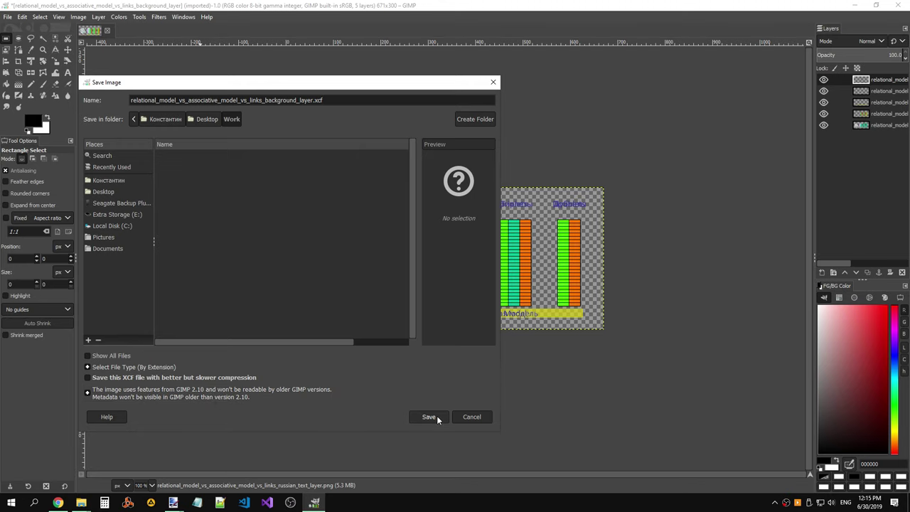
click(484, 419)
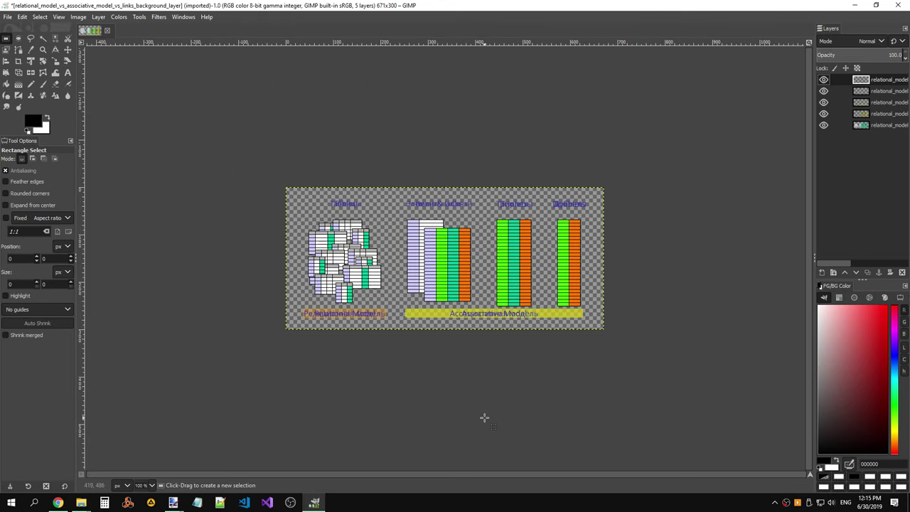
click(875, 127)
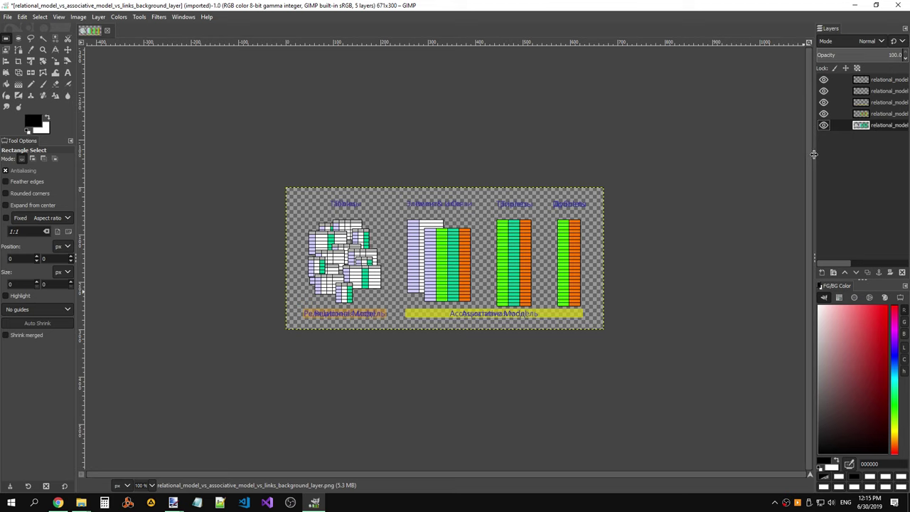
Step: Widen the Layers panel and rename the bottom layer to Background
drag(813, 155, 742, 137)
right_click(777, 127)
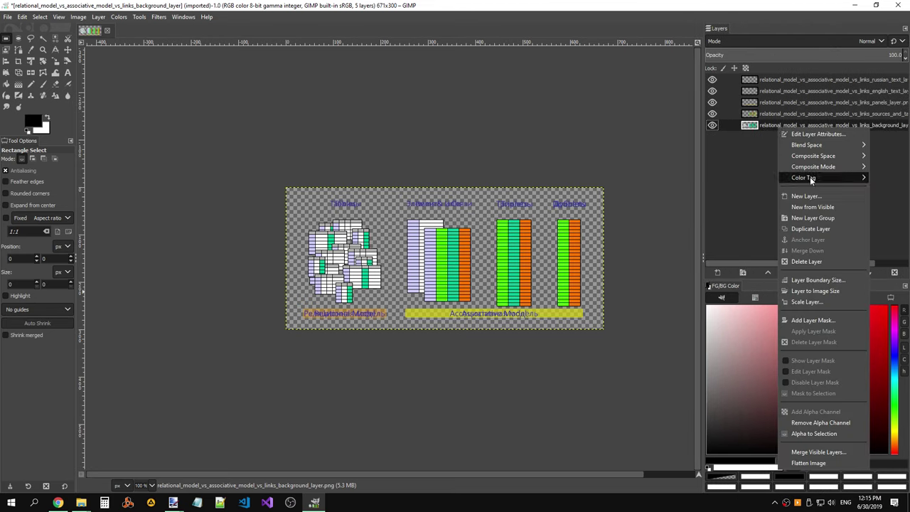
click(765, 126)
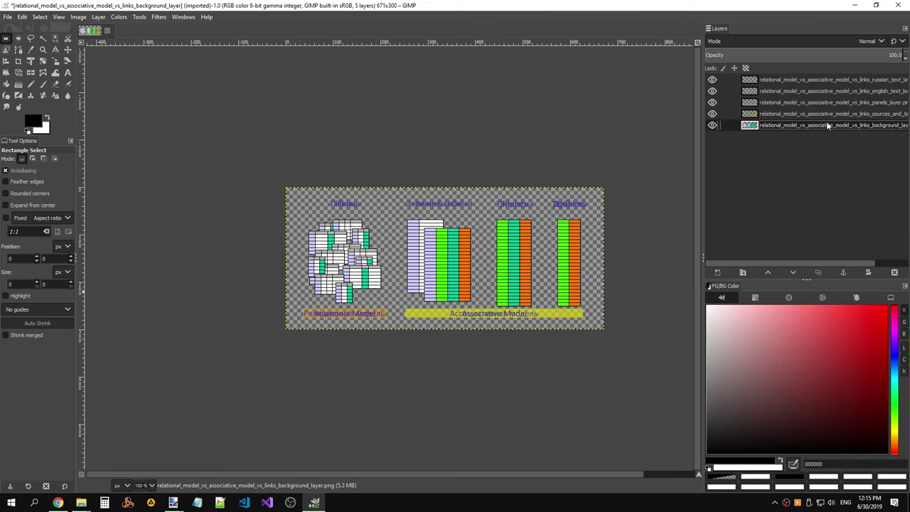
double_click(826, 126)
double_click(771, 125)
triple_click(830, 126)
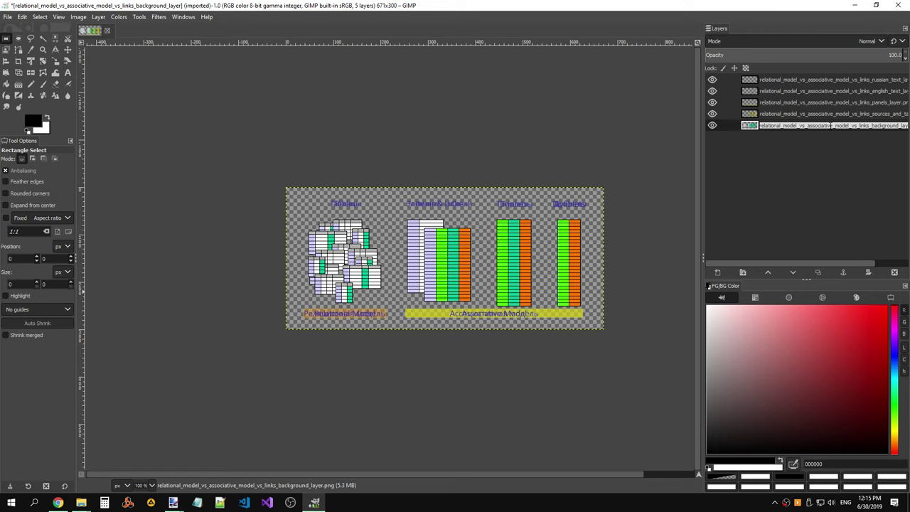
text(Background)
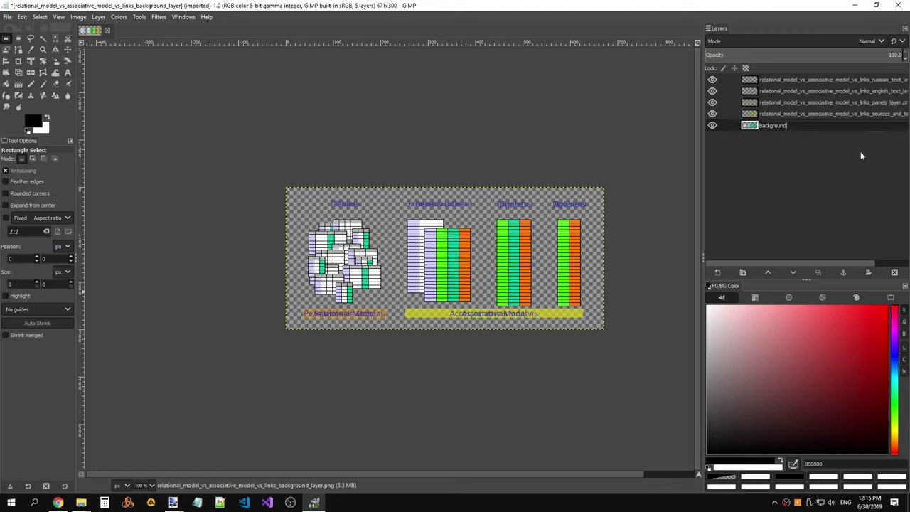
key(alt+Tab)
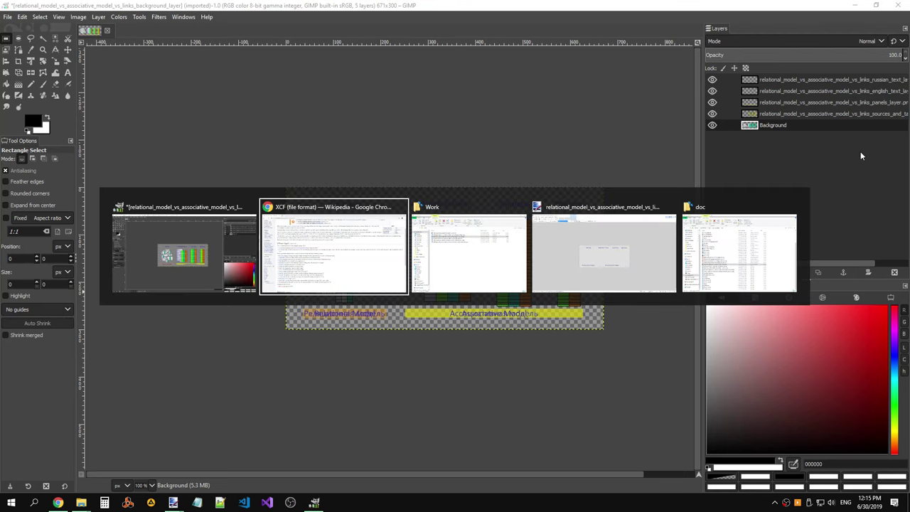
Step: Open the original .pdn diagram in paint.net to compare its layer names
key(Tab)
key(Tab)
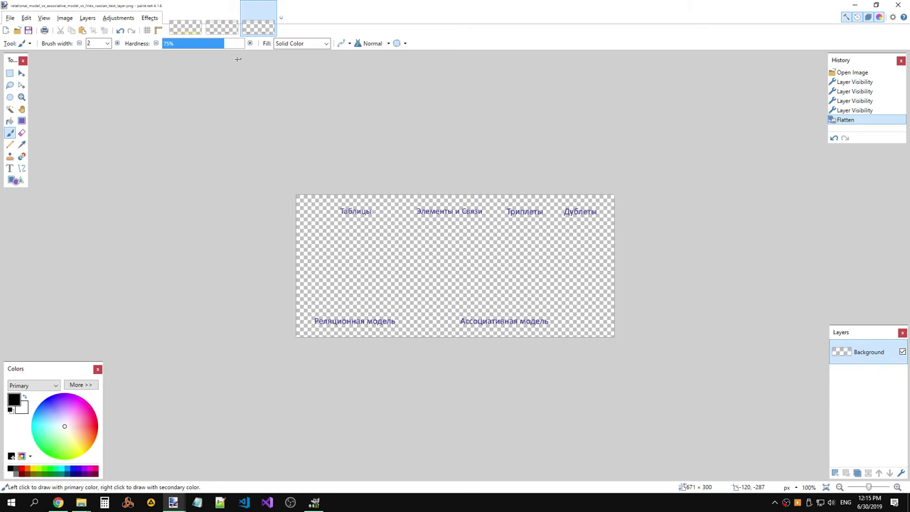
click(17, 30)
click(118, 98)
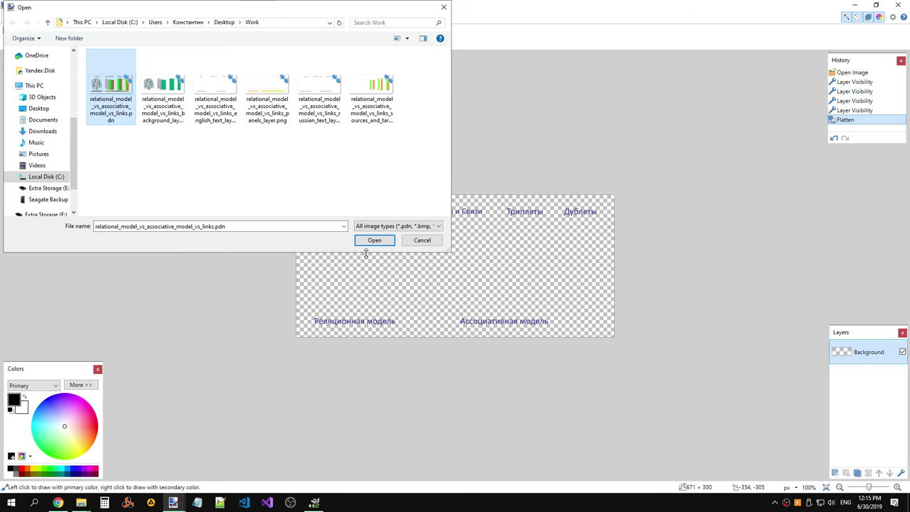
click(374, 239)
Step: Rename the sources_and_targets and panels layers to Sources and Targets and Panels
key(alt+Tab)
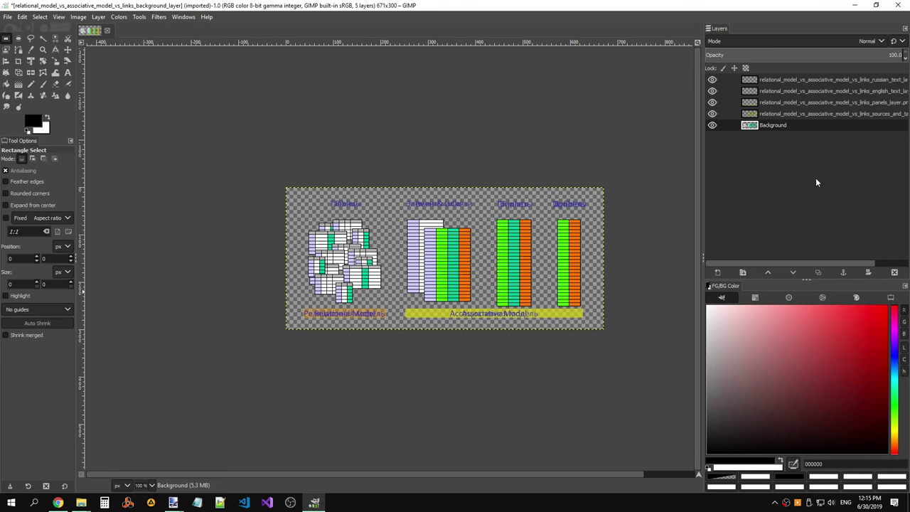
double_click(815, 114)
text(S)
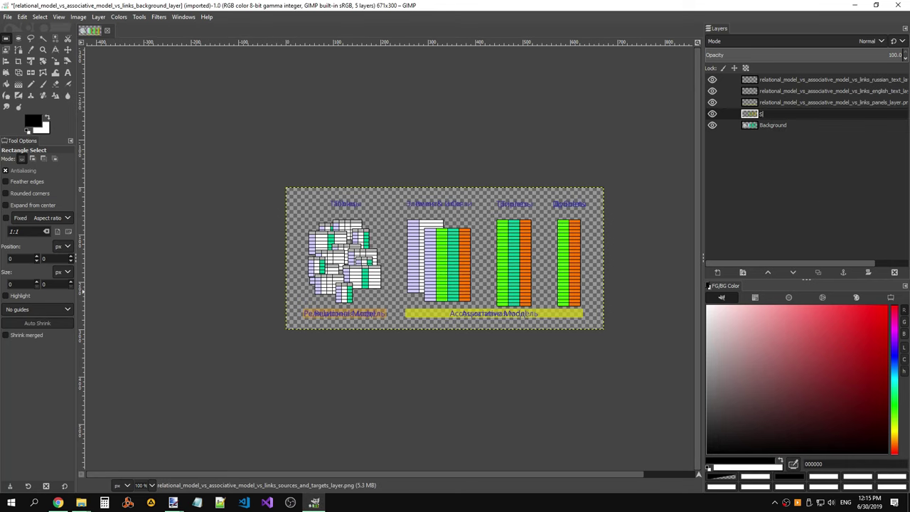
text(ources)
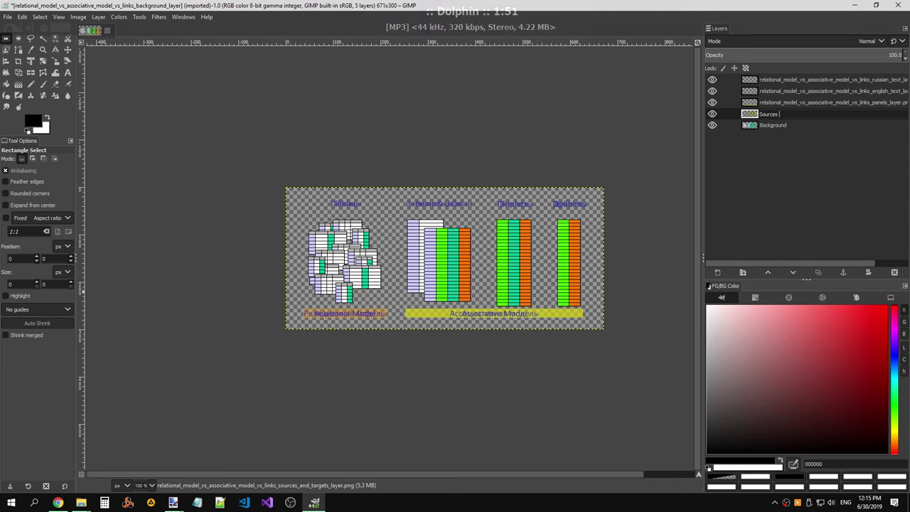
key(alt+Tab)
key(alt+Tab)
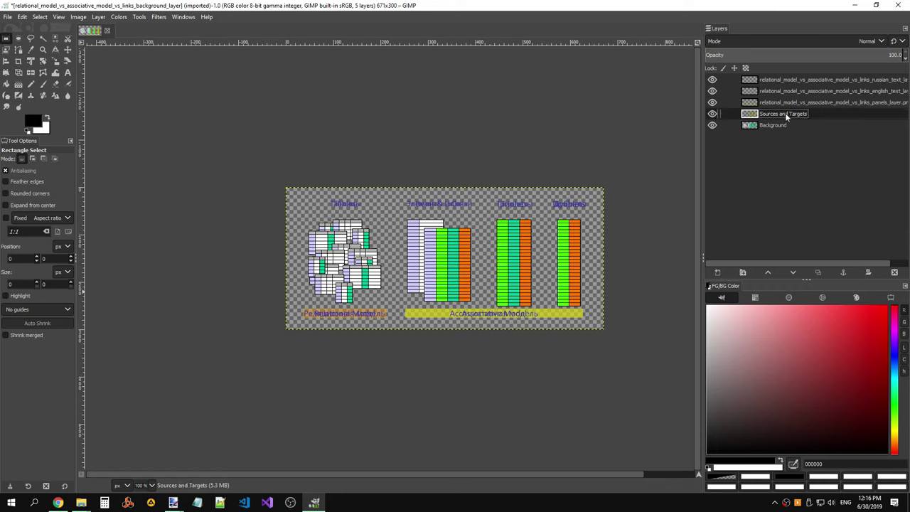
double_click(796, 103)
double_click(800, 104)
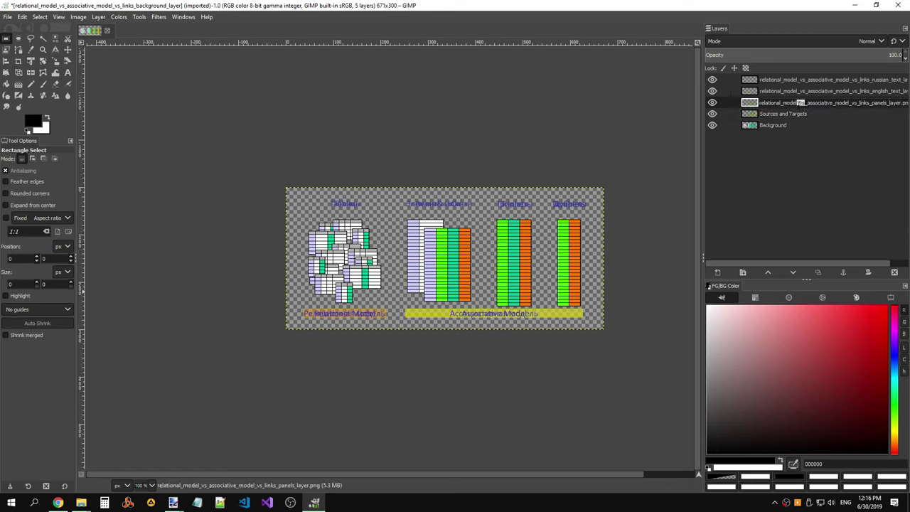
triple_click(803, 104)
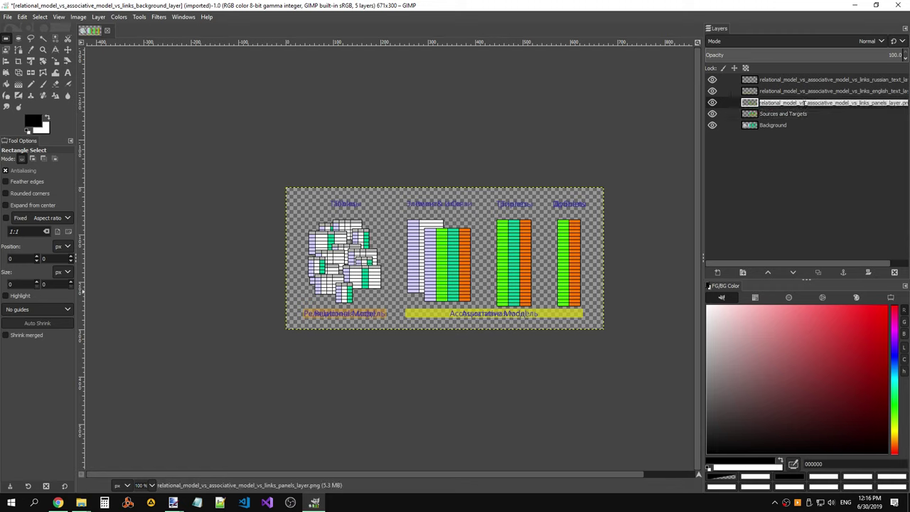
text(Panels)
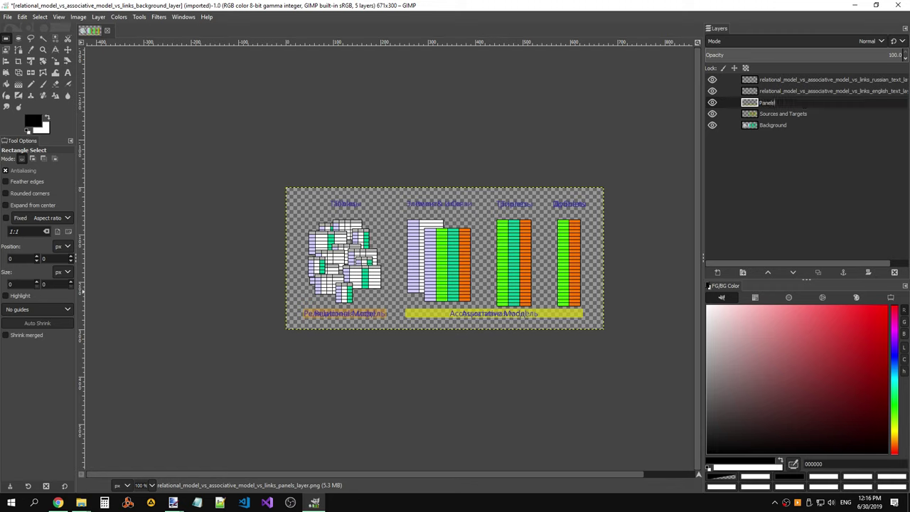
Step: Rename the two text layers to Text (English) and Text (Russian)
double_click(796, 91)
text(T)
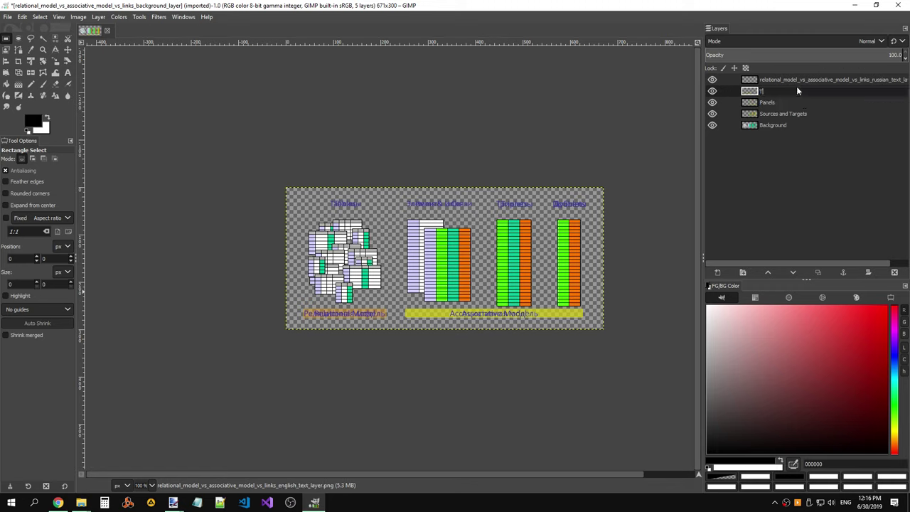
text(ext (English)
key(Return)
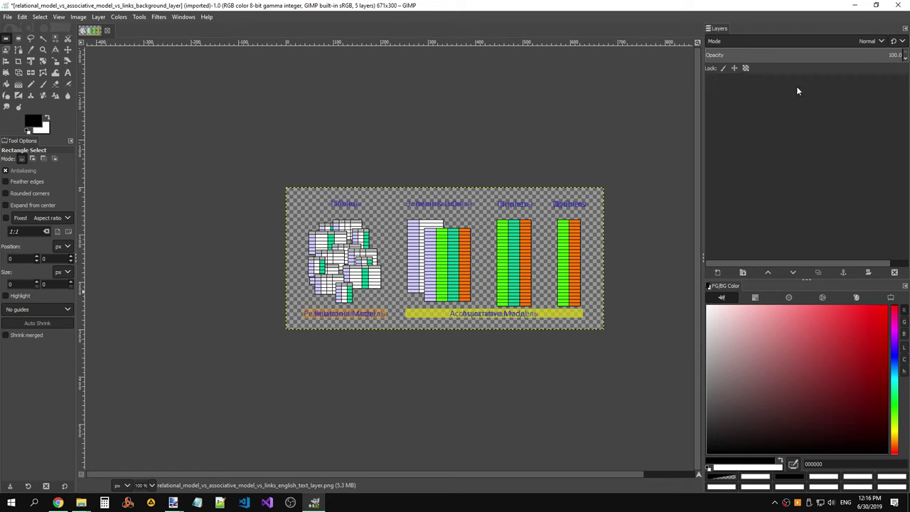
double_click(796, 80)
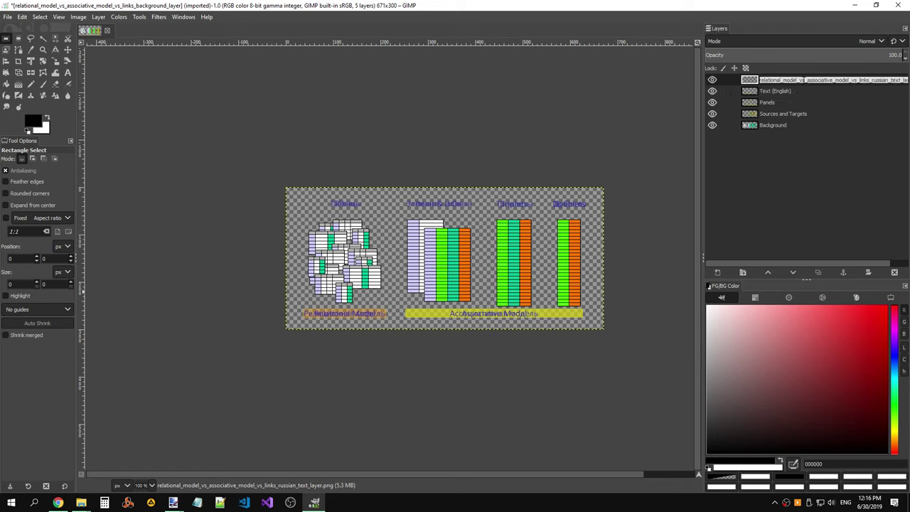
text(Text (Russian)
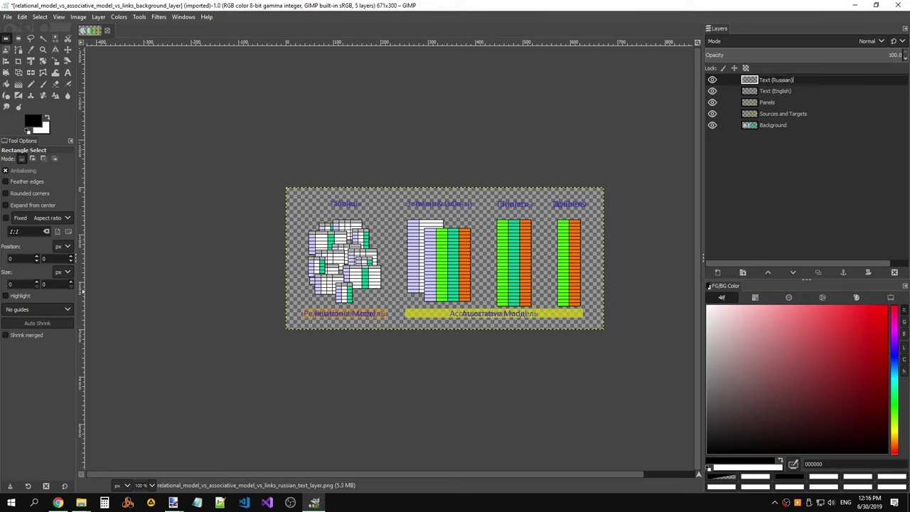
key(Return)
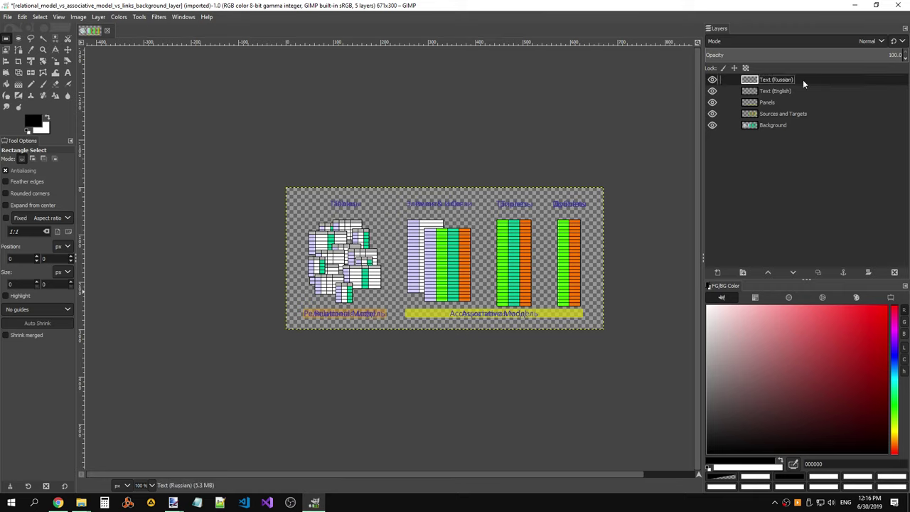
key(Down)
key(Down)
key(Down)
key(Down)
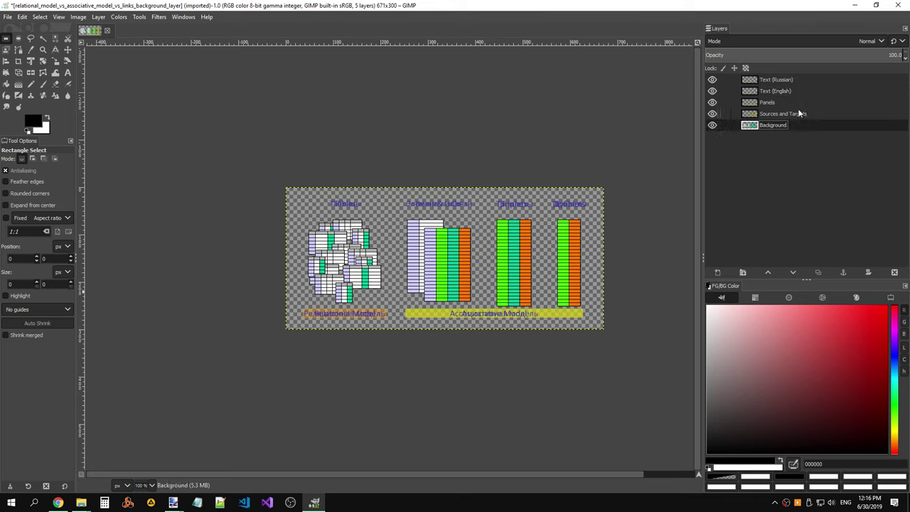
Step: Toggle each layer's visibility off and on to check it, then narrow the right dock
click(798, 113)
click(788, 102)
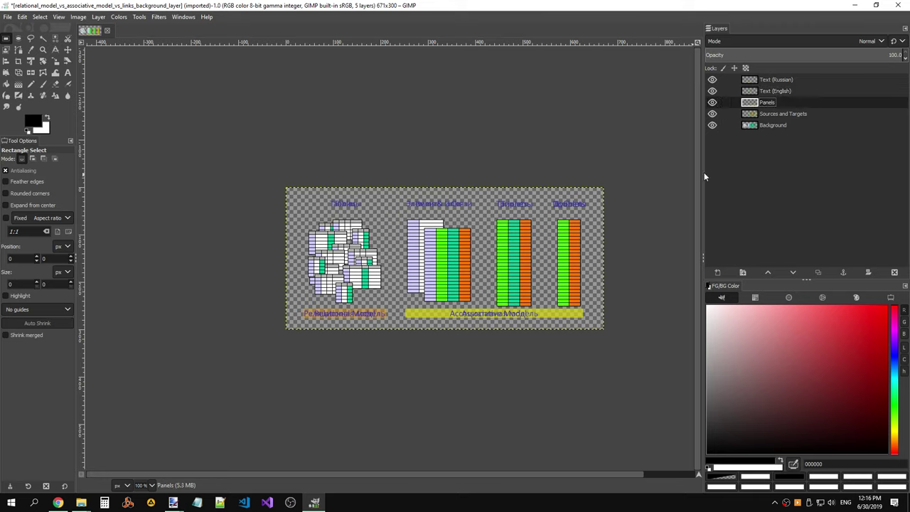
click(712, 81)
click(713, 82)
click(713, 113)
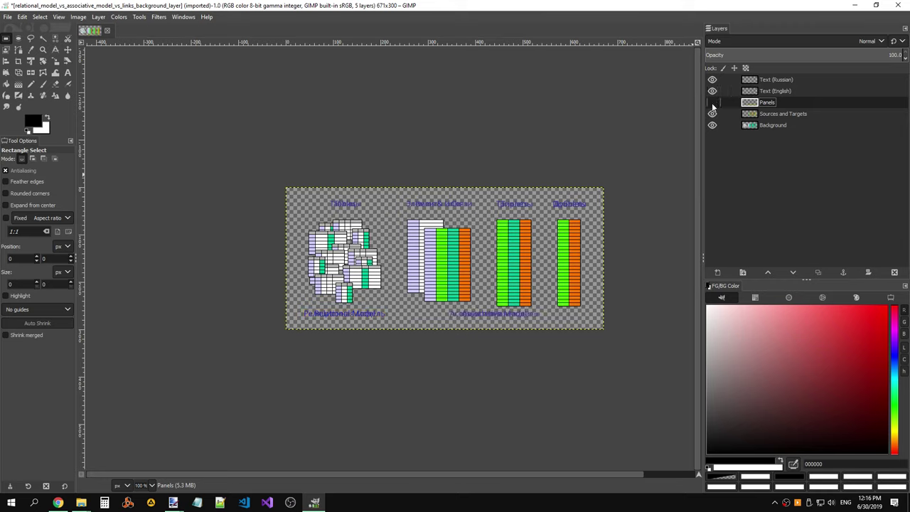
click(712, 112)
click(713, 115)
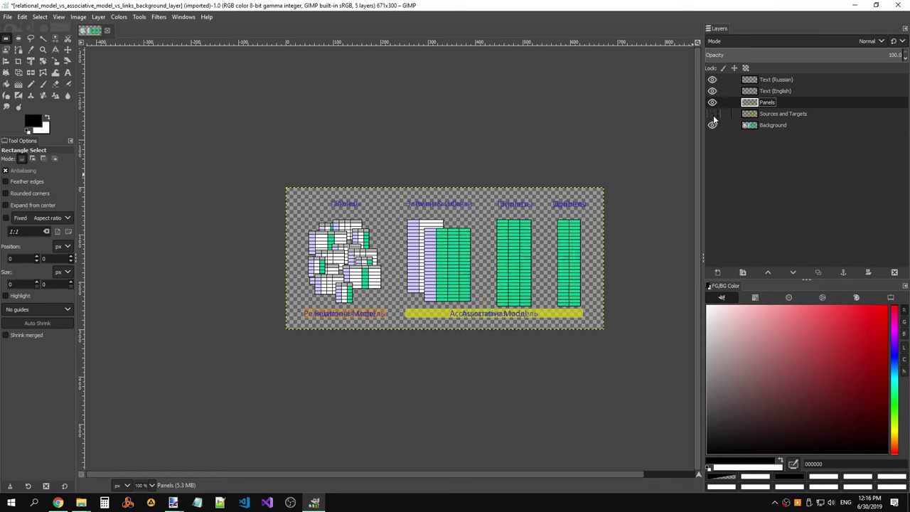
click(713, 115)
click(712, 125)
click(712, 124)
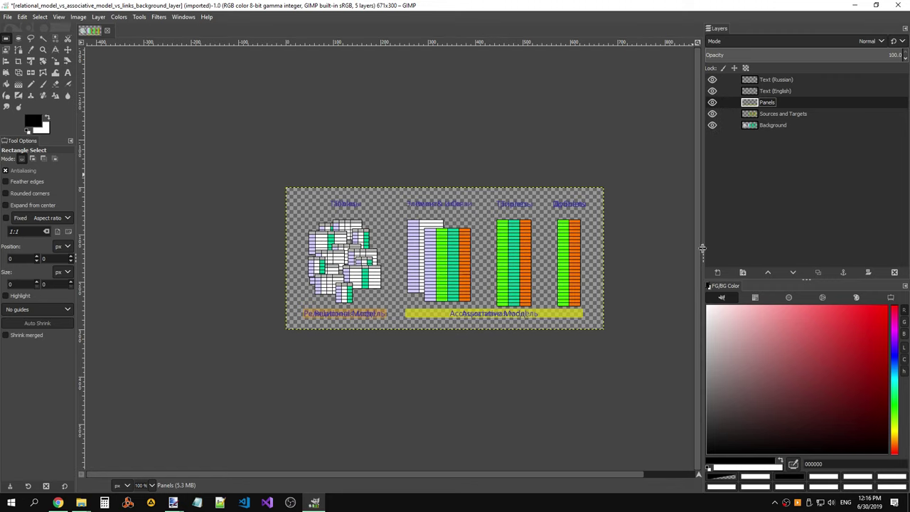
drag(704, 249, 791, 248)
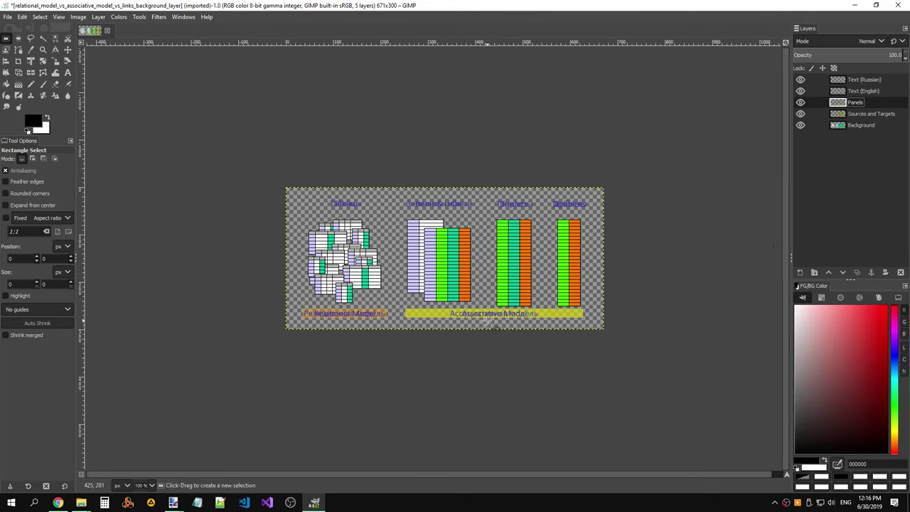
Step: Save the image as relational_model_vs_associative_model_vs_links_background_layer.xcf in Work, then view Explorer
click(7, 16)
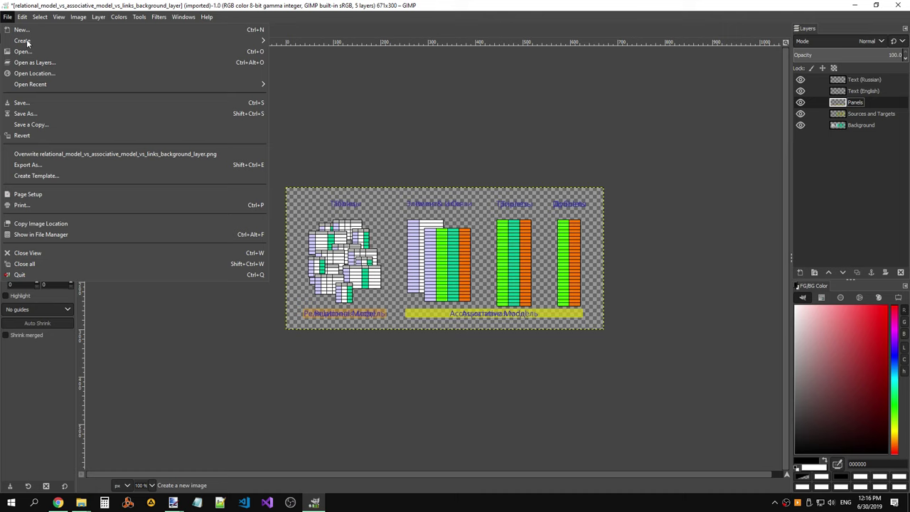
click(48, 108)
click(329, 104)
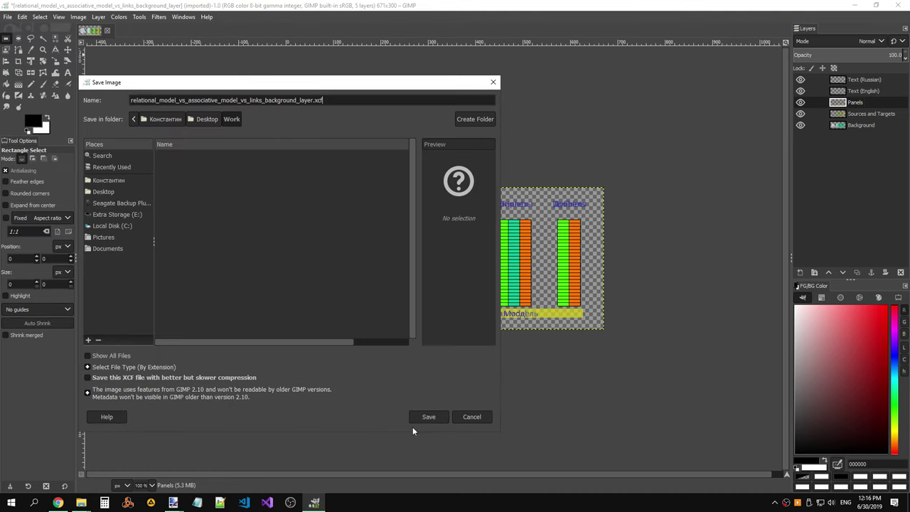
click(435, 419)
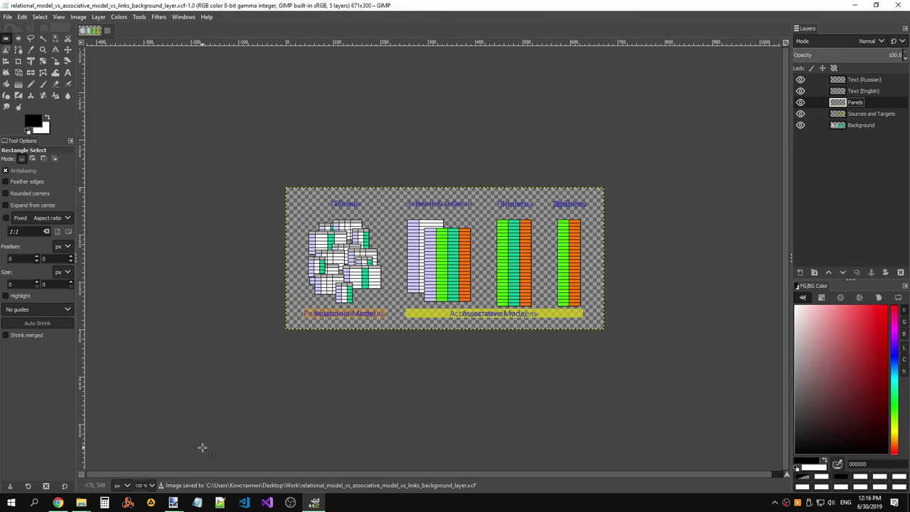
click(124, 467)
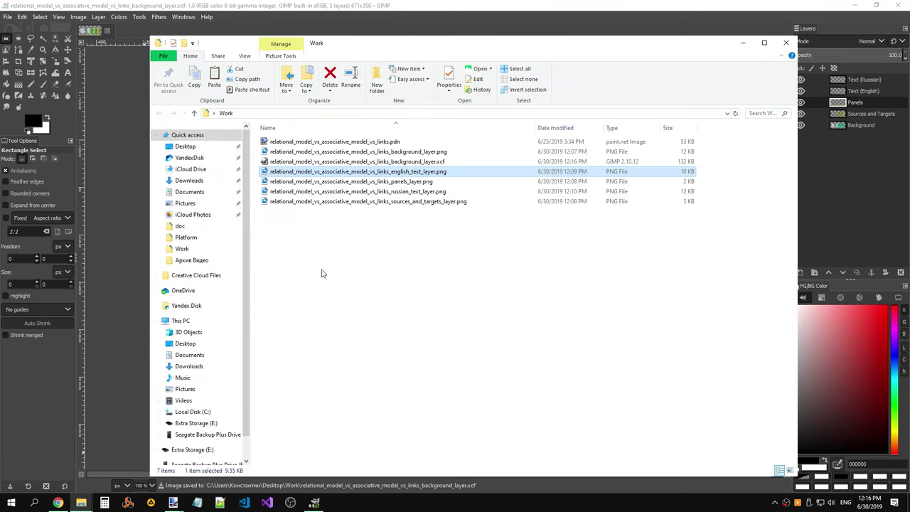
Step: Compare the new XCF with the original .pdn in Explorer, cancelling a rename of the XCF
click(478, 161)
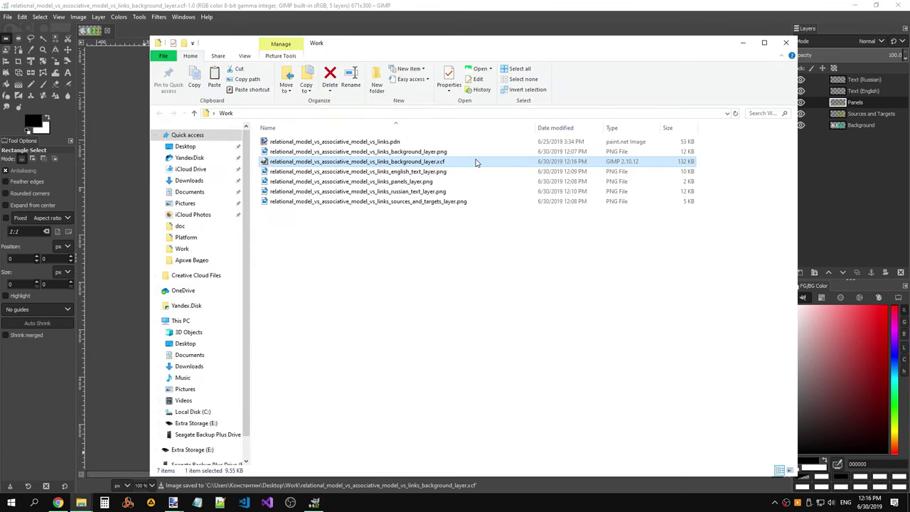
click(400, 142)
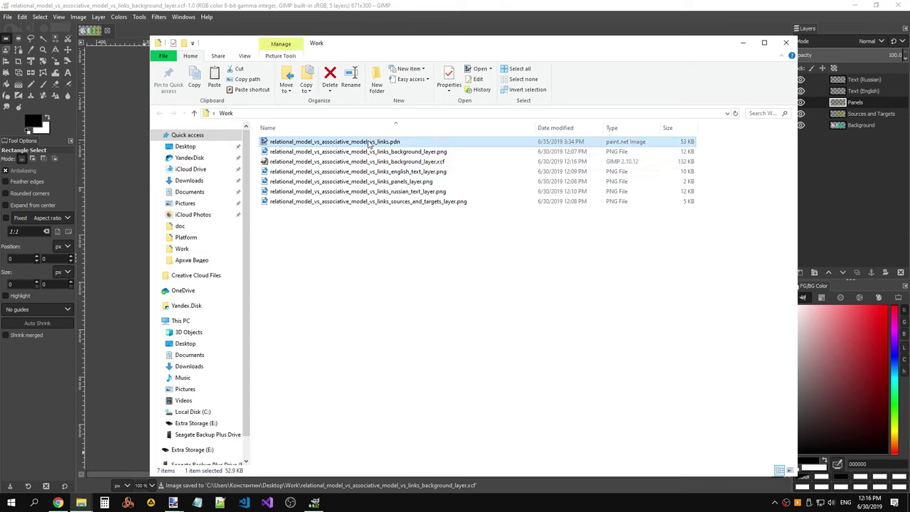
click(426, 161)
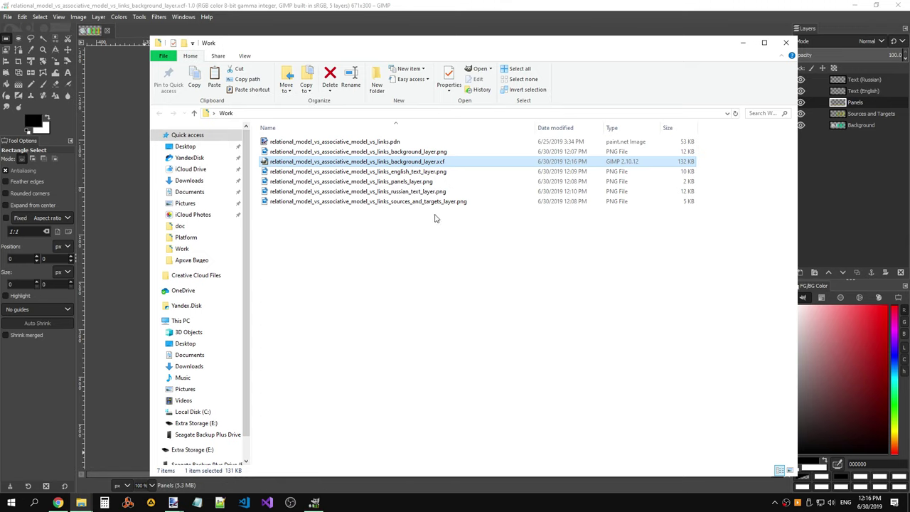
click(442, 161)
key(Escape)
click(8, 17)
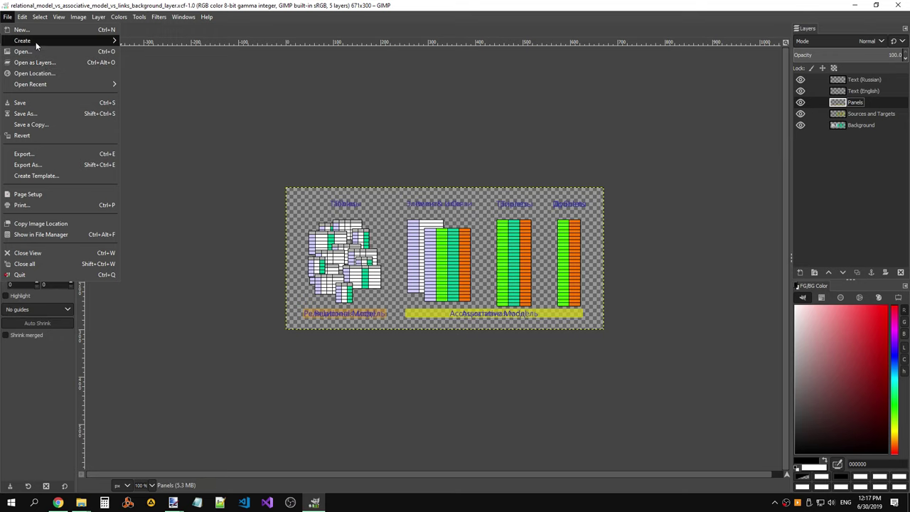
Step: Save as relational_model_vs_associative_model_vs_links.xcf, deleting the _background_layer suffix from the name
click(28, 114)
key(Right)
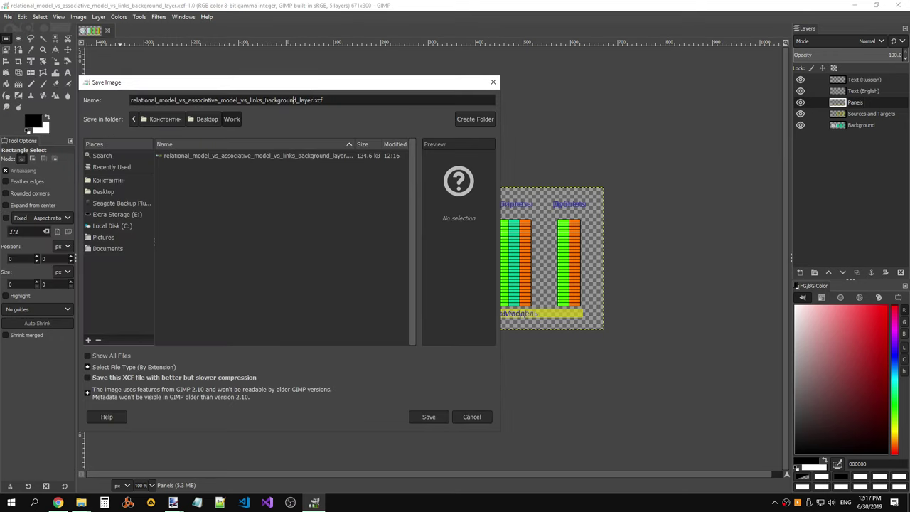
key(shift+Left)
key(shift+Left)
key(shift+Left)
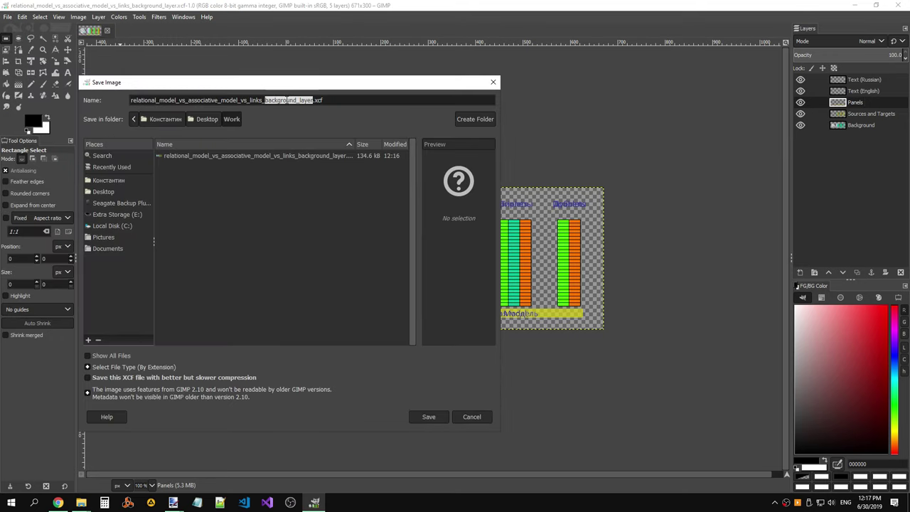
key(Left)
key(shift+Left)
key(shift+Left)
key(shift+Left)
key(shift+Left)
key(shift+Left)
key(BackSpace)
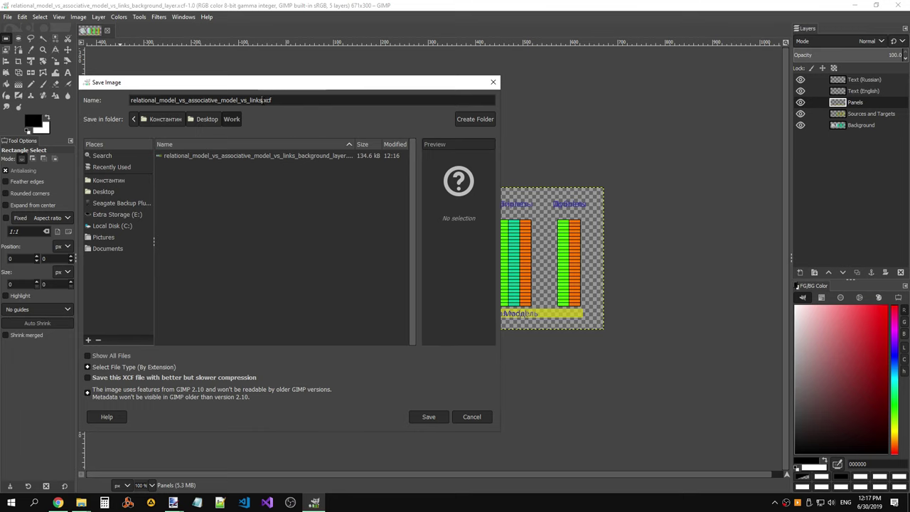
key(Return)
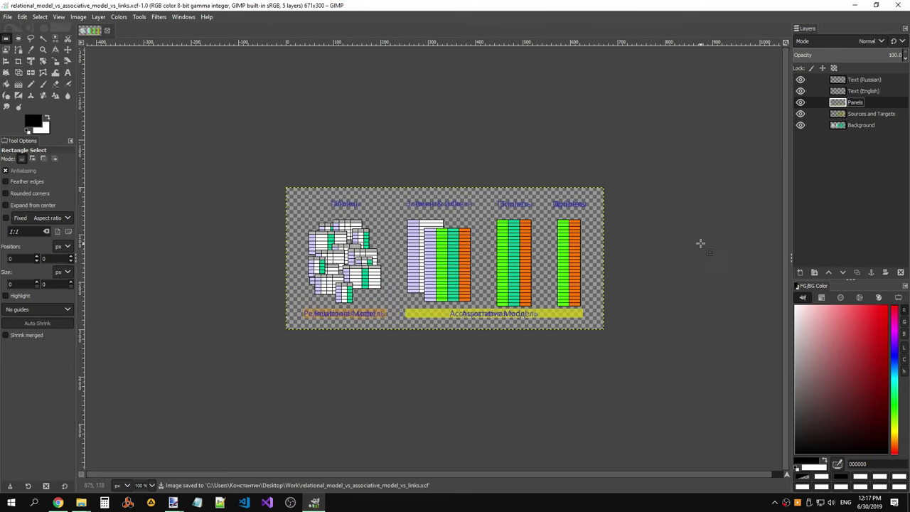
key(alt+Tab)
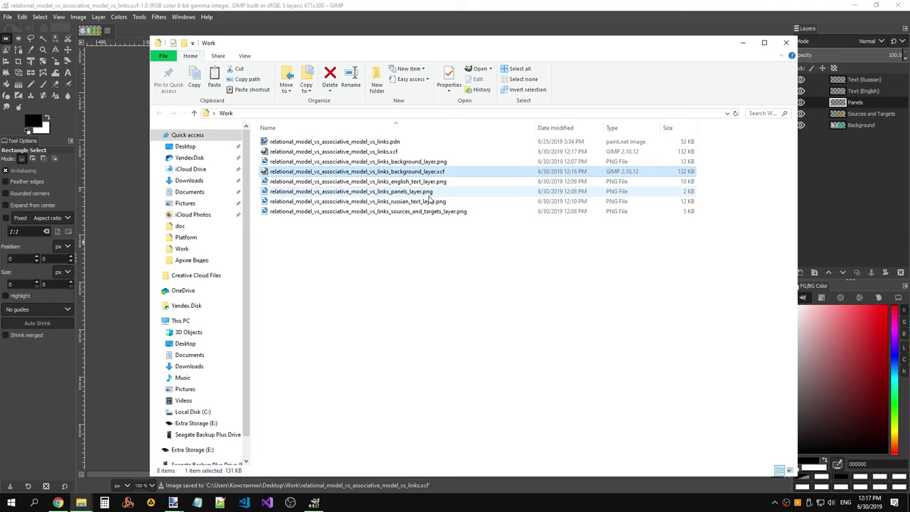
Step: Delete the six intermediate layer files to the Recycle Bin and close Explorer
key(Up)
key(Up)
key(Up)
click(435, 173)
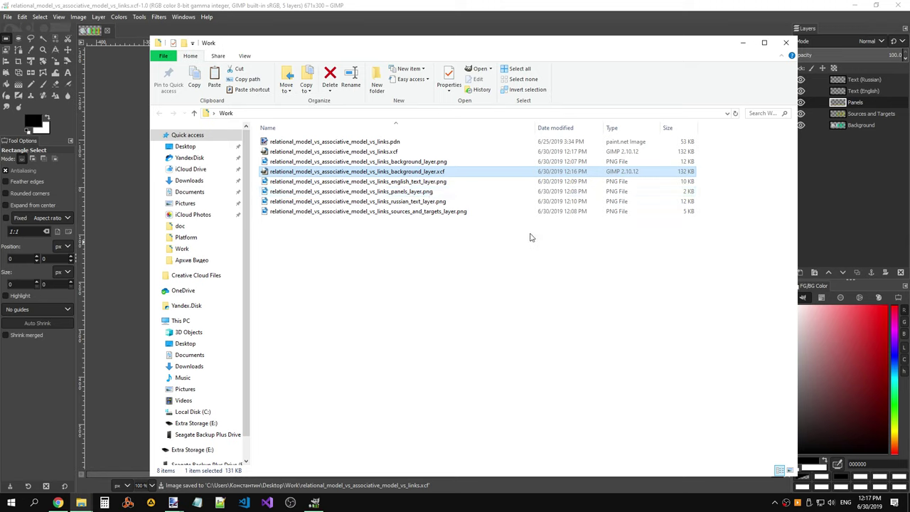
drag(530, 237, 533, 160)
key(Delete)
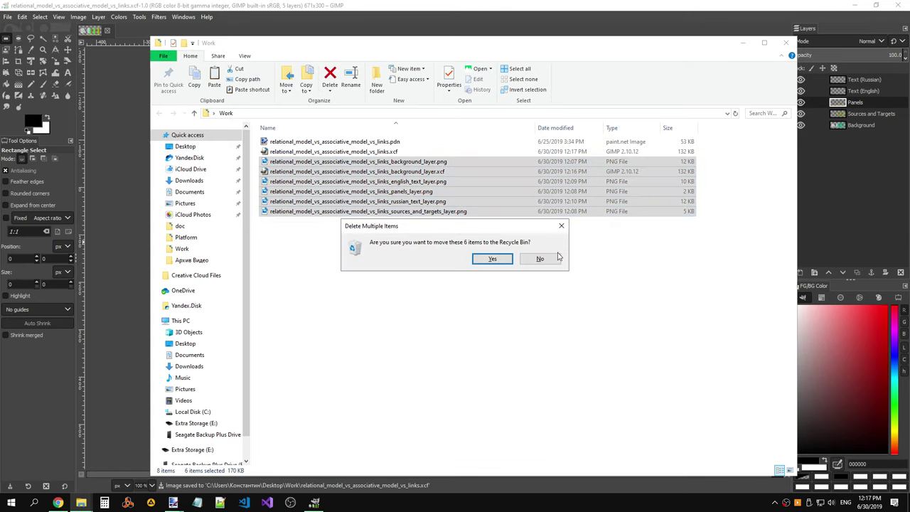
click(492, 258)
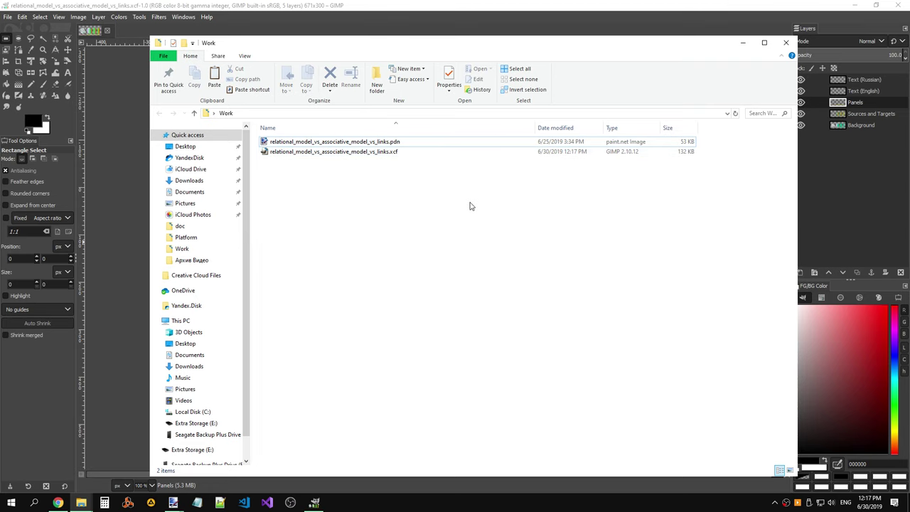
key(alt+F4)
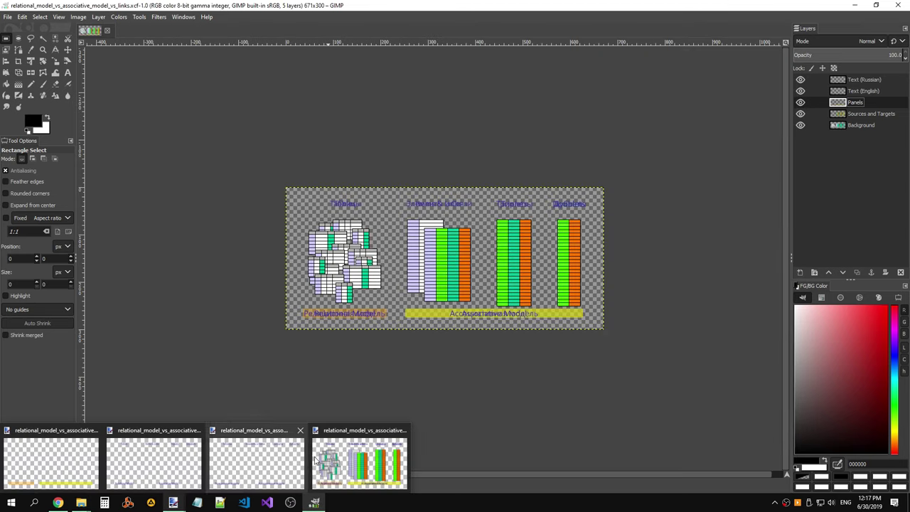
Step: Snap paint.net to the left half of the screen and GIMP to the right
click(317, 461)
drag(485, 16, 2, 203)
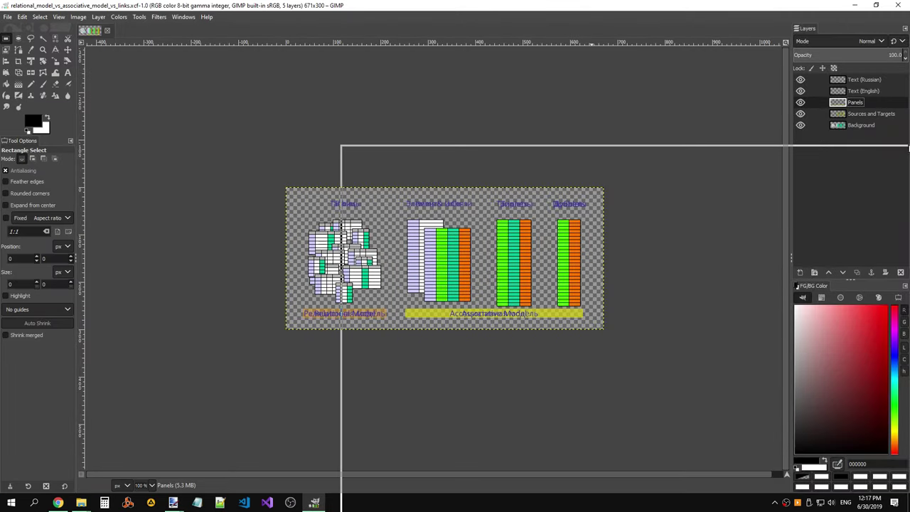
drag(567, 4, 909, 143)
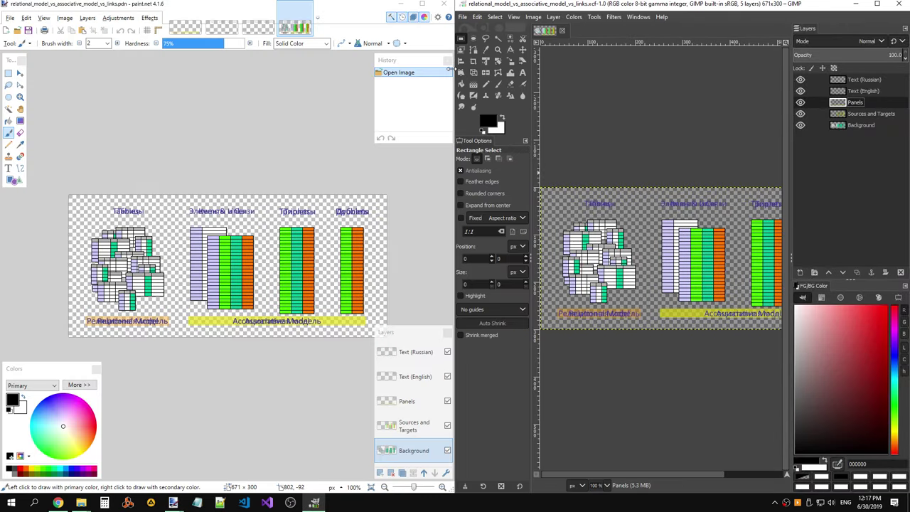
click(442, 37)
click(621, 79)
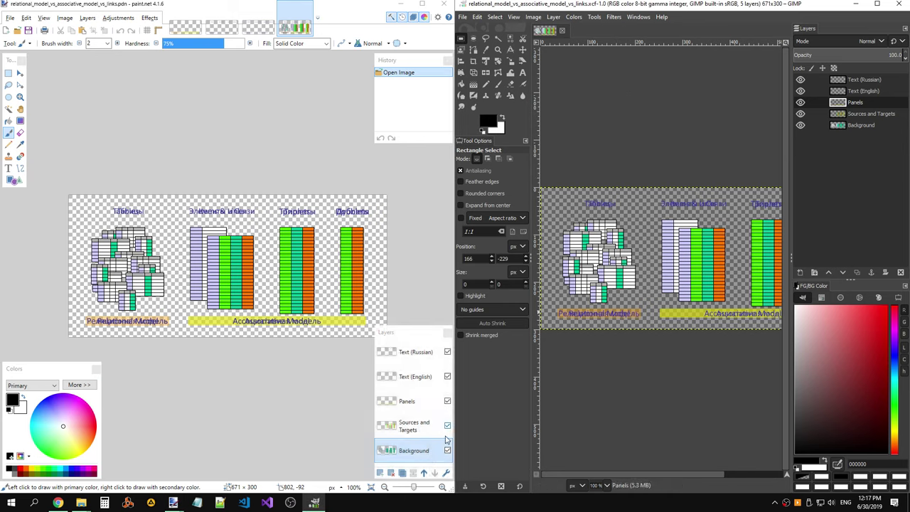
Step: Hide the other layers in both programs to compare the Sources and Targets layer
click(447, 425)
click(447, 401)
click(447, 376)
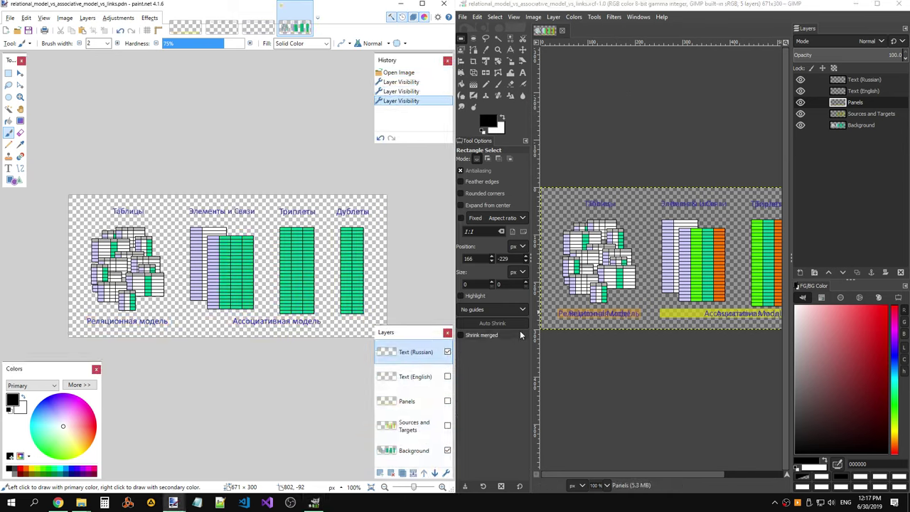
click(447, 351)
click(801, 114)
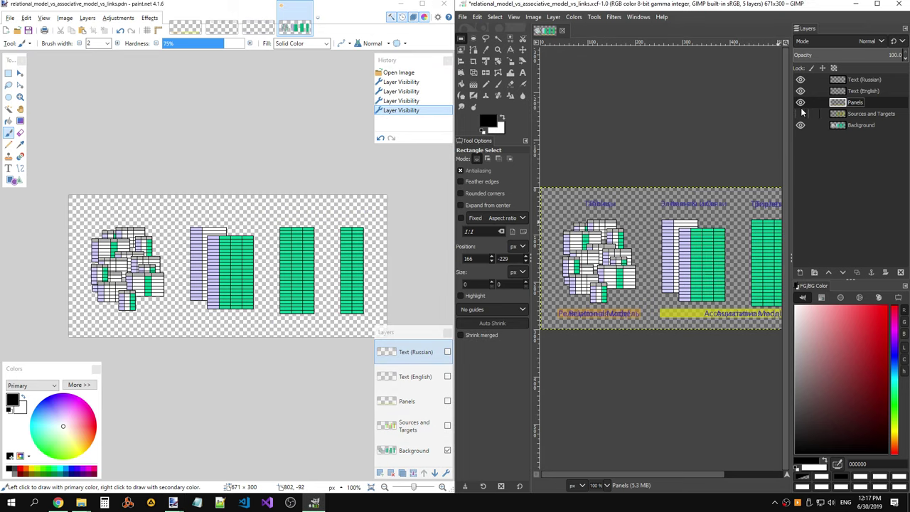
click(801, 103)
click(800, 91)
click(801, 79)
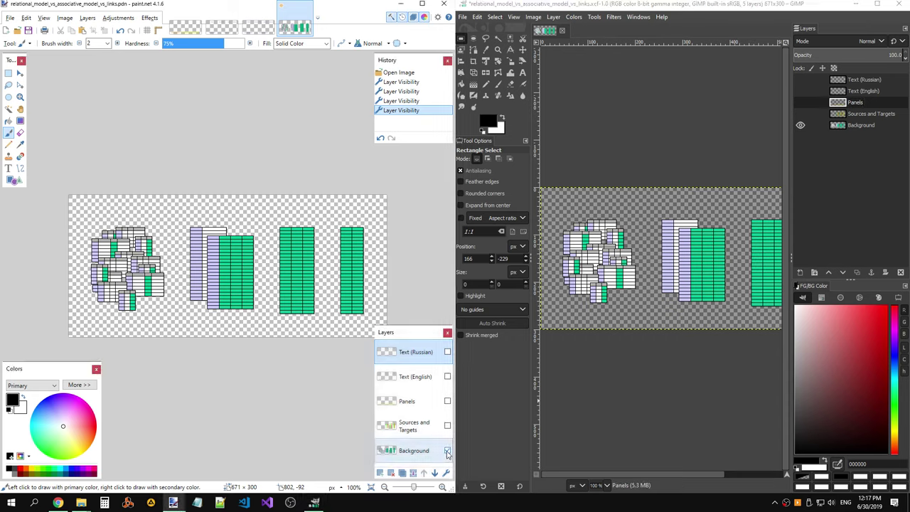
click(447, 401)
click(447, 450)
click(447, 425)
click(817, 125)
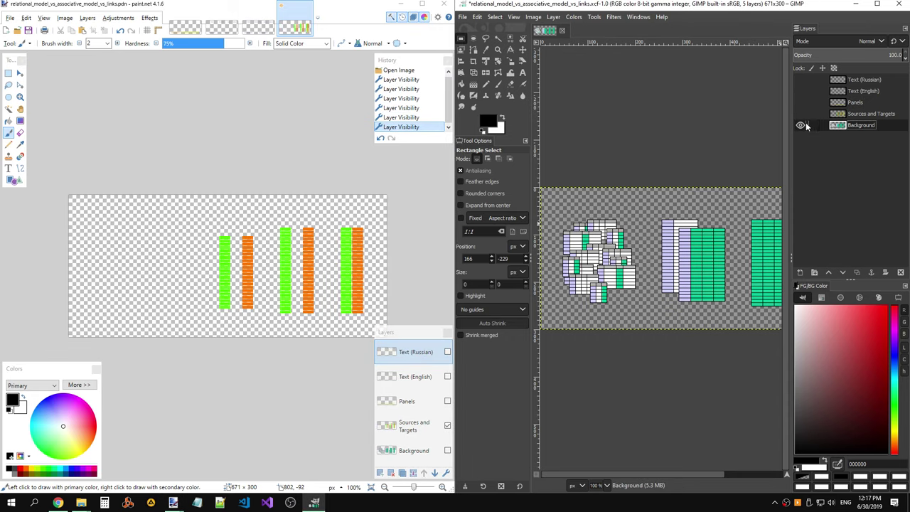
click(801, 125)
click(800, 114)
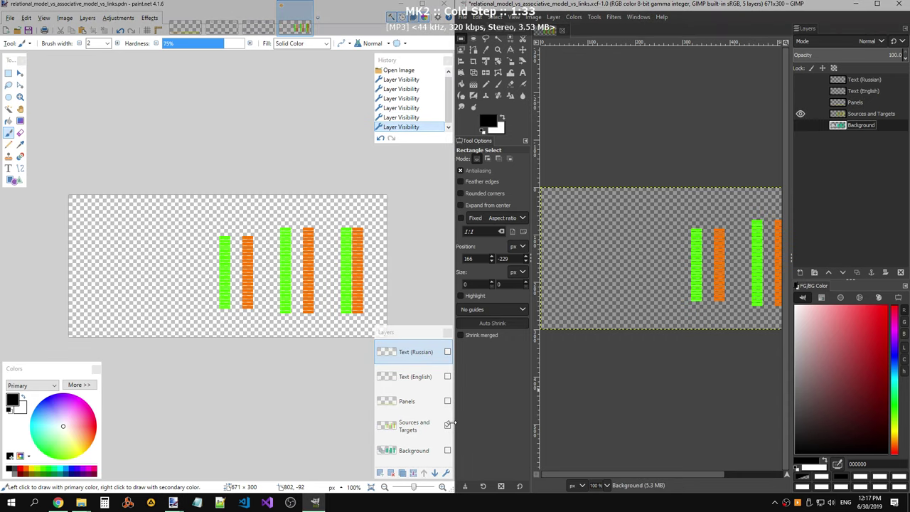
Step: Compare the Panels, Text (English) and Text (Russian) layers one at a time in both programs
click(447, 425)
click(447, 401)
click(801, 114)
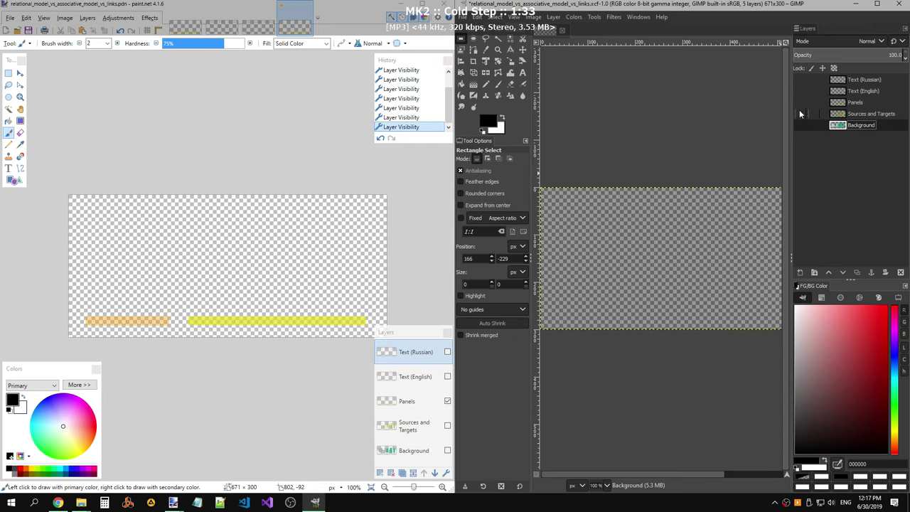
click(801, 102)
click(448, 401)
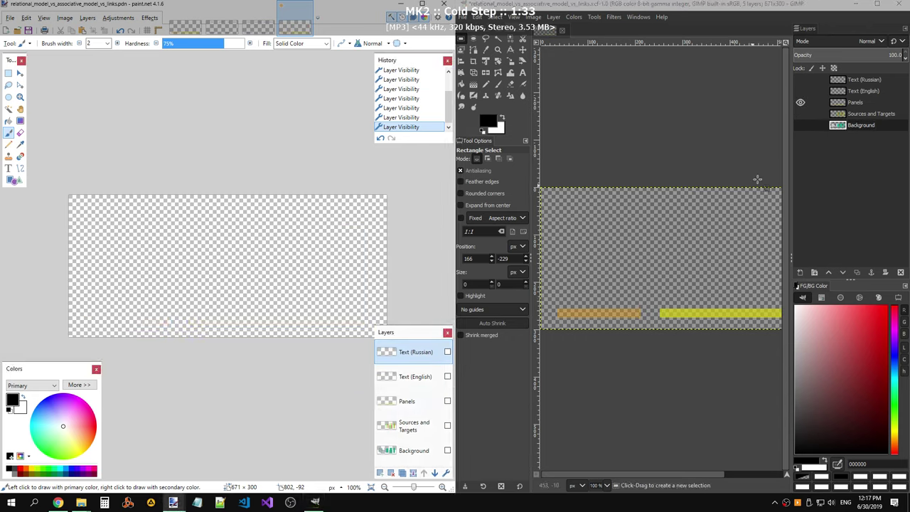
click(801, 102)
click(801, 91)
click(448, 377)
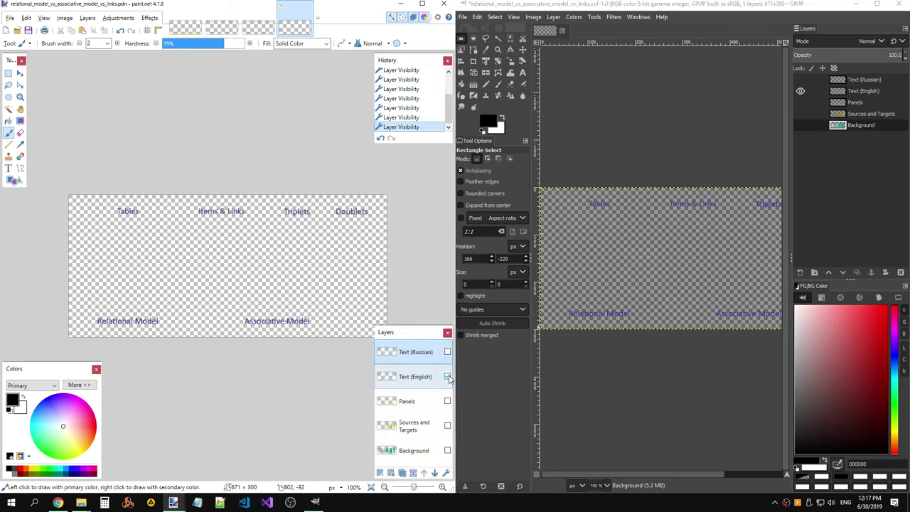
click(447, 377)
click(800, 91)
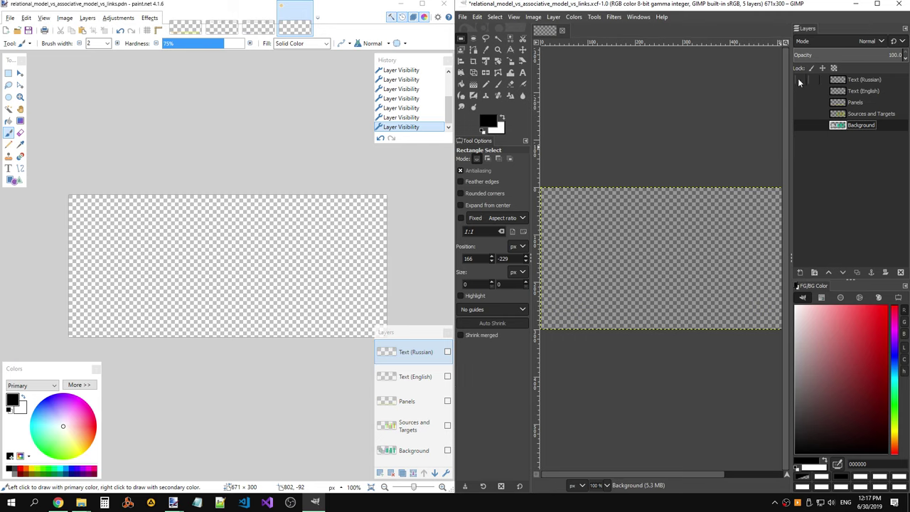
click(801, 79)
click(448, 352)
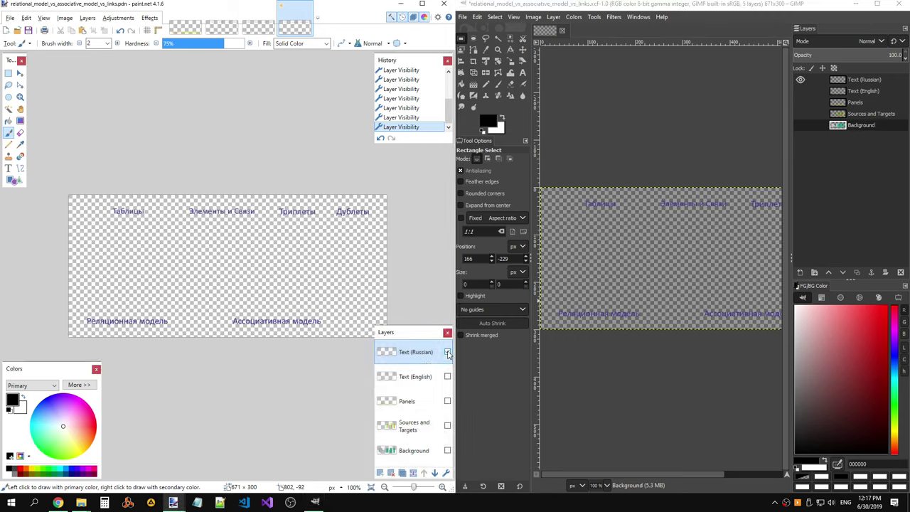
click(448, 352)
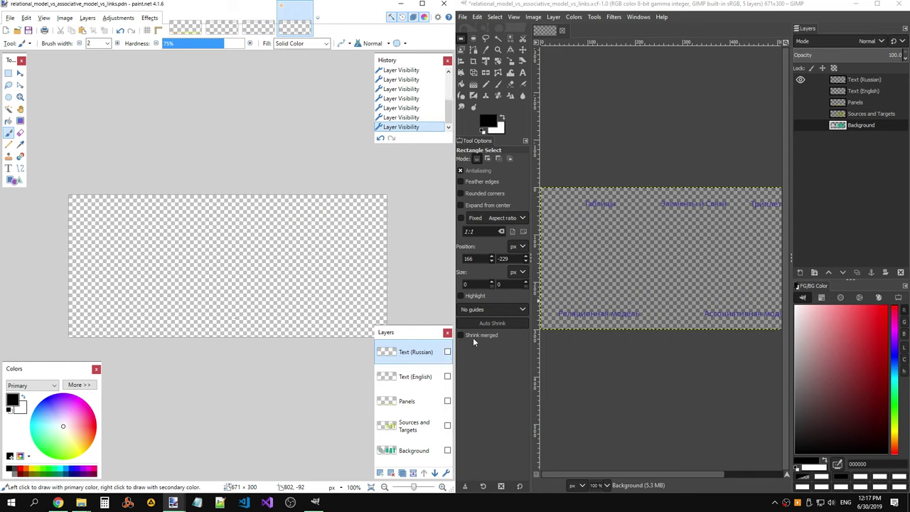
click(800, 80)
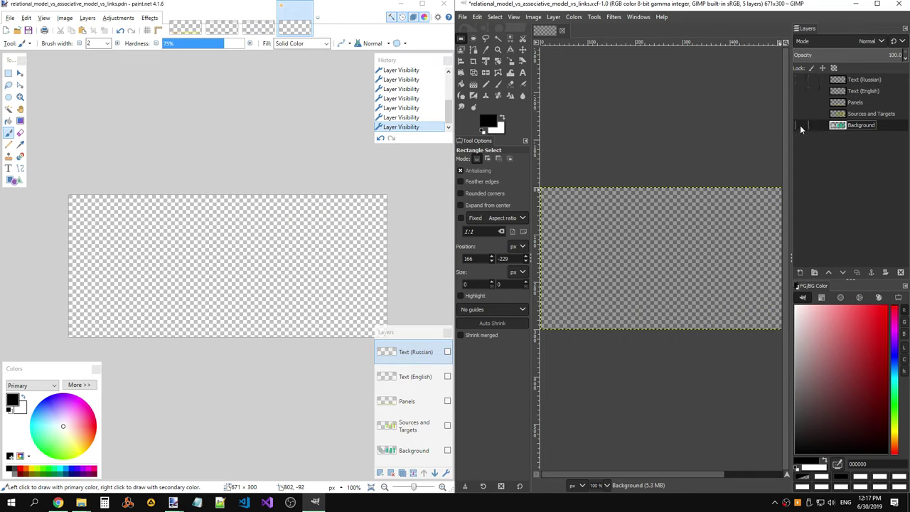
Step: Make all five layers visible again in GIMP and paint.net
drag(801, 126, 800, 91)
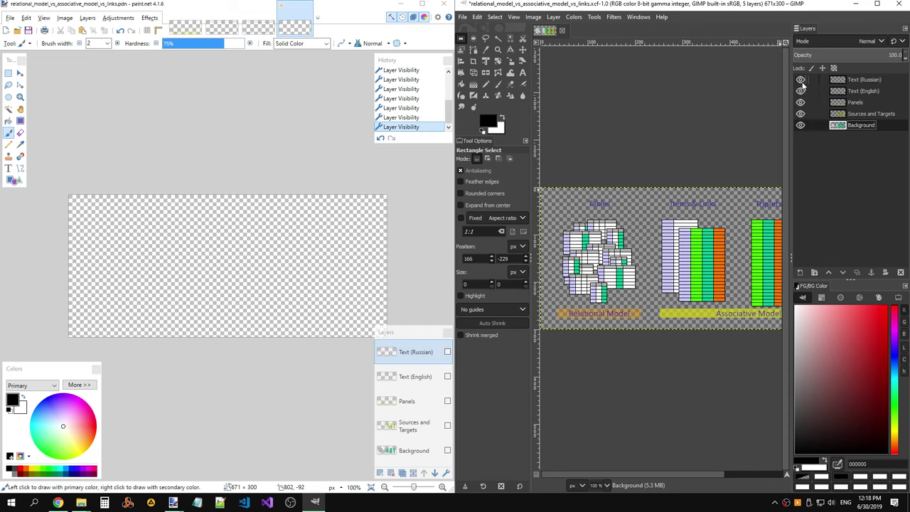
click(447, 450)
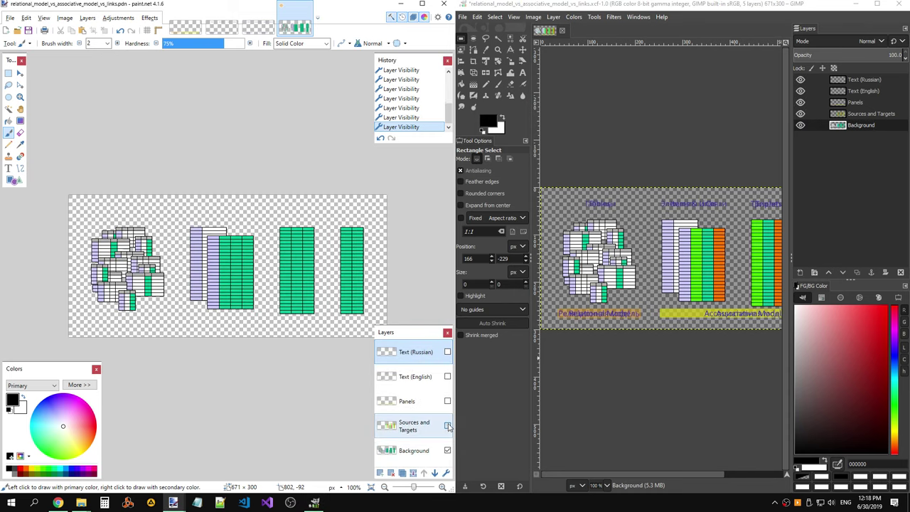
click(448, 425)
click(447, 401)
click(447, 377)
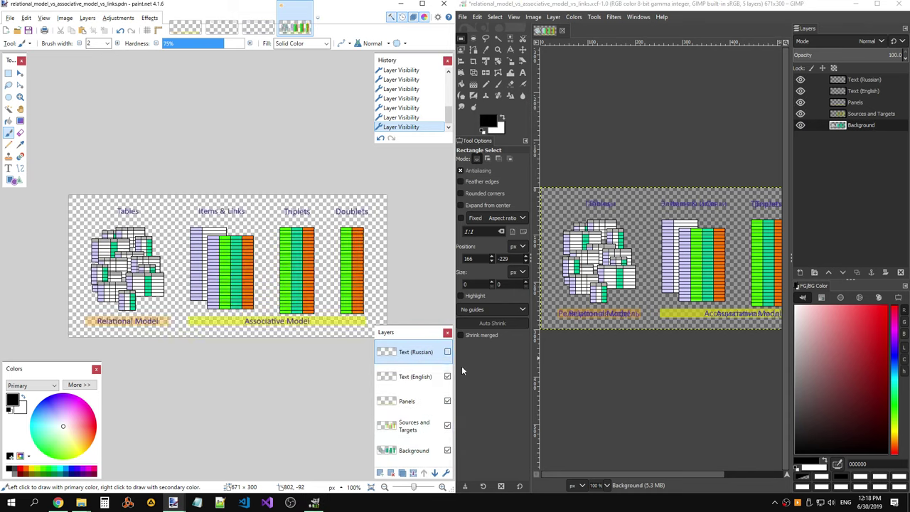
click(447, 351)
Step: Close paint.net without saving and re-save relational_model_vs_associative_model_vs_links.xcf in GIMP
click(443, 4)
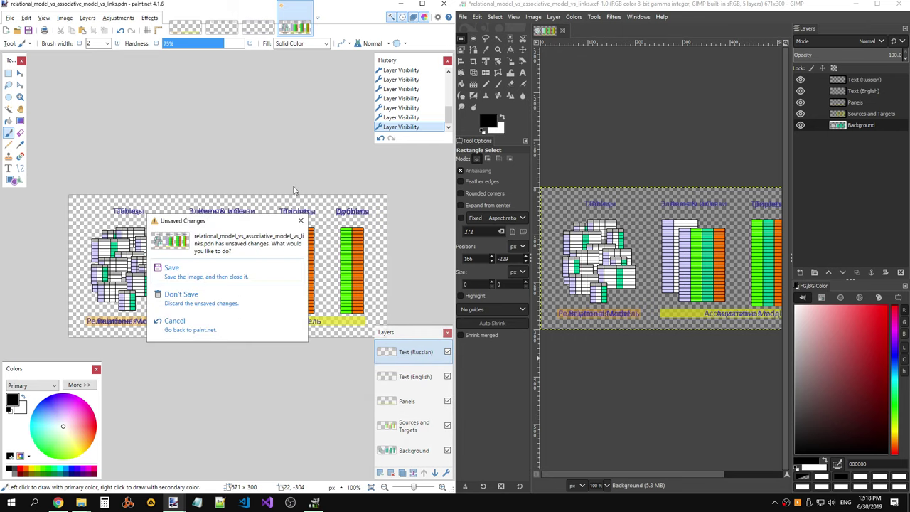
click(199, 299)
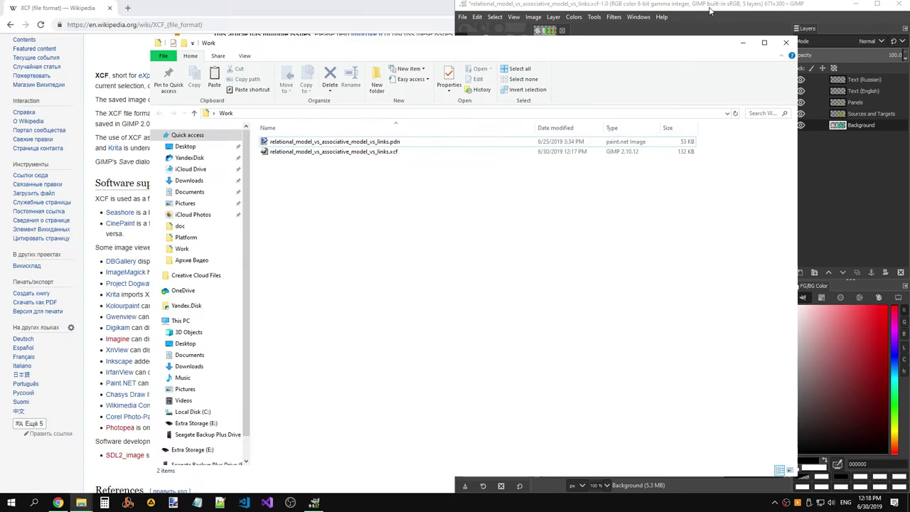
double_click(711, 7)
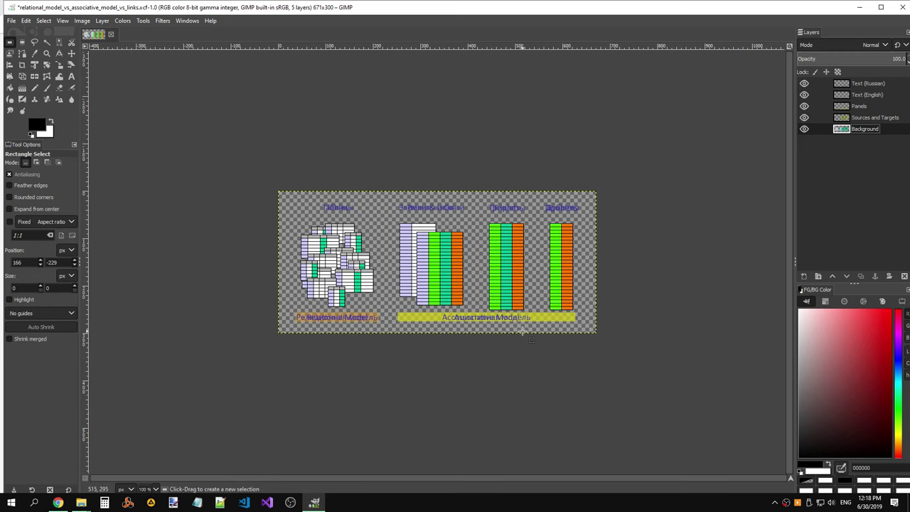
click(12, 20)
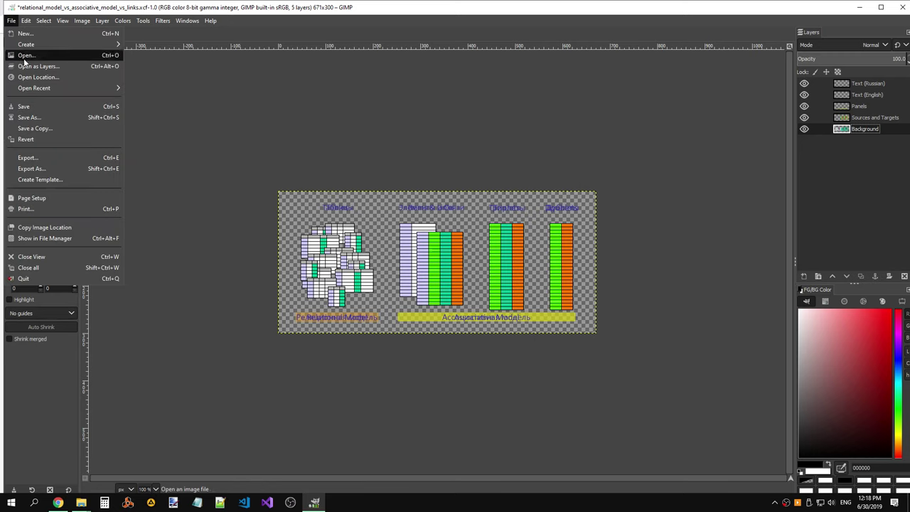
click(39, 111)
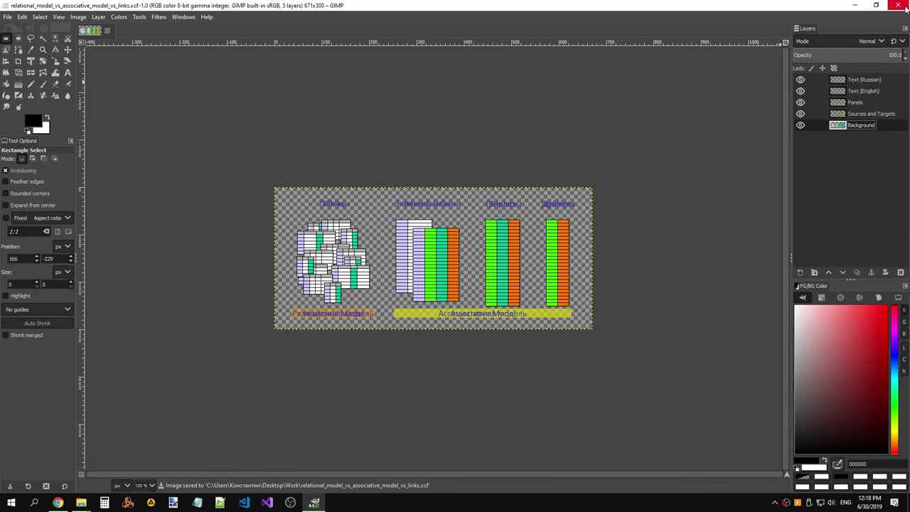
click(859, 7)
click(419, 144)
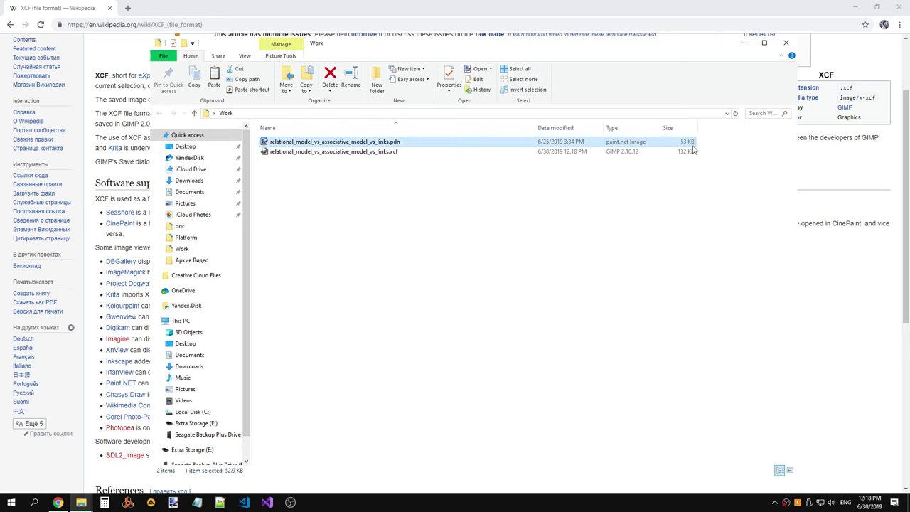
Step: Delete the old .pdn from Work, and remove it from the doc repository with TortoiseGit Delete
key(Delete)
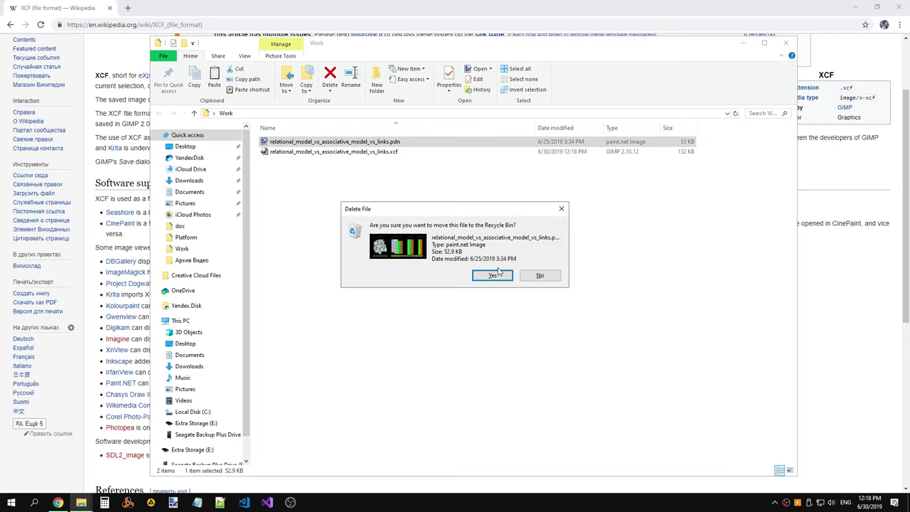
click(492, 276)
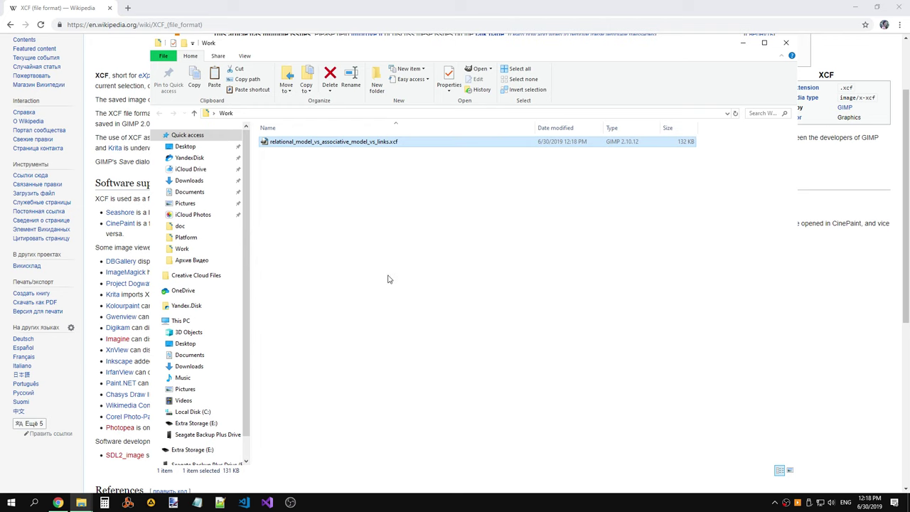
click(42, 458)
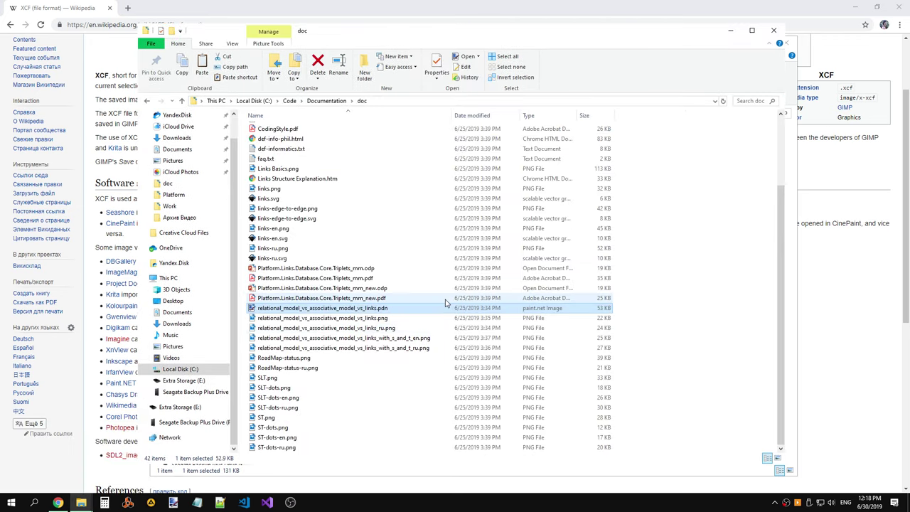
key(Delete)
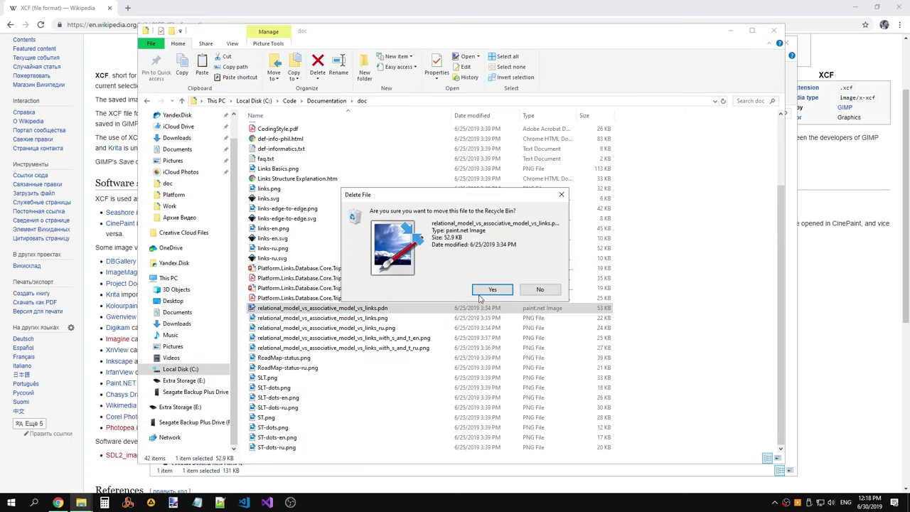
click(541, 290)
right_click(482, 313)
mouse_move(255, 118)
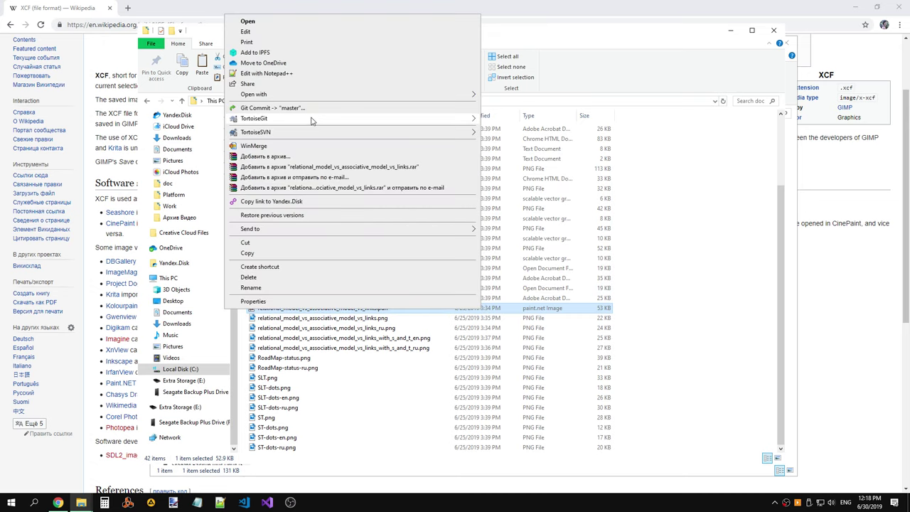
click(512, 220)
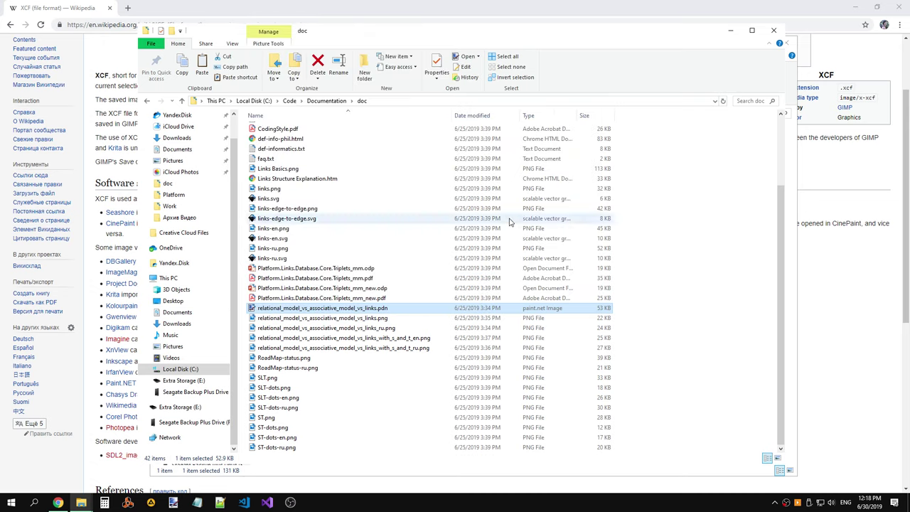
click(445, 241)
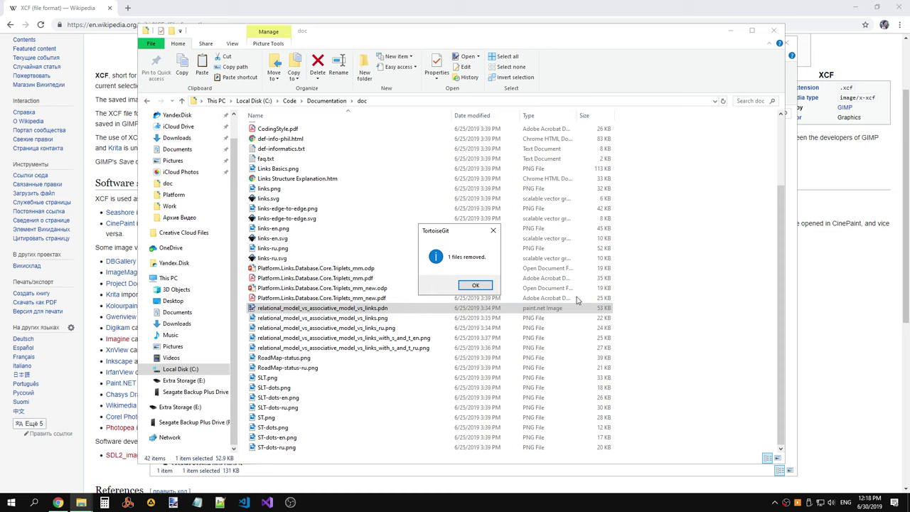
click(476, 286)
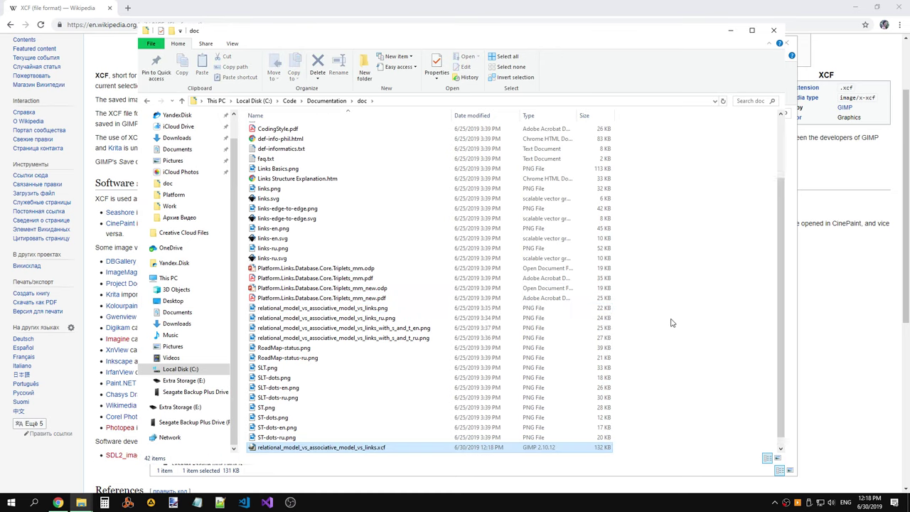
Step: Go up to the Documentation repository, then open and close Git Sync without syncing
right_click(377, 450)
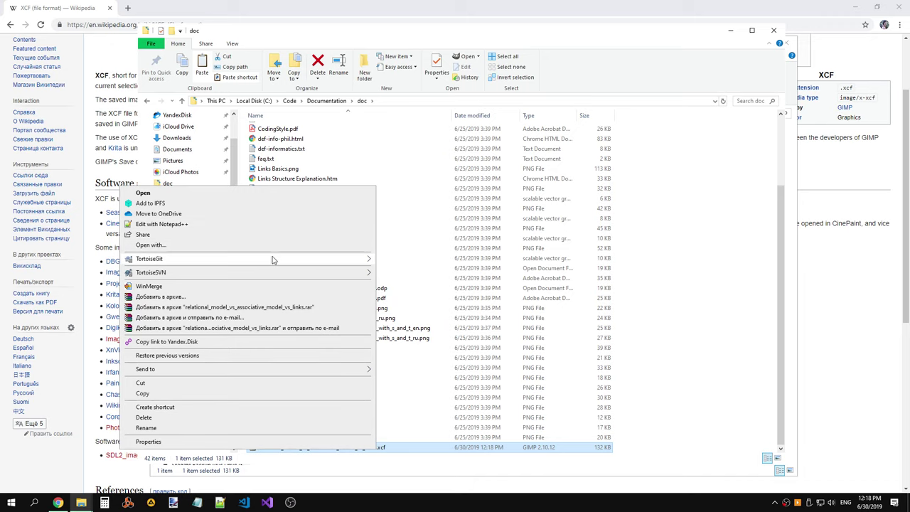
mouse_move(249, 259)
click(436, 455)
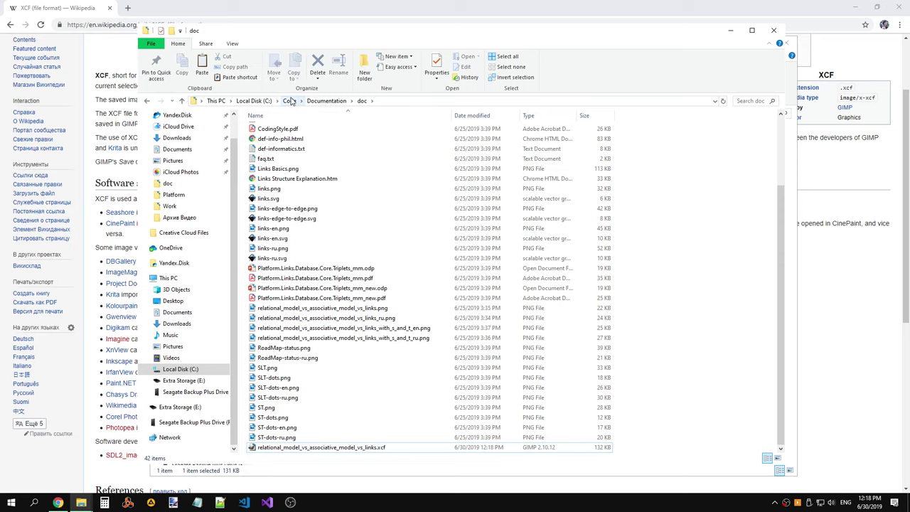
click(326, 101)
right_click(308, 218)
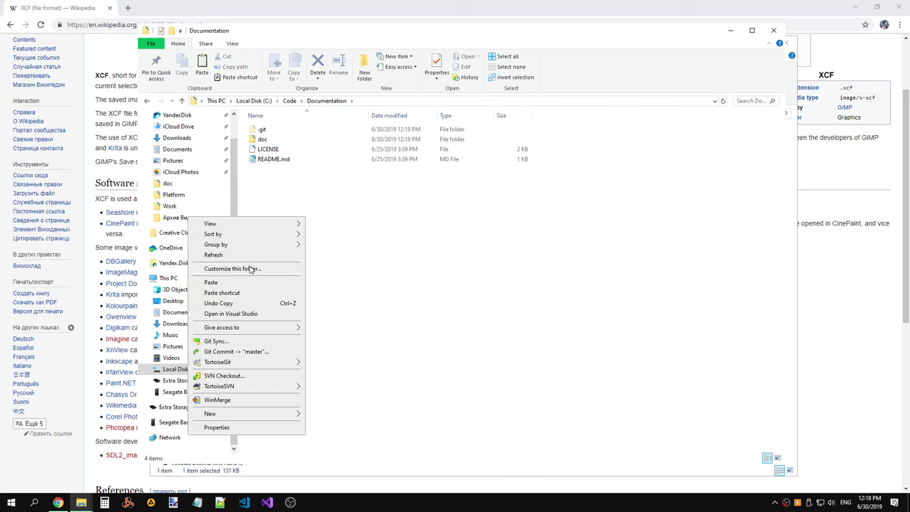
click(245, 331)
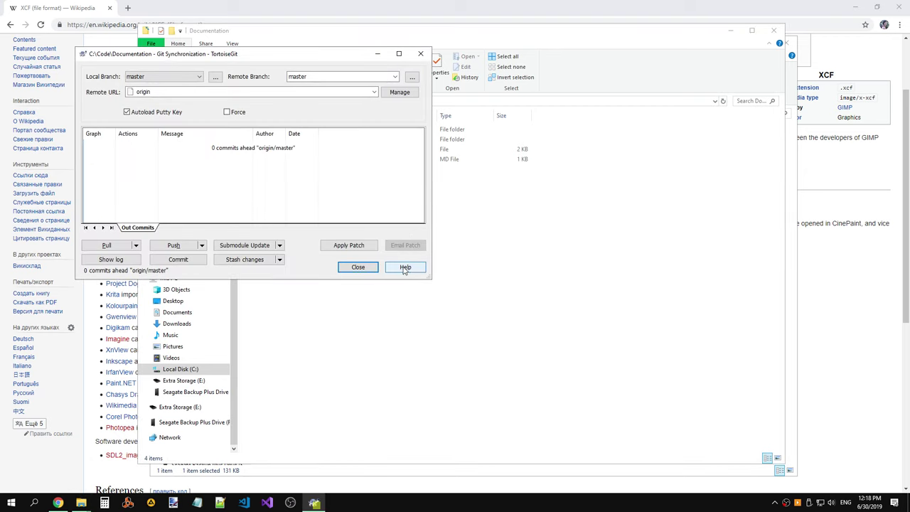
click(405, 267)
click(893, 27)
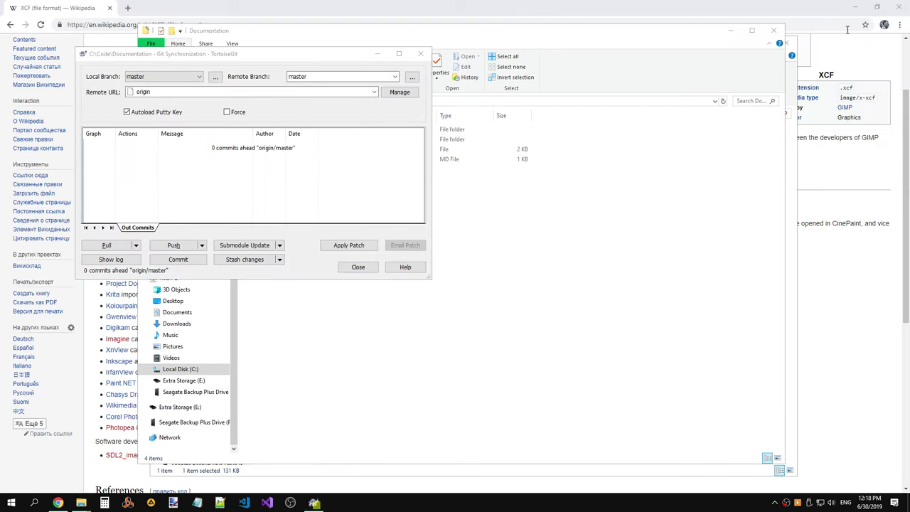
click(358, 267)
right_click(345, 247)
Step: Start a commit to master with the message 'Paint.NET is not open-source, and becoming more and more paid.'
click(283, 381)
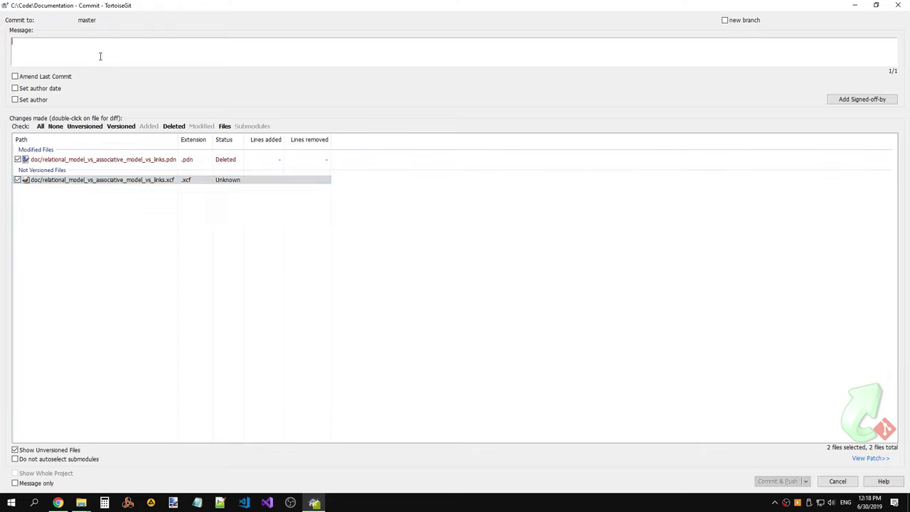
text(Paint.N)
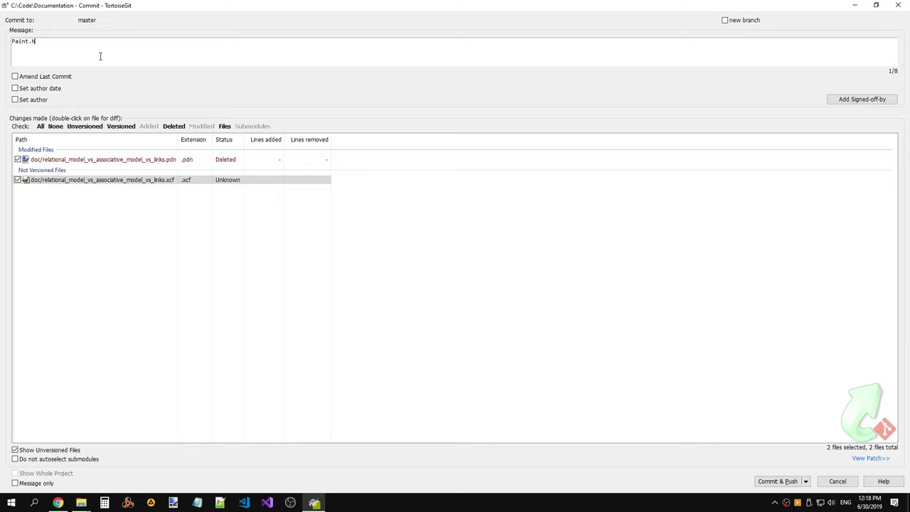
text(ET i)
text(s )
text(not )
text(open-so)
text(urce, and )
text(is g)
text(oing to)
key(BackSpace)
key(BackSpace)
key(BackSpace)
key(BackSpace)
key(BackSpace)
key(BackSpace)
key(BackSpace)
text(comi)
text(ng more)
text( and more pai)
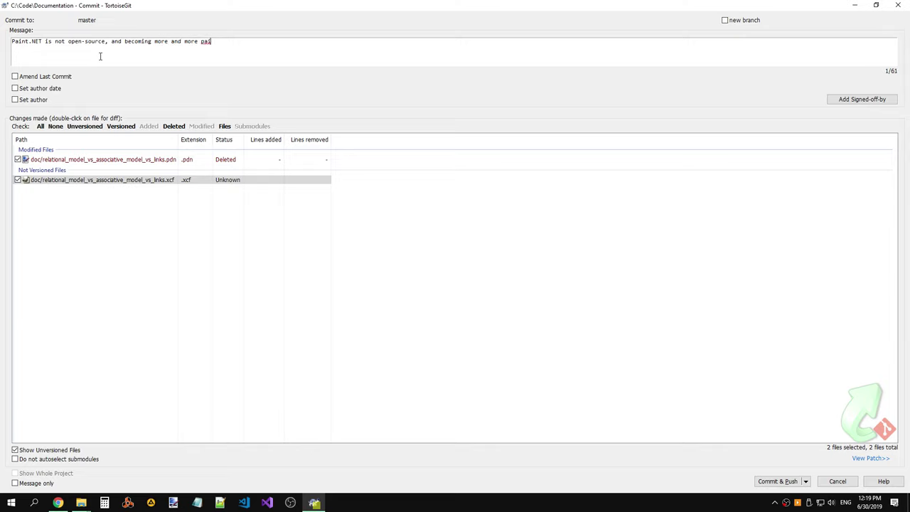
text(d.)
Step: Add to the message that the .pdn (Paint.NET format) file was replaced with .xcf (Gimp format)
click(12, 42)
click(244, 42)
click(13, 41)
click(242, 43)
text(ng)
text(n )
text(filere)
text(places )
text( with)
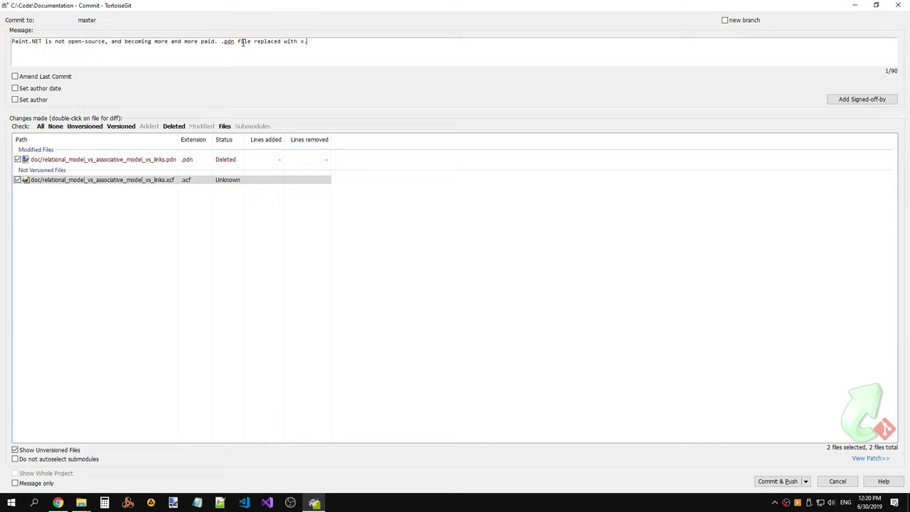
key(BackSpace)
key(BackSpace)
text(.xcf (G)
text(im)
text(p format))
click(235, 42)
text(()
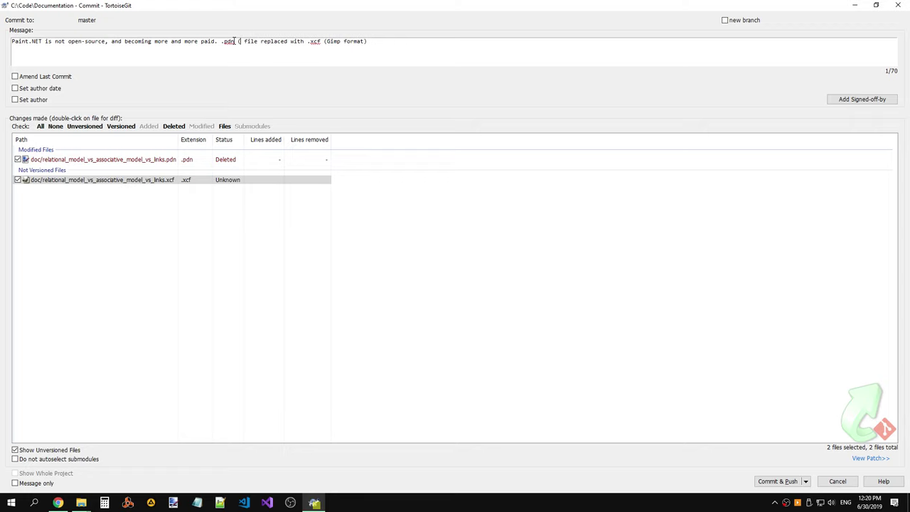
text(Paint.NET )
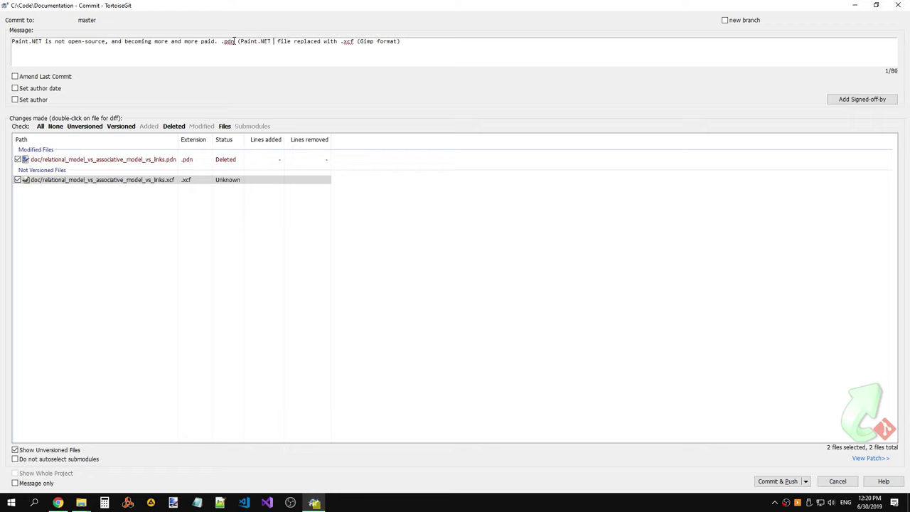
text(format))
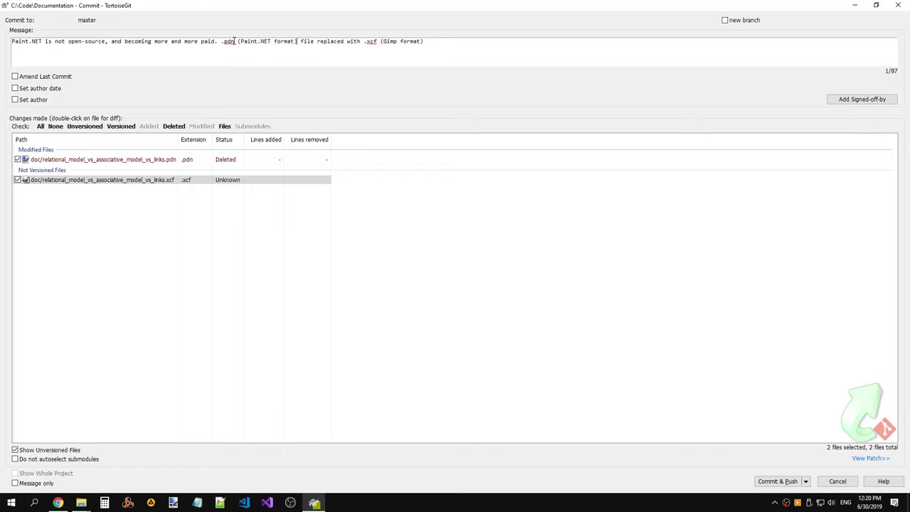
click(425, 41)
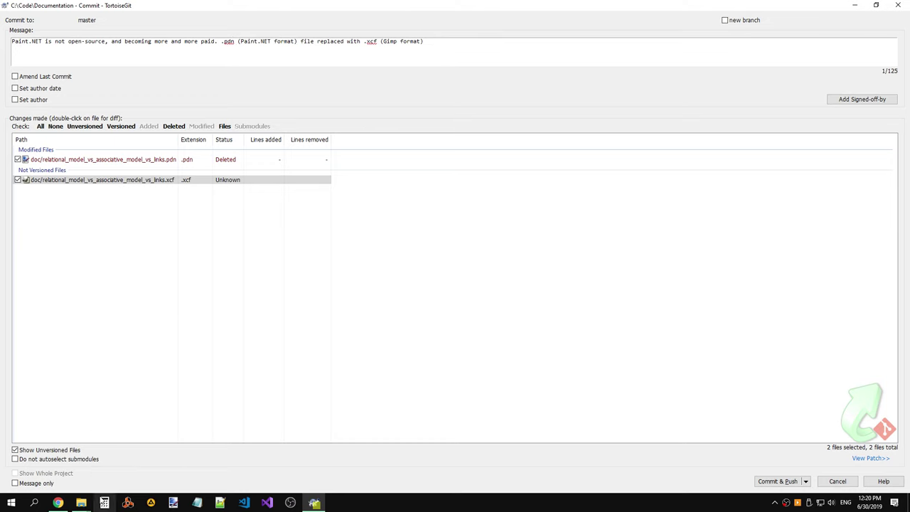
Step: Correct 'Gimp' to 'GIMP', begin the sentence with 'So', and Commit & Push to origin master
click(57, 502)
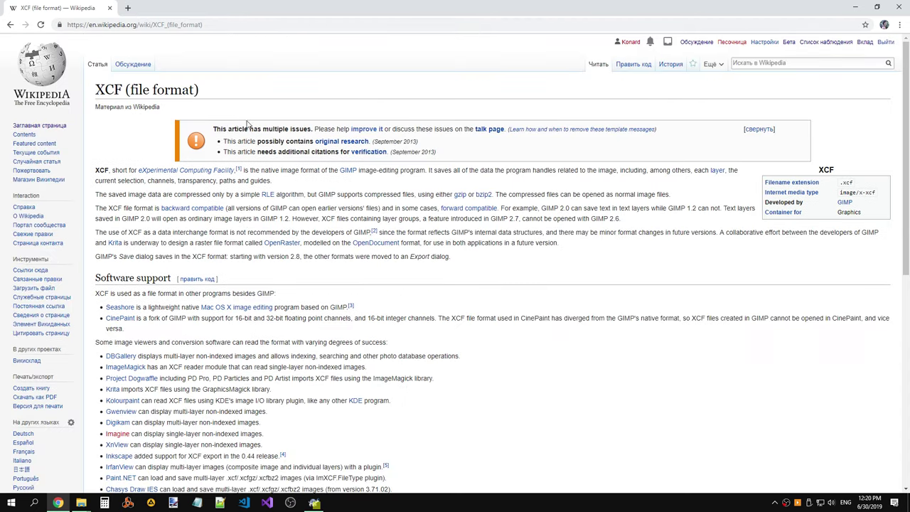
key(alt+Tab)
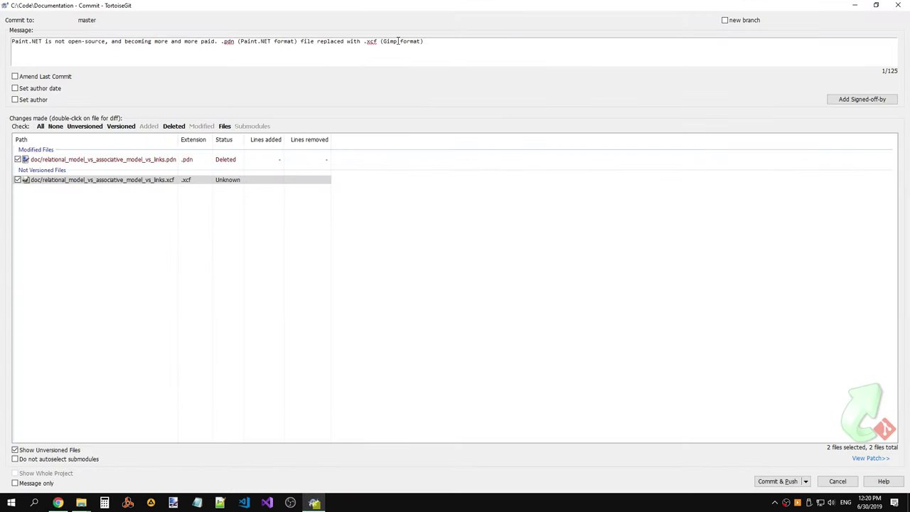
double_click(391, 41)
text(GIMP)
click(472, 43)
click(219, 41)
text(So)
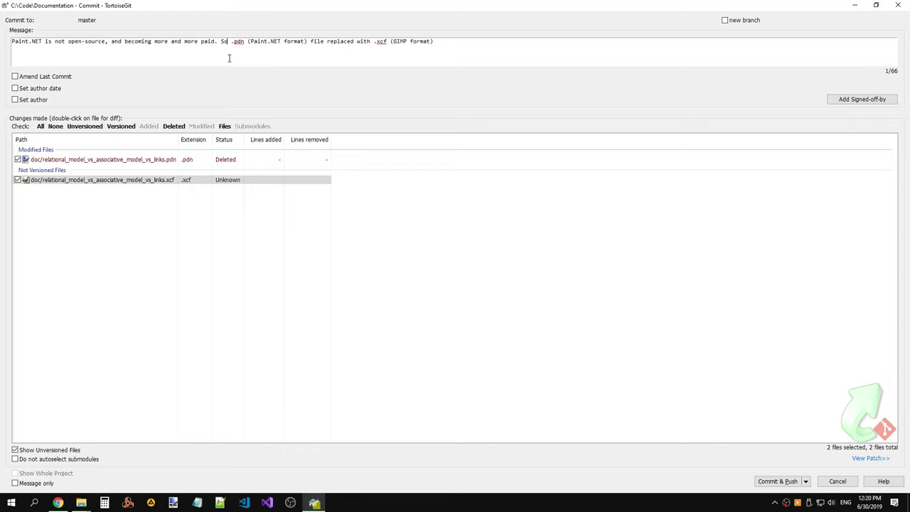
key(End)
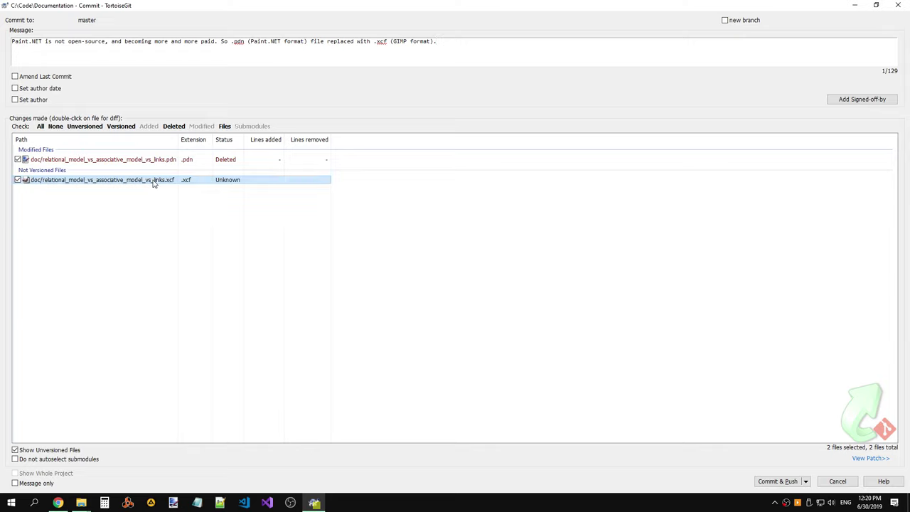
click(782, 483)
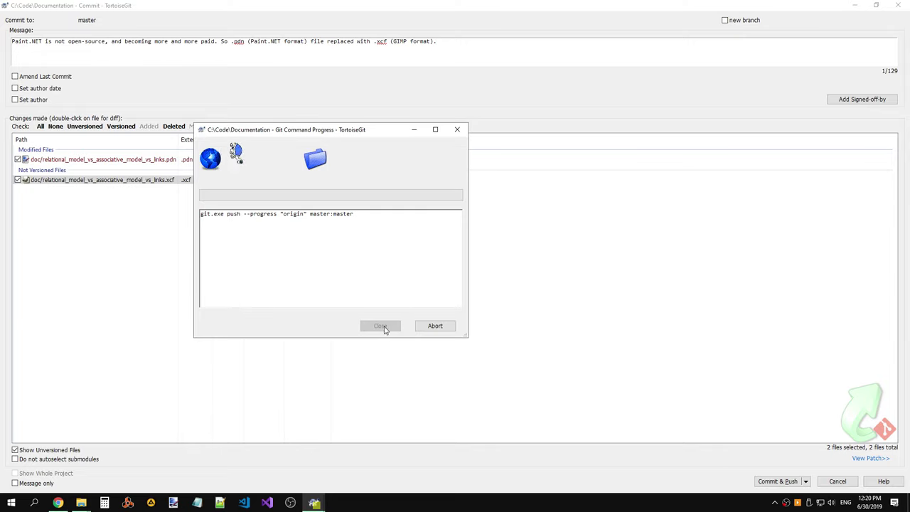
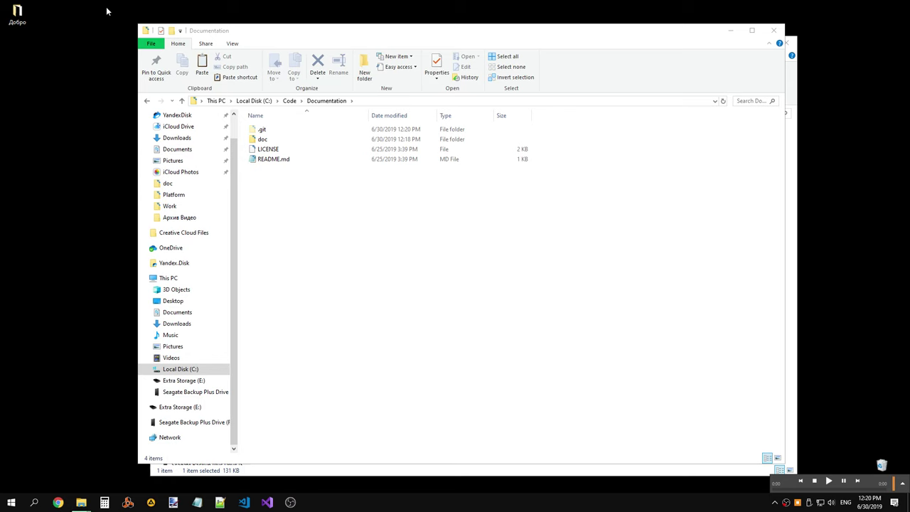
Step: Use Git Sync on the Documentation folder to pull master from origin, then push master to origin
right_click(307, 217)
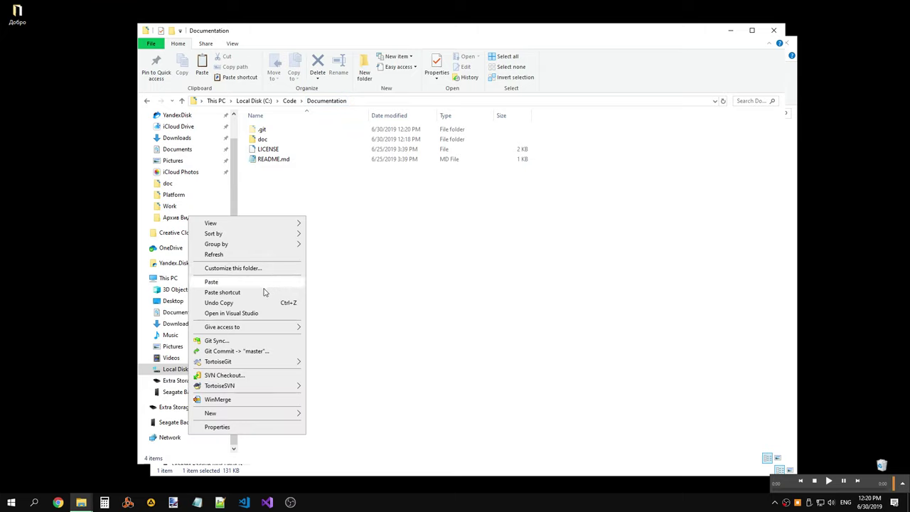
click(216, 340)
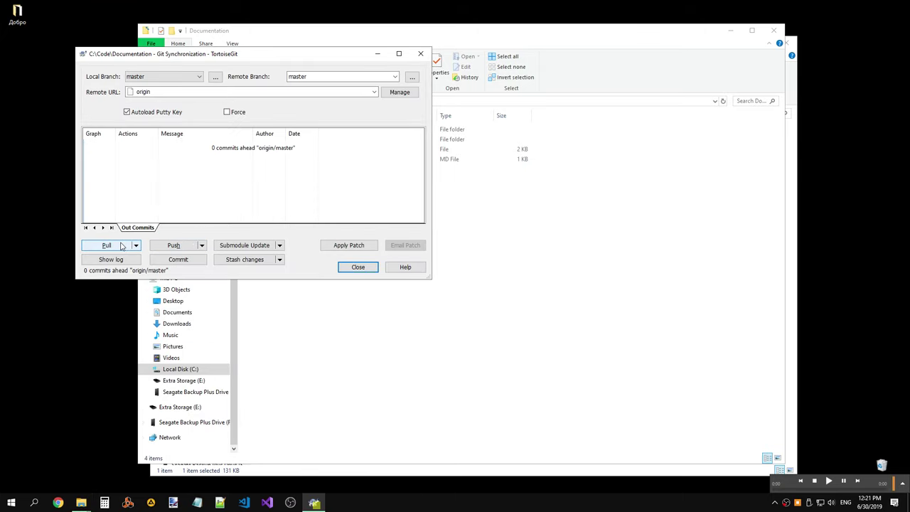
click(122, 246)
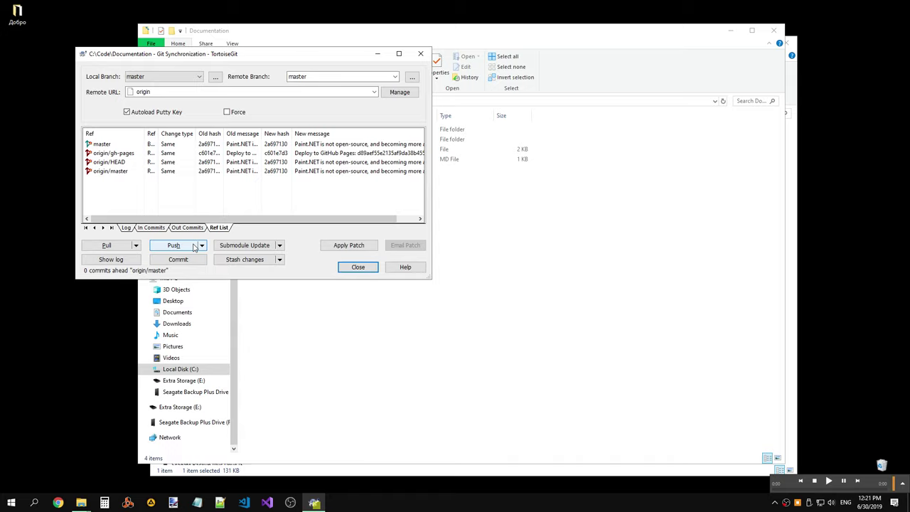
click(173, 245)
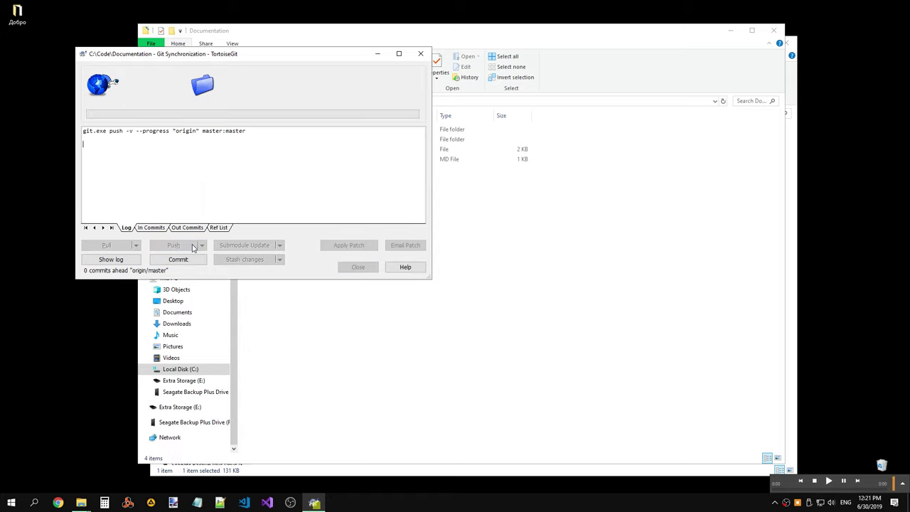